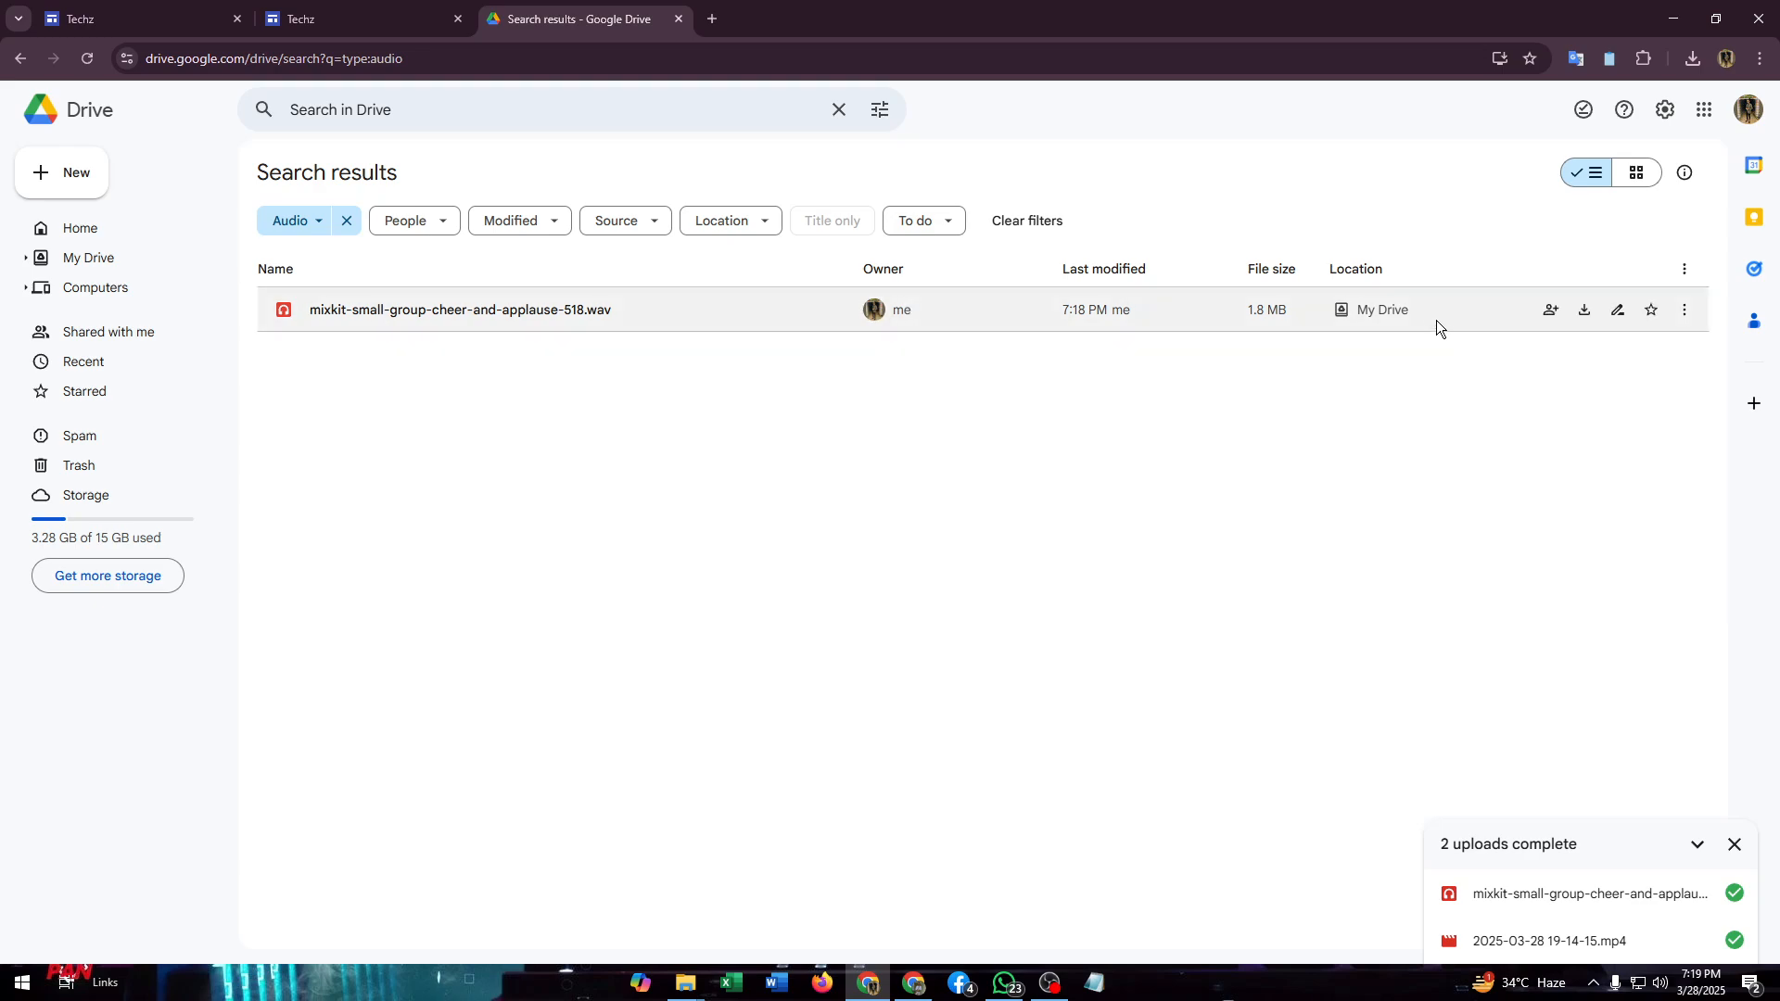
- Preview mixkit-small-group-cheer-and-applause-518.wav from the Drive search results and pause its playback
click(1684, 312)
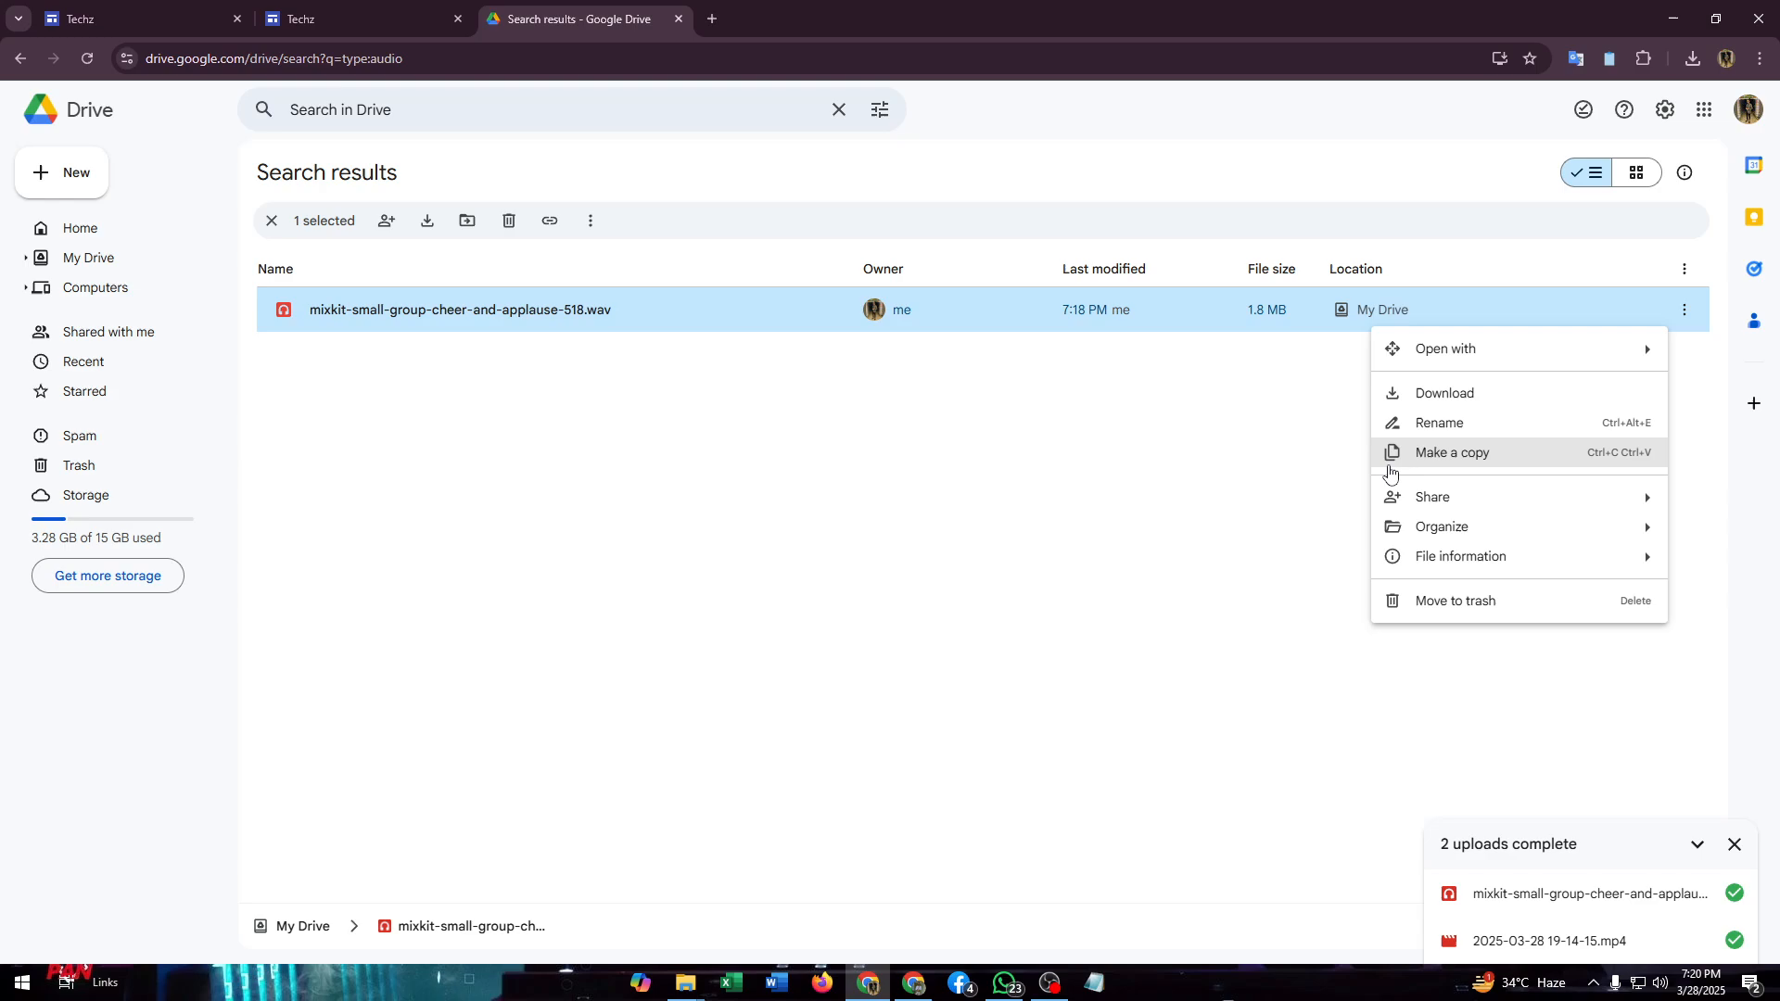
mouse_move(1441, 357)
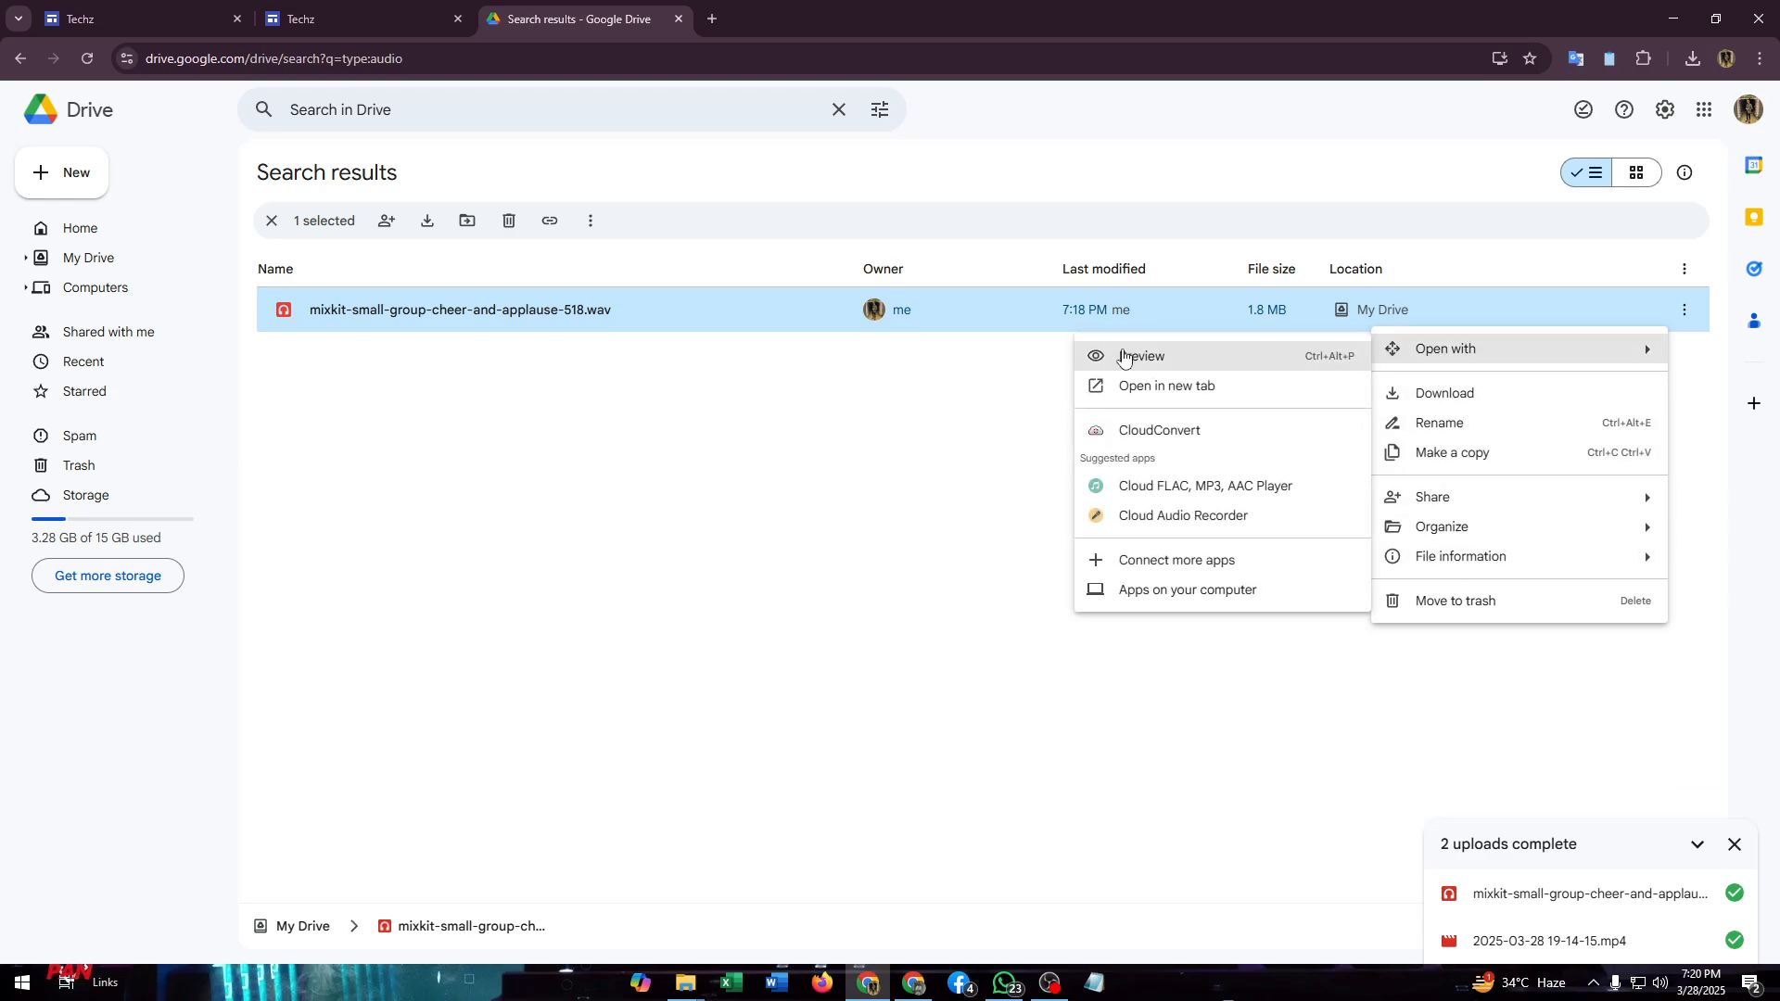
click(1128, 360)
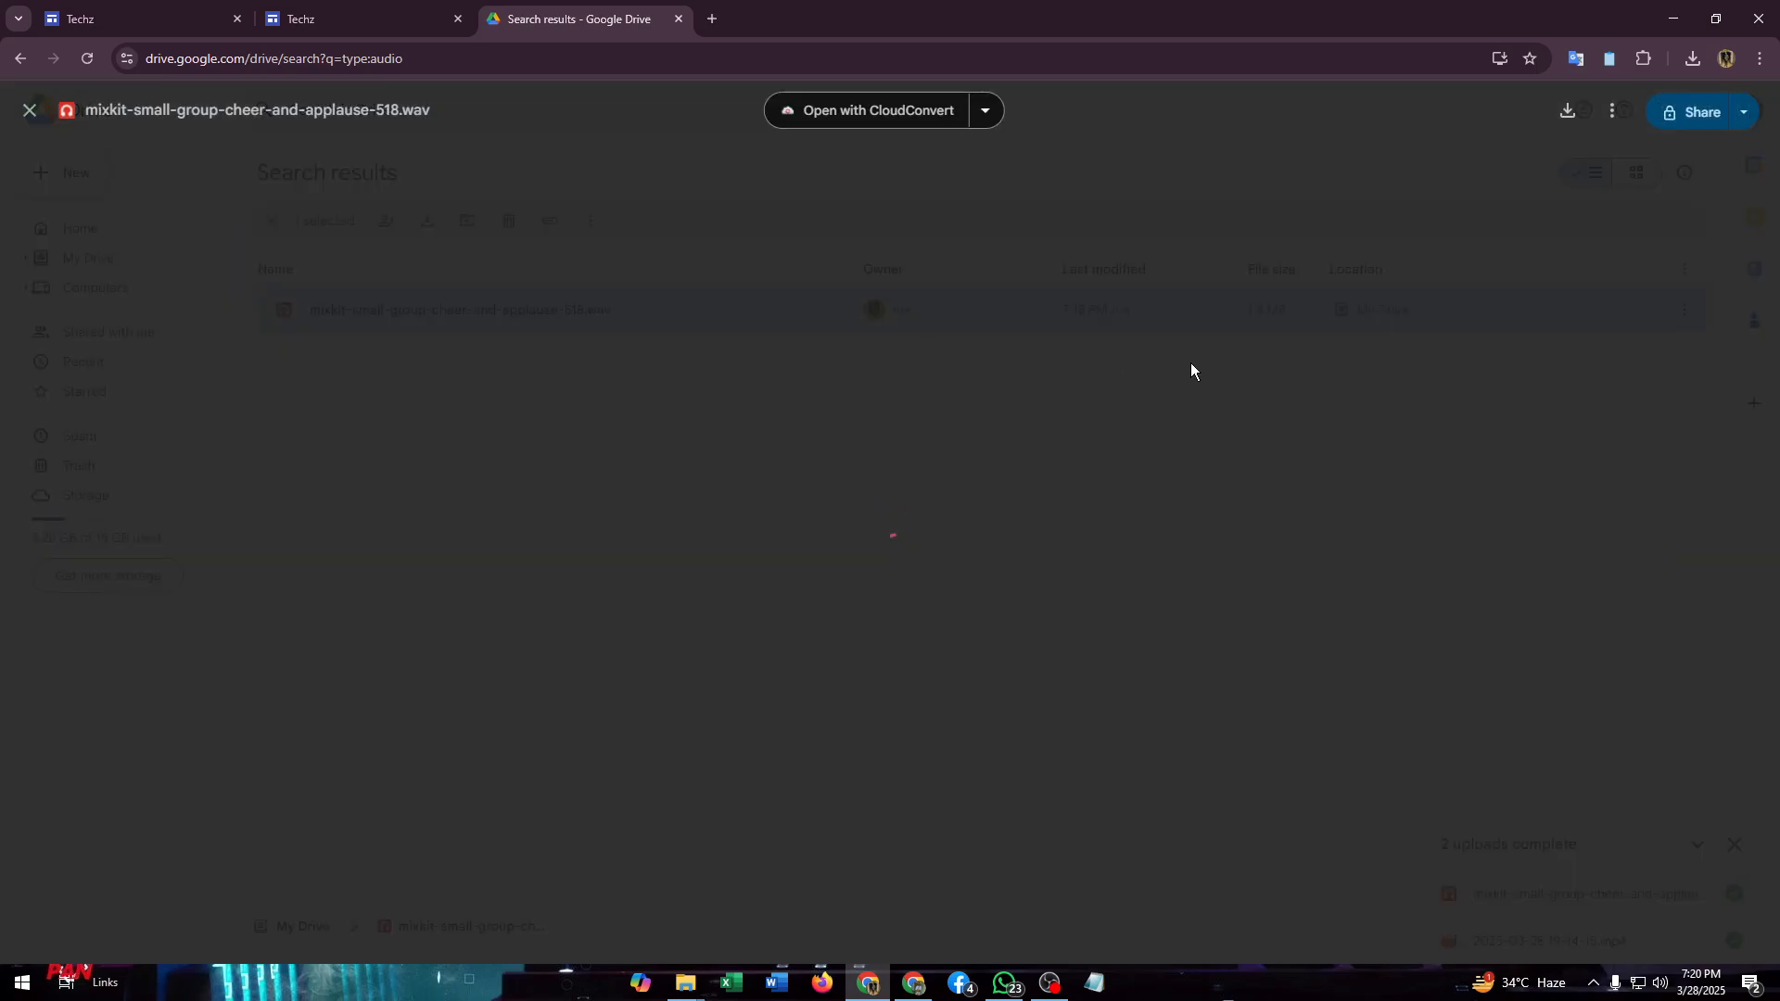
click(1614, 115)
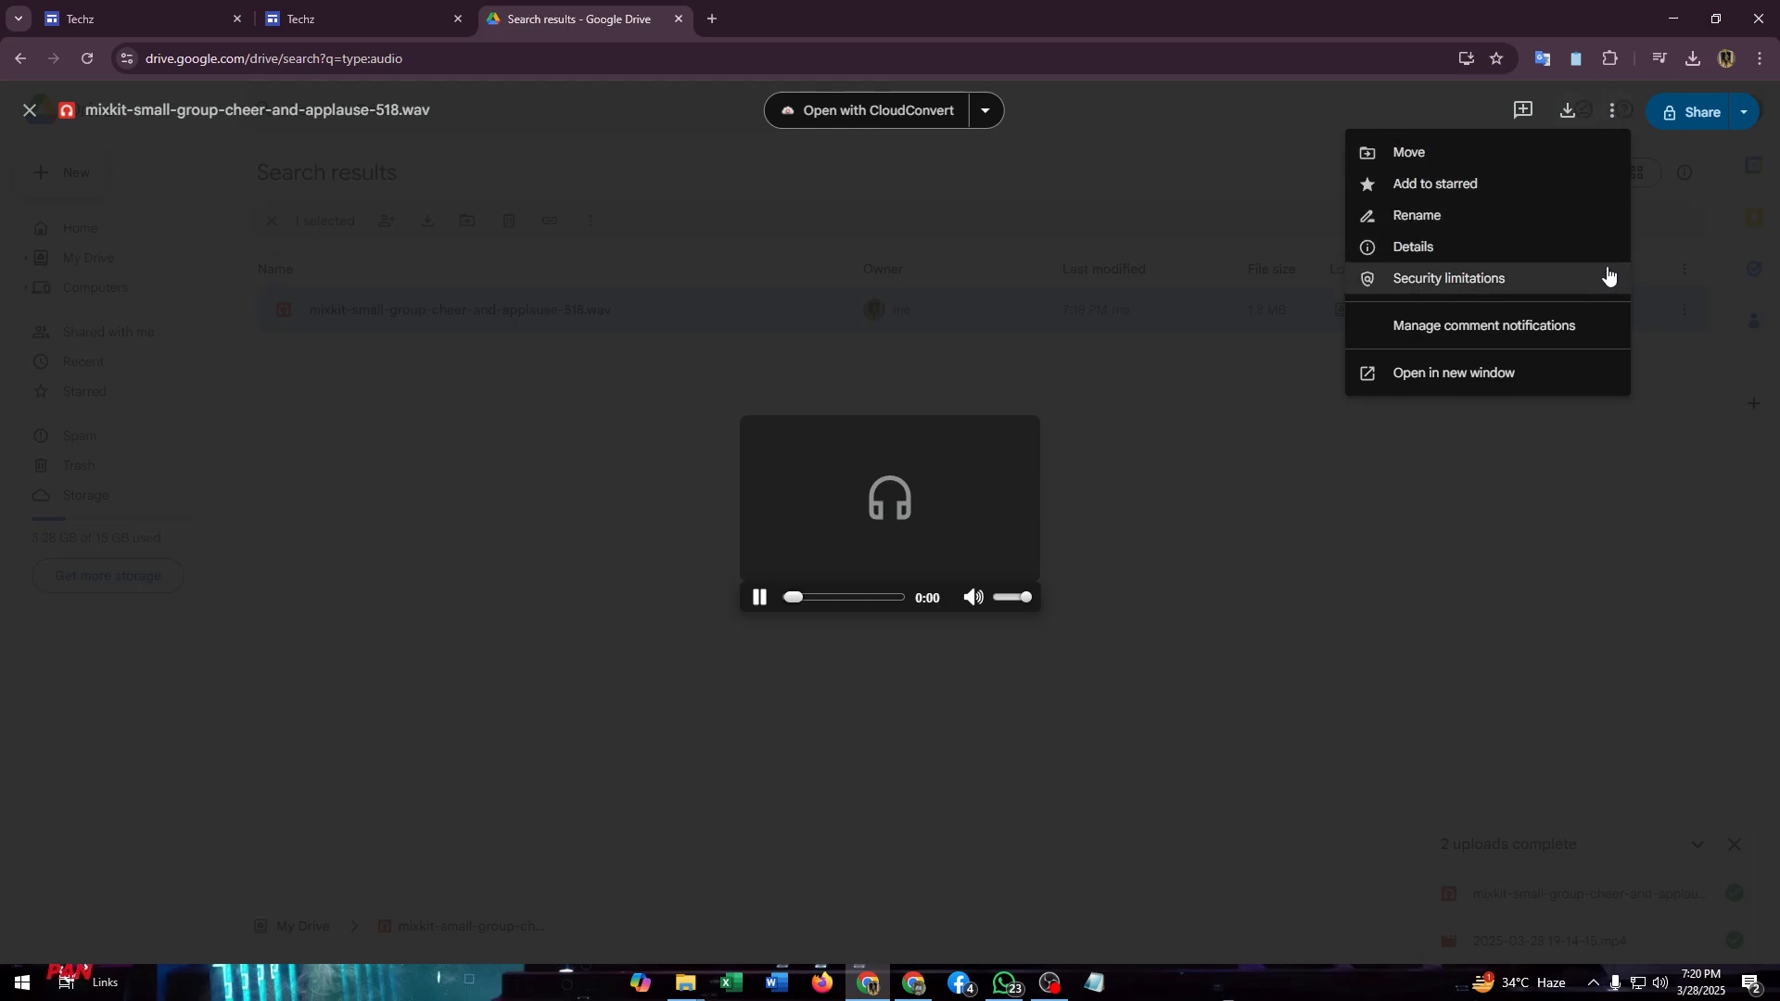
click(761, 598)
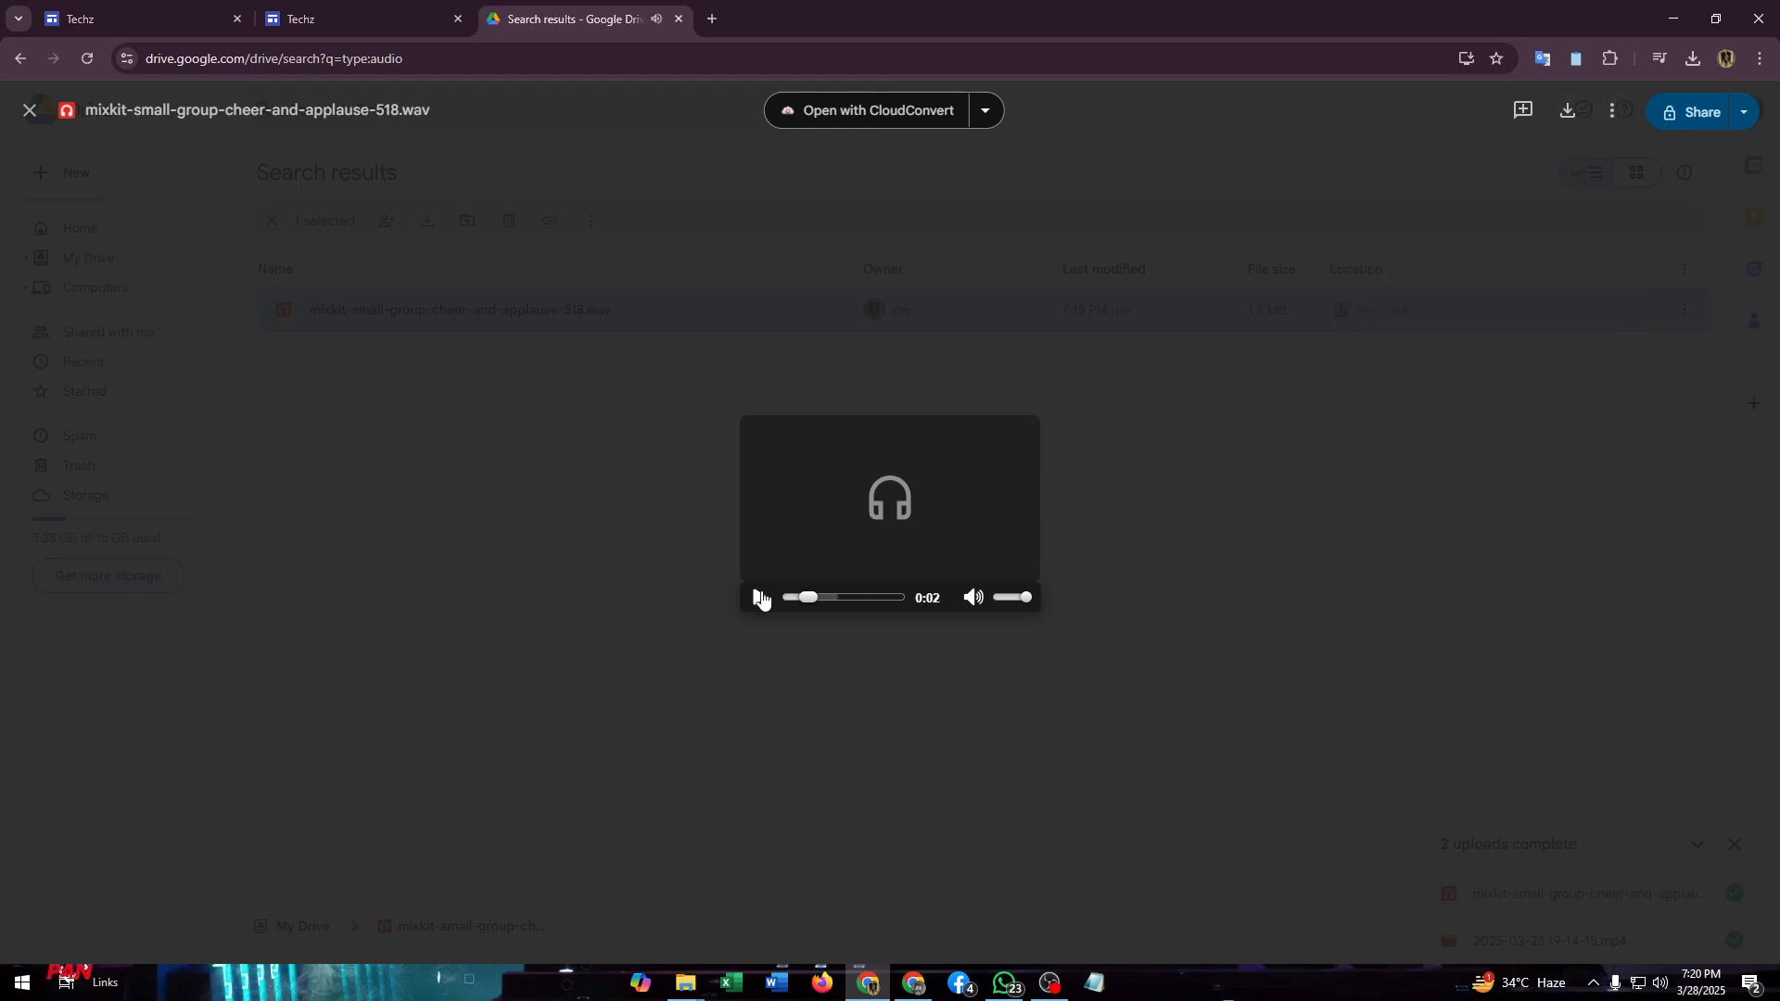
click(762, 598)
- Open the previewed audio file in a new window and show its additional actions
click(1617, 111)
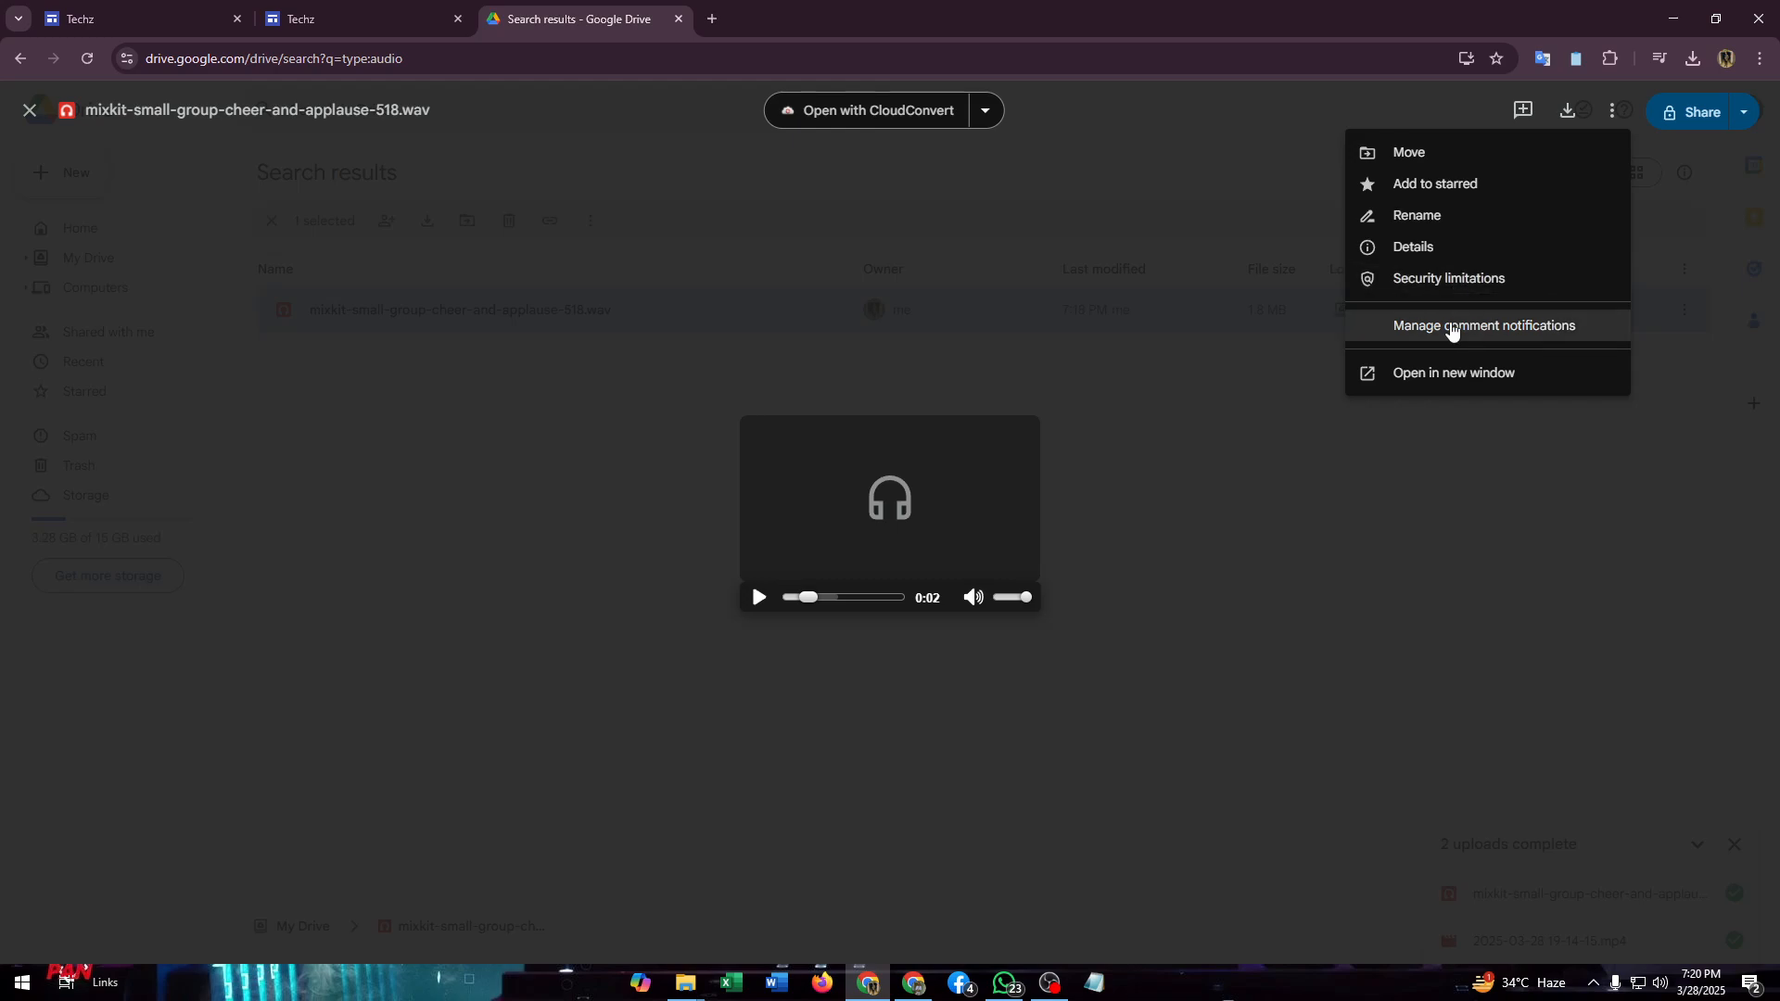
click(1419, 376)
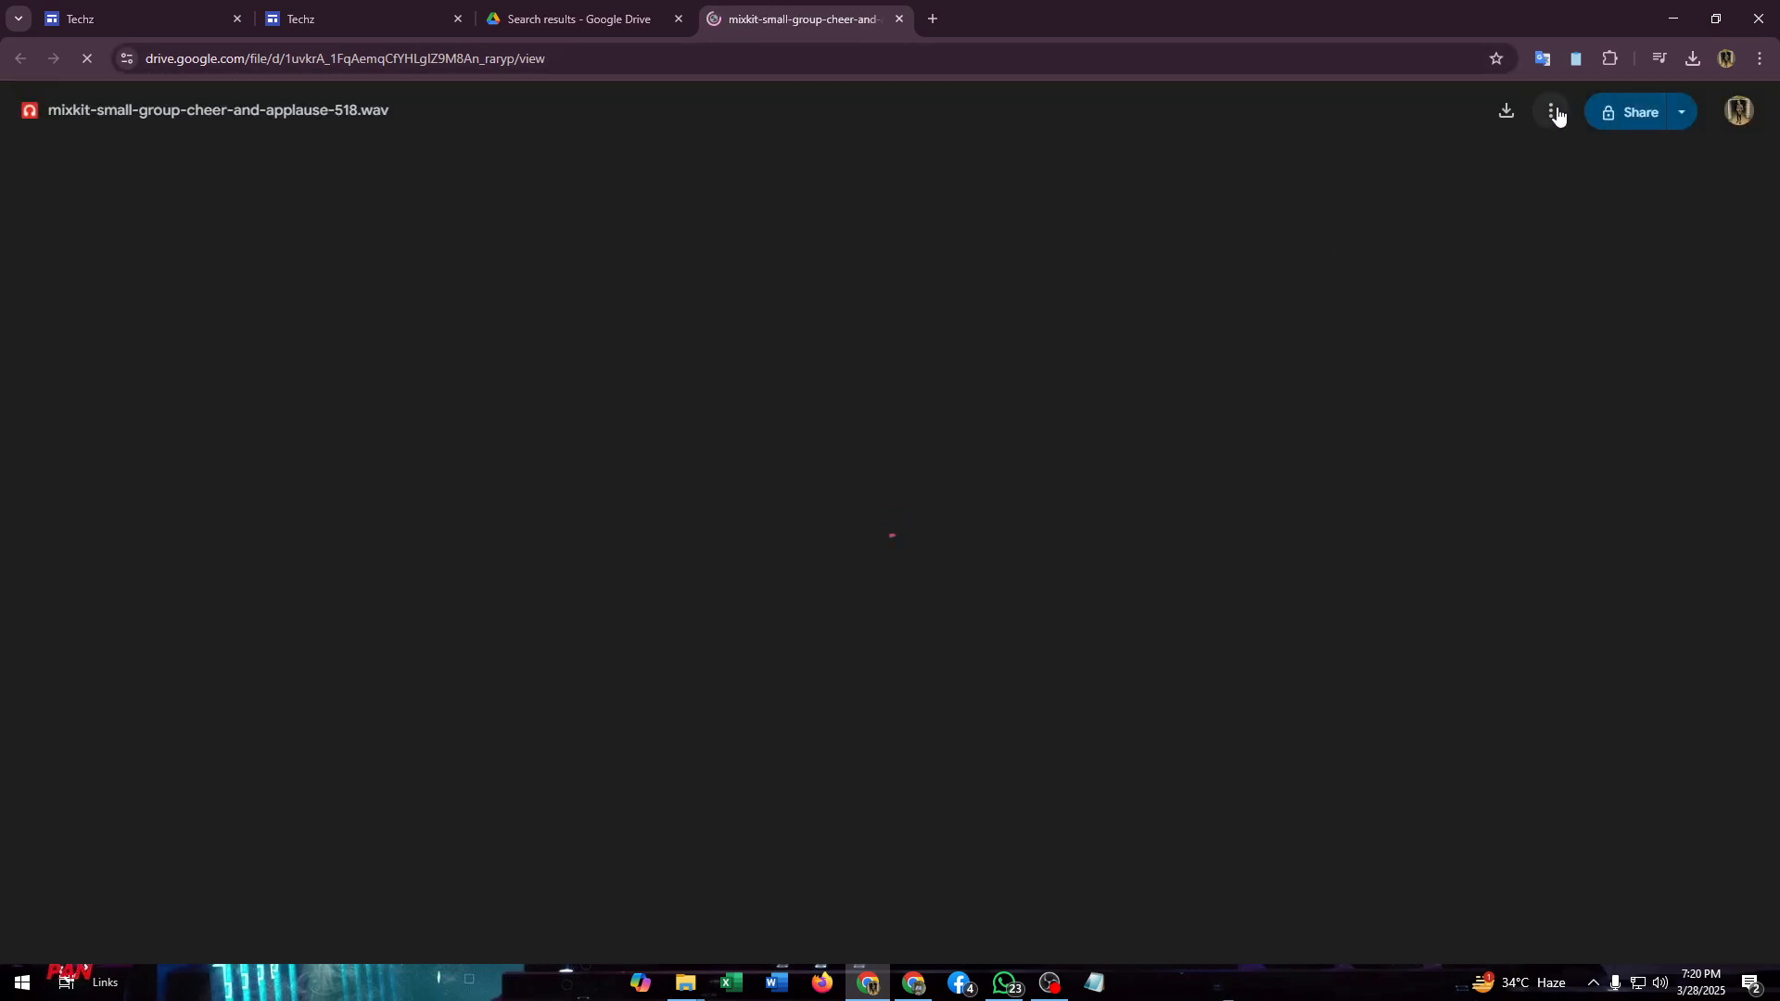
click(1556, 113)
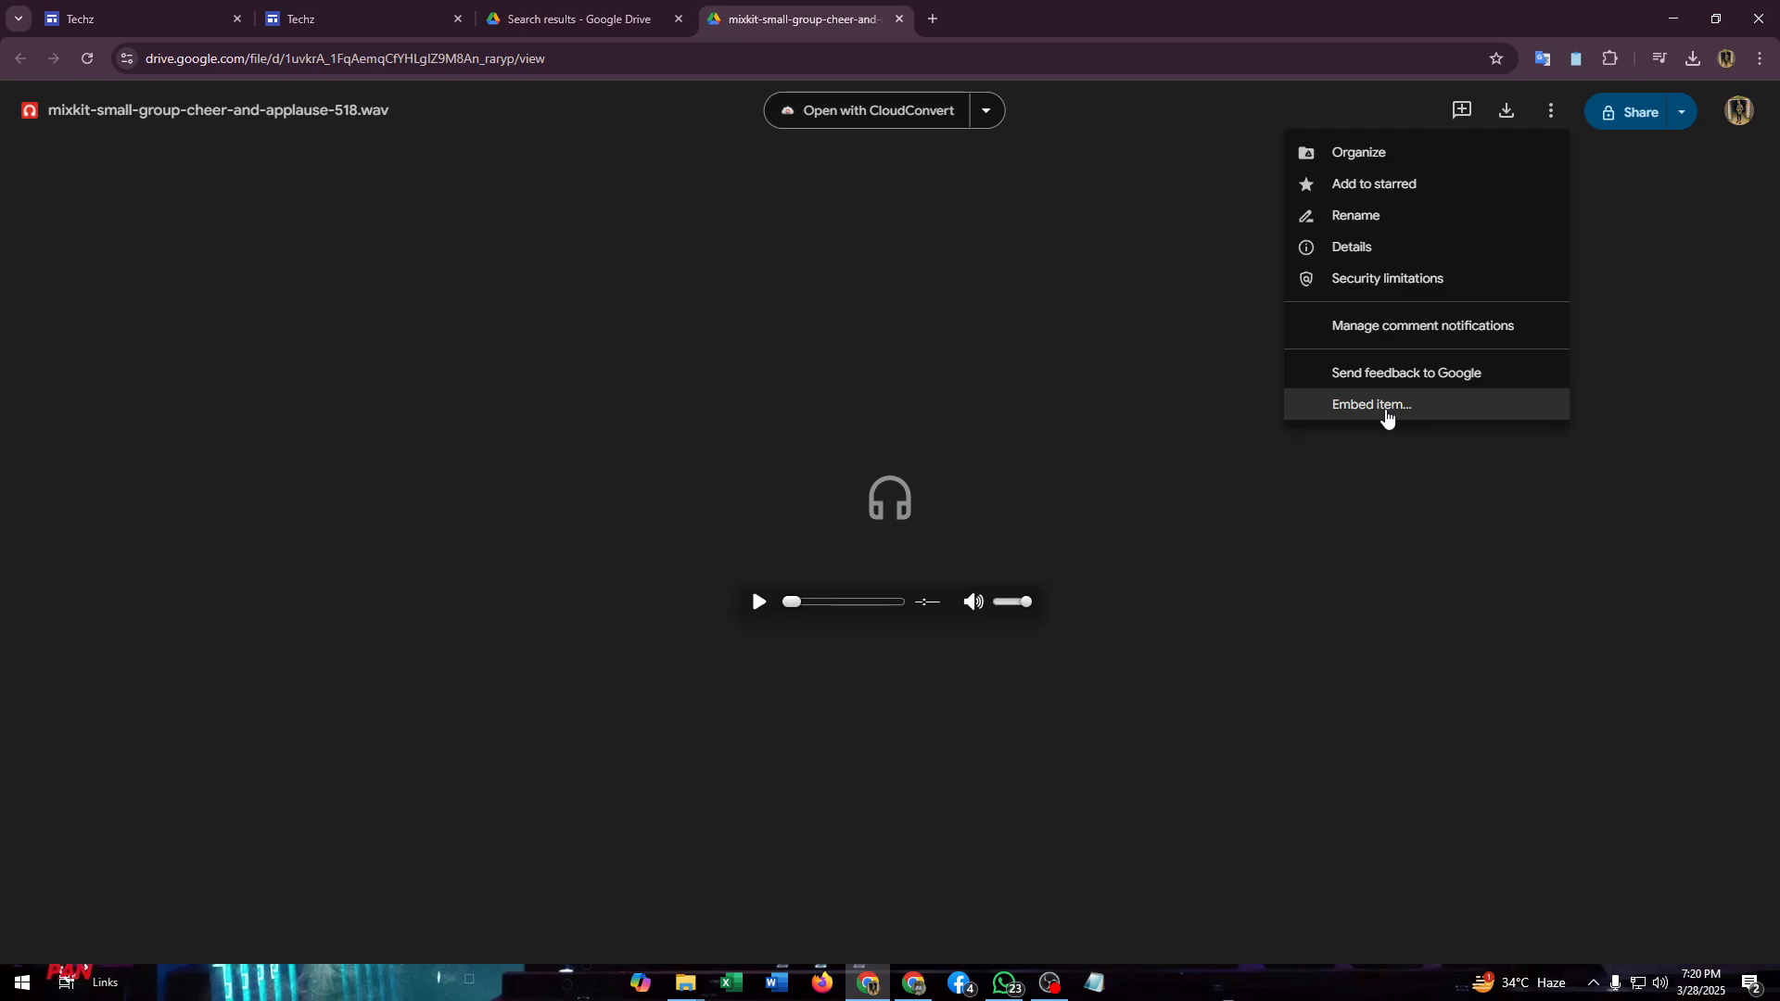
- Compare the additional actions in the original Drive preview with those in the file's separate window
click(598, 7)
click(1611, 116)
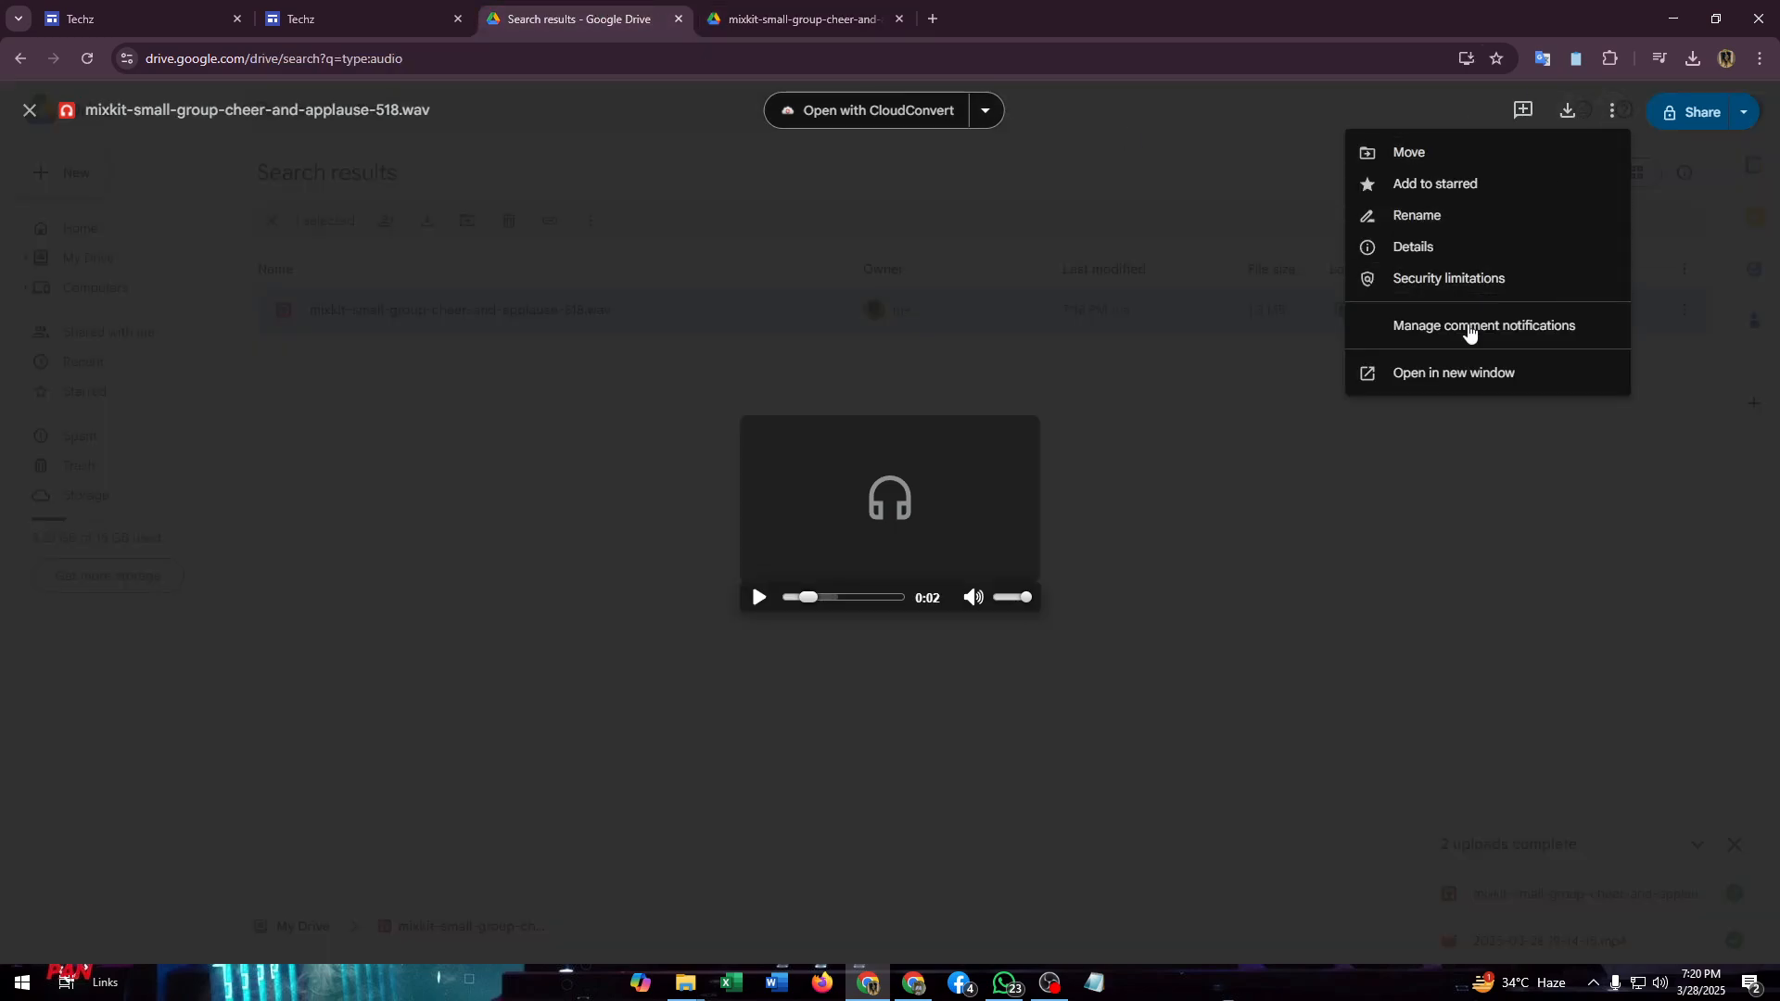
click(807, 8)
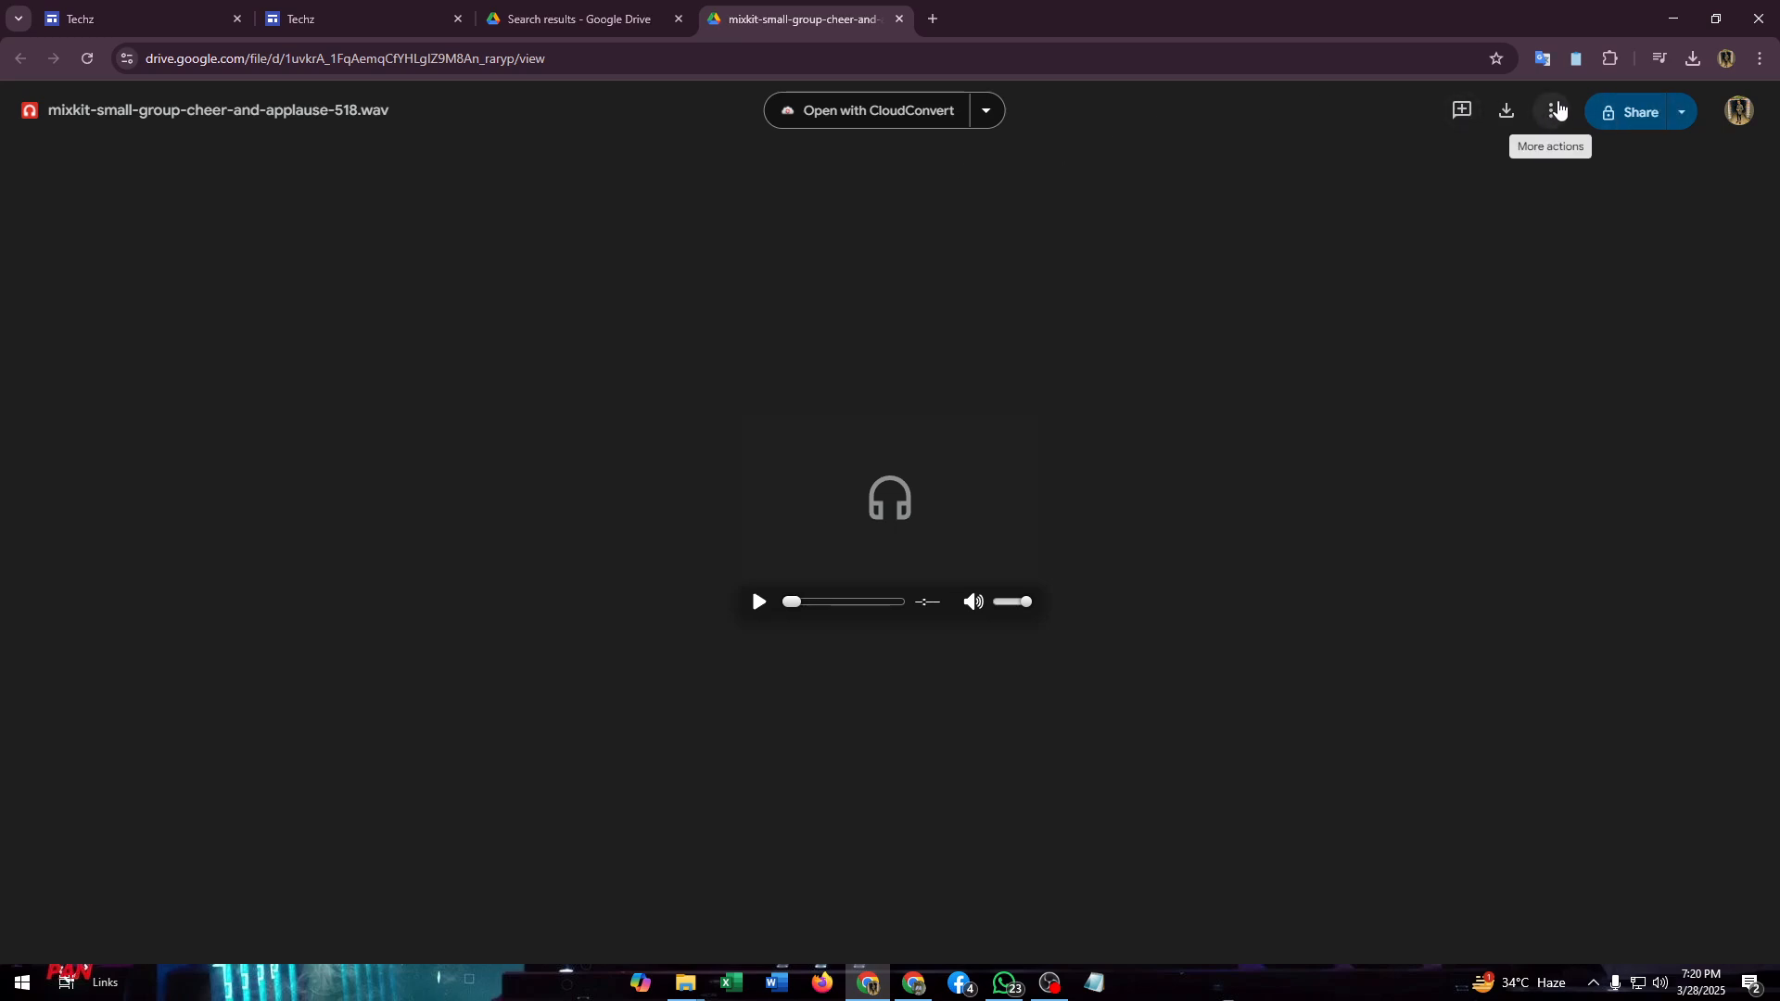
- Show the embed item code for the audio file and copy the complete iframe HTML
click(1557, 109)
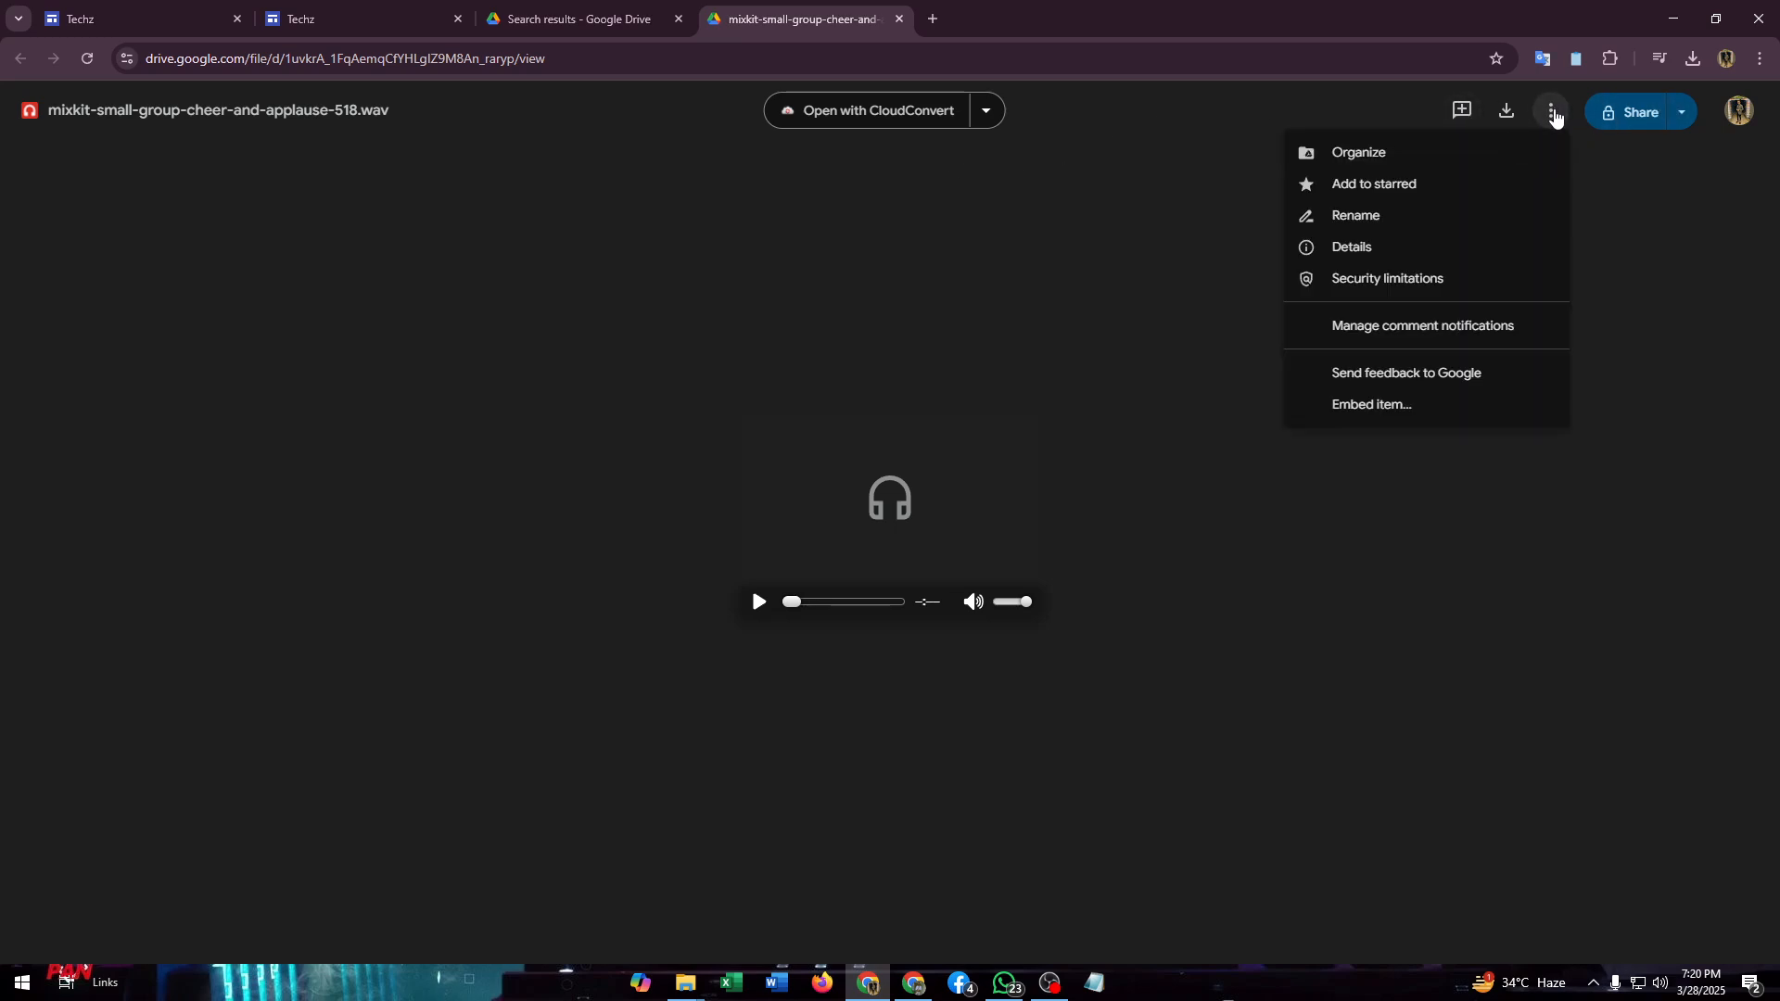
click(1421, 408)
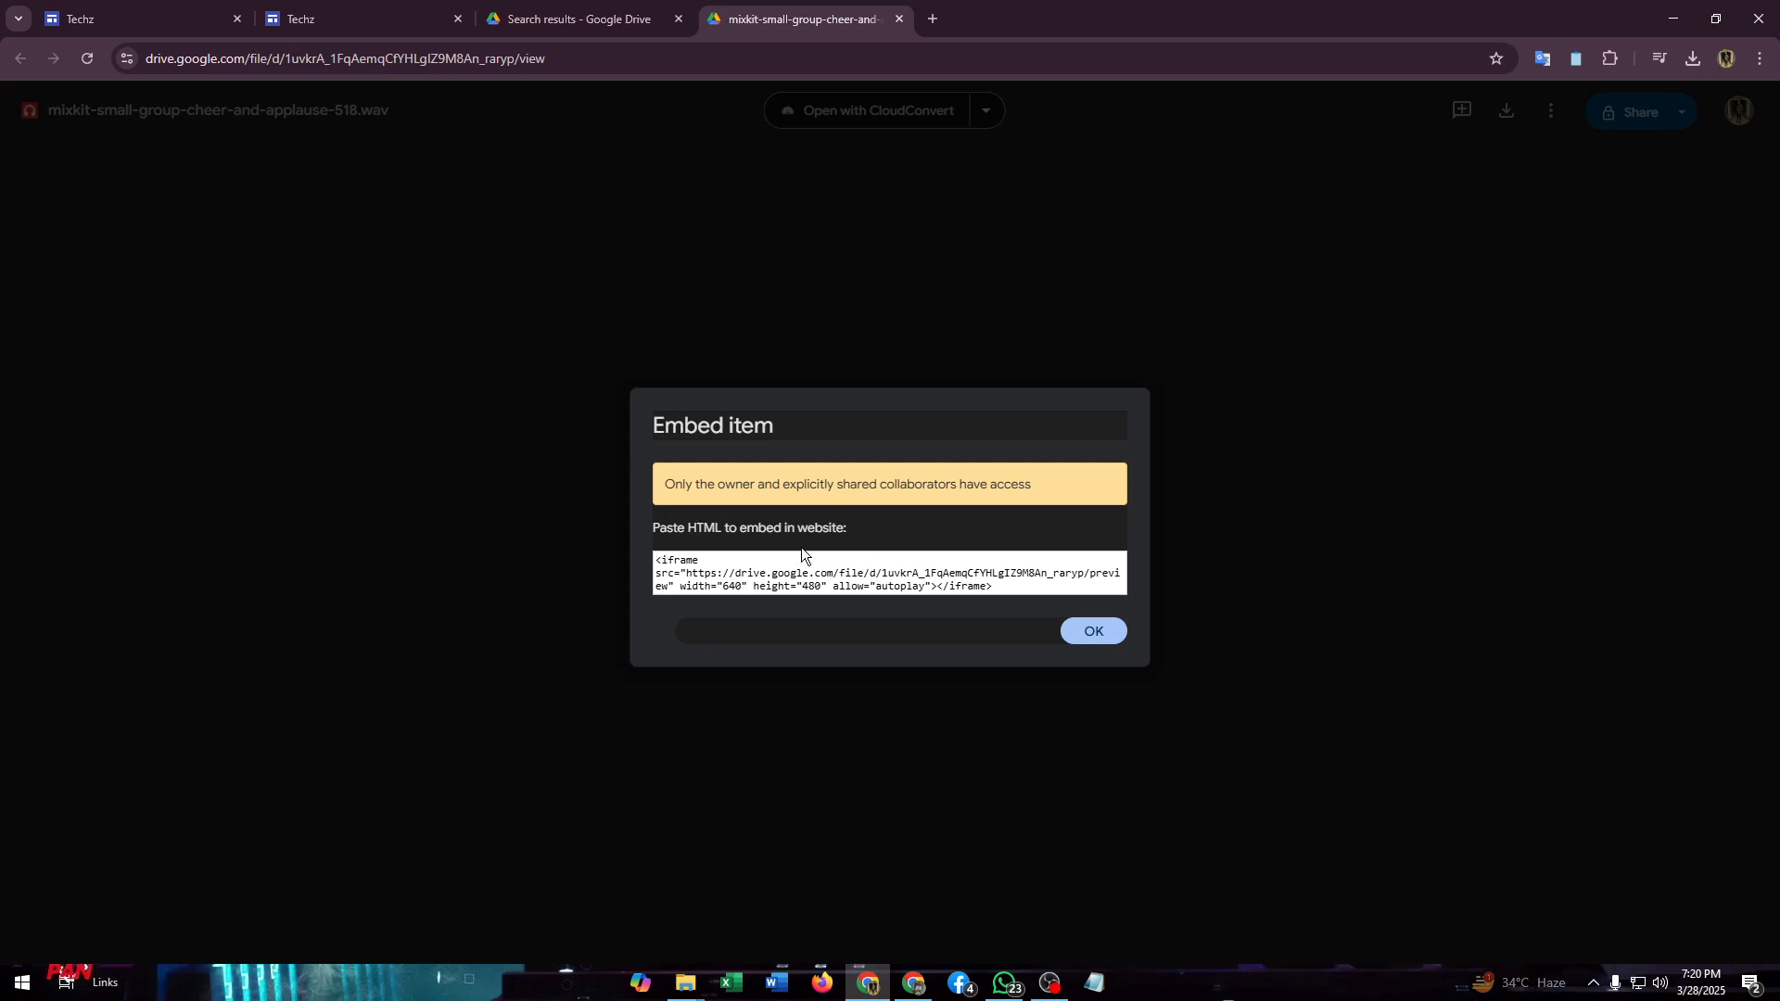
drag(656, 561, 1094, 627)
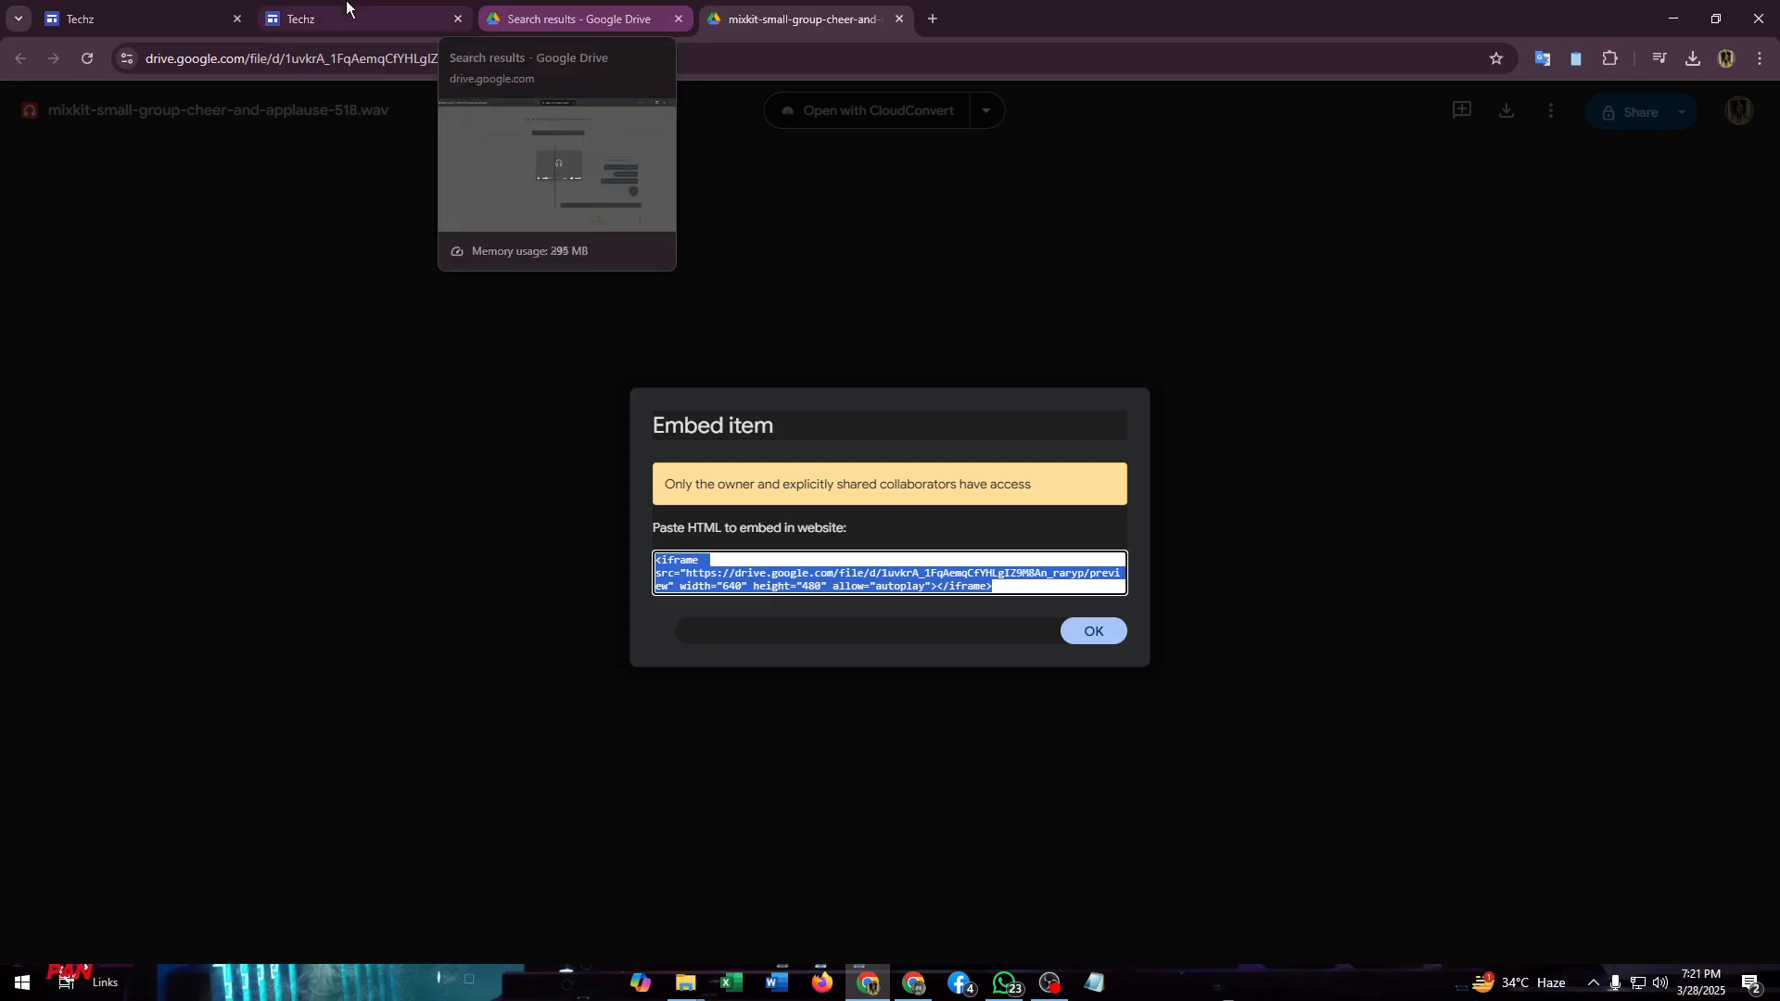
- Switch to the Techz site in Google Sites and select the "Top 10 Technology That You Should Try!" section as the insertion point
click(85, 5)
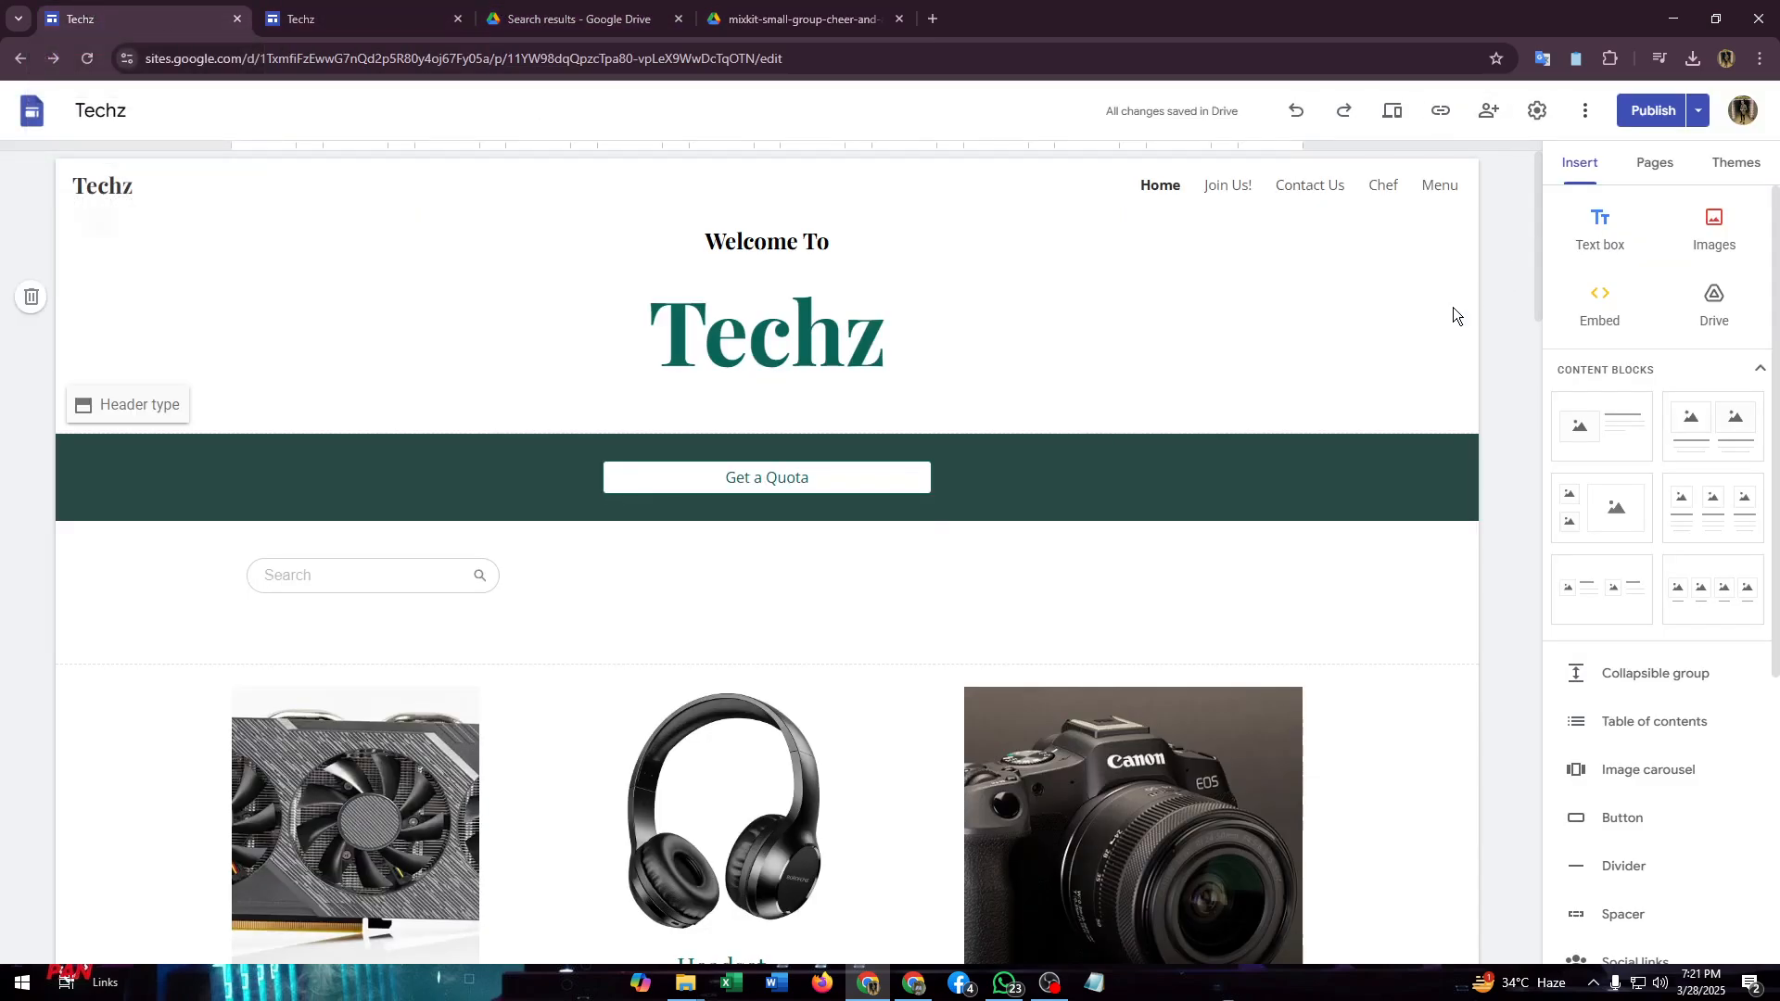
scroll(1077, 499, down, 7)
scroll(1078, 499, down, 10)
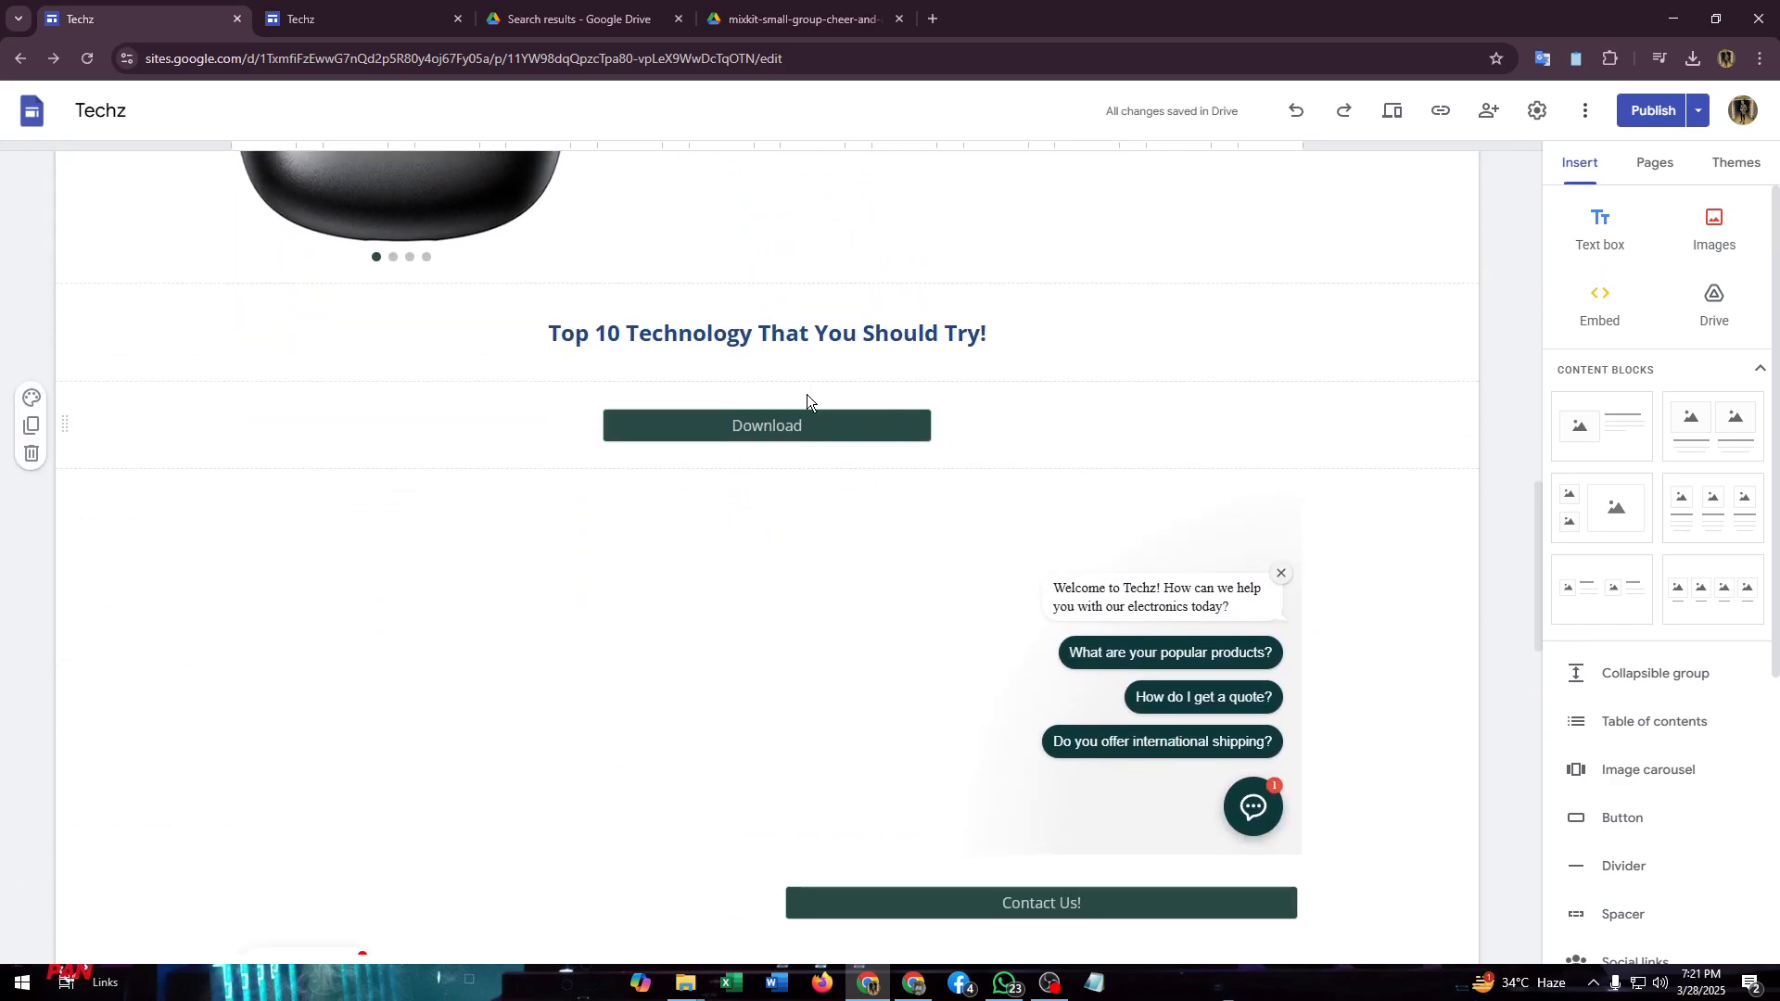
click(1336, 405)
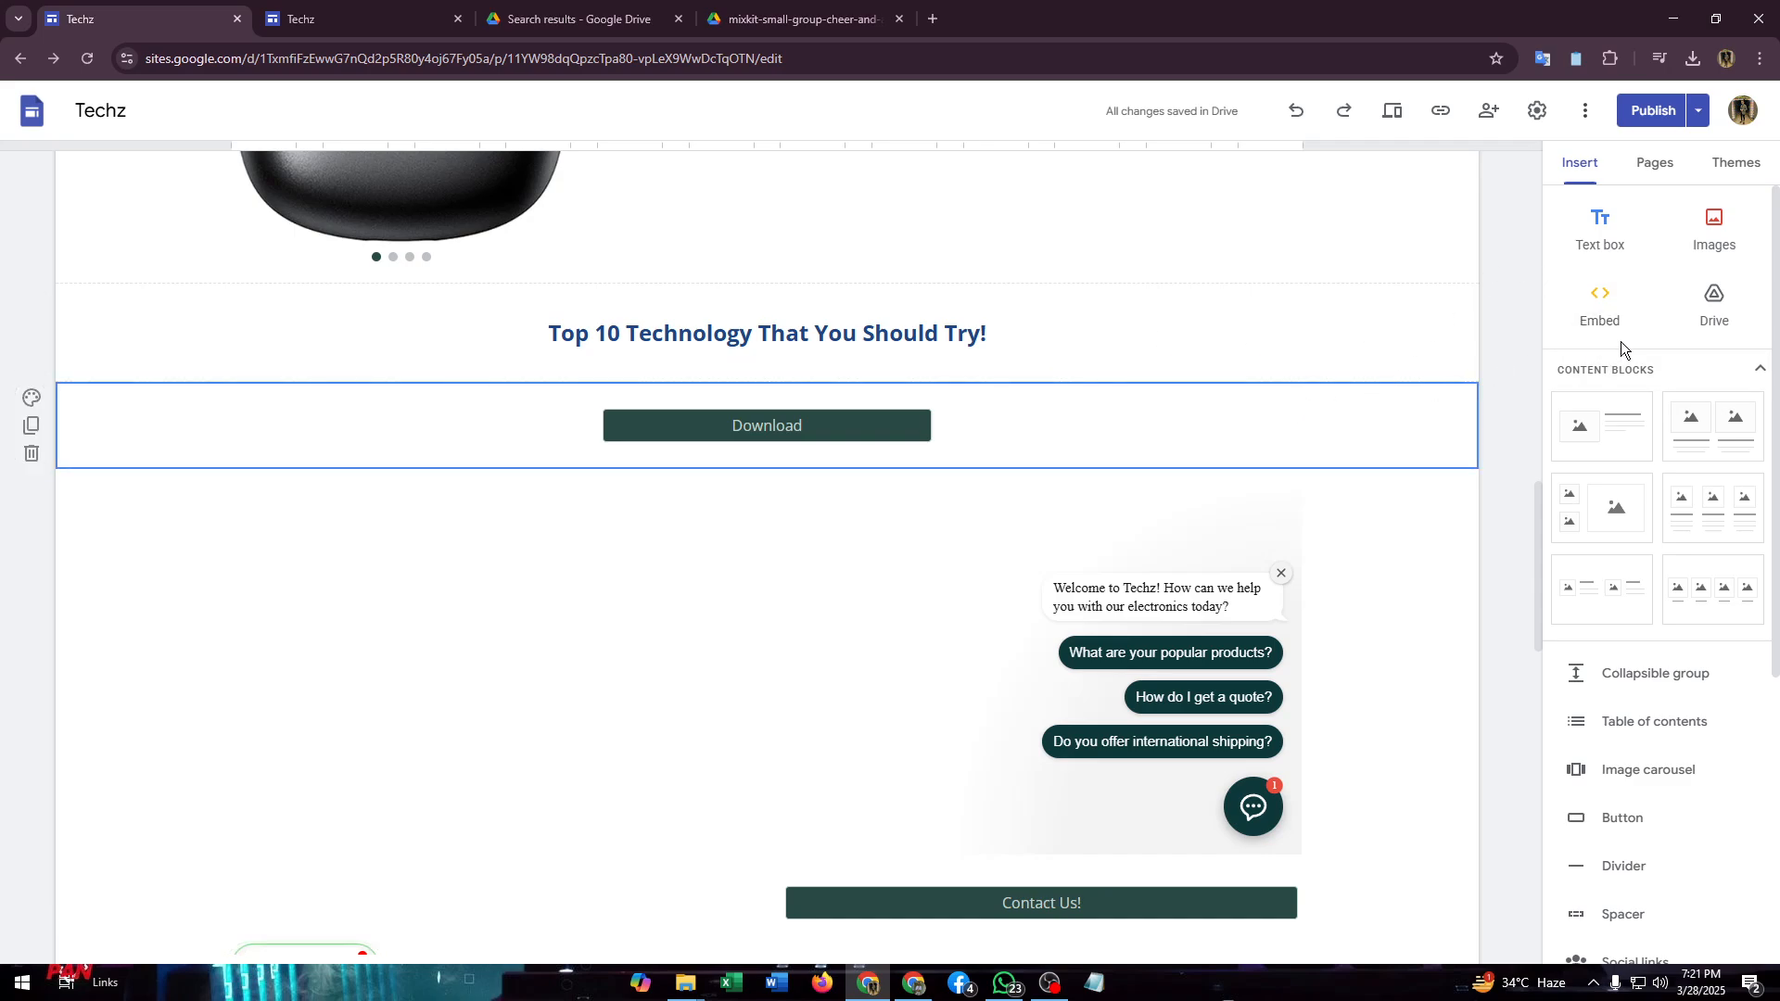
scroll(1298, 478, down, 1)
scroll(1266, 475, down, 1)
click(478, 557)
scroll(594, 540, down, 2)
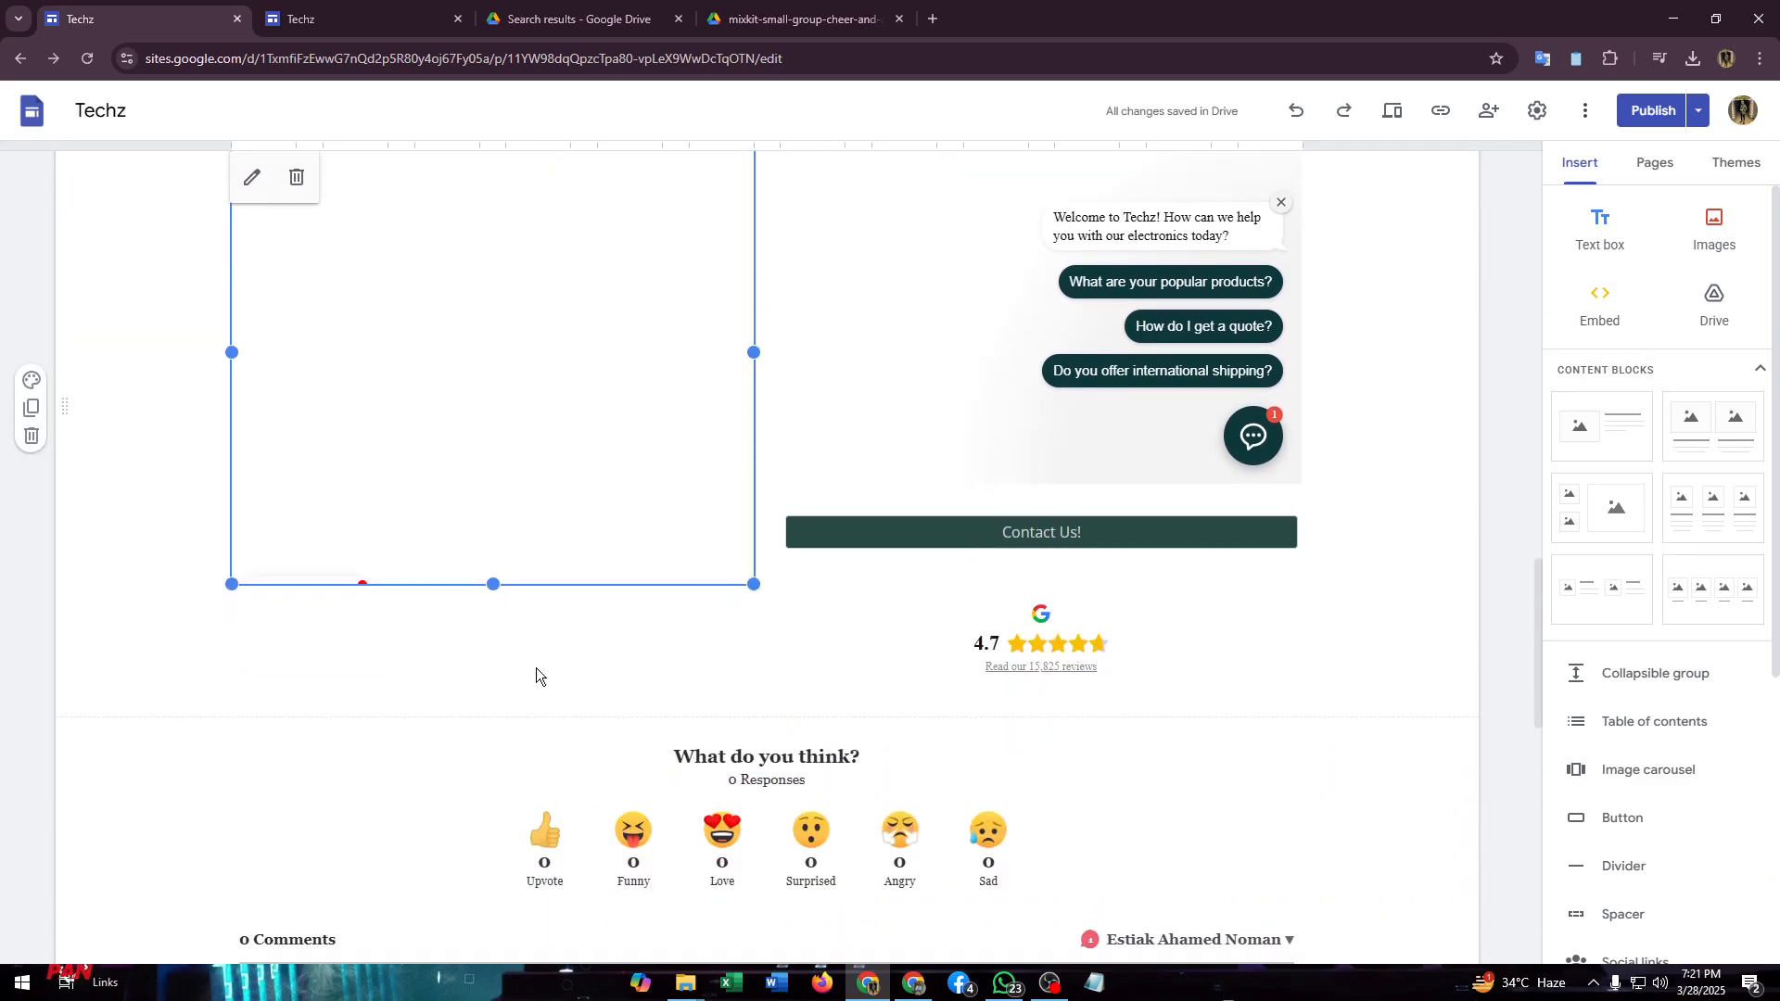
click(541, 676)
scroll(854, 350, up, 4)
click(1021, 374)
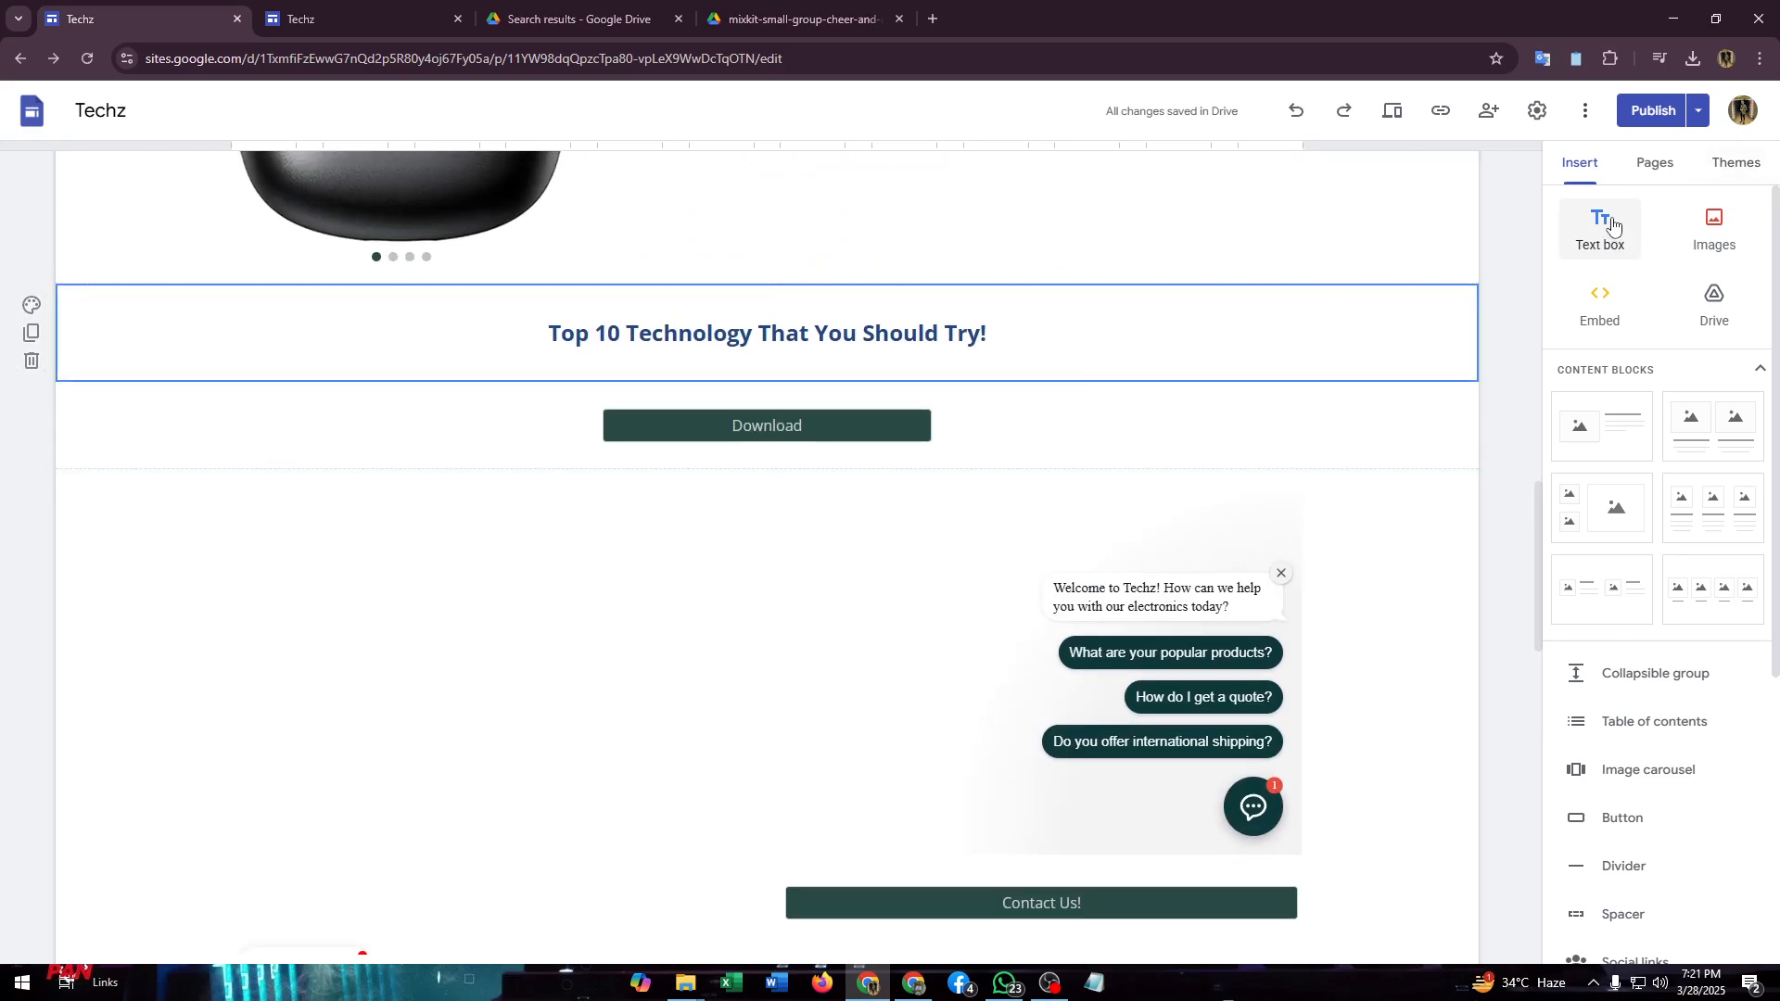
- Embed the copied iframe code in the page with its width set to 350 and its height set to 55
click(1600, 304)
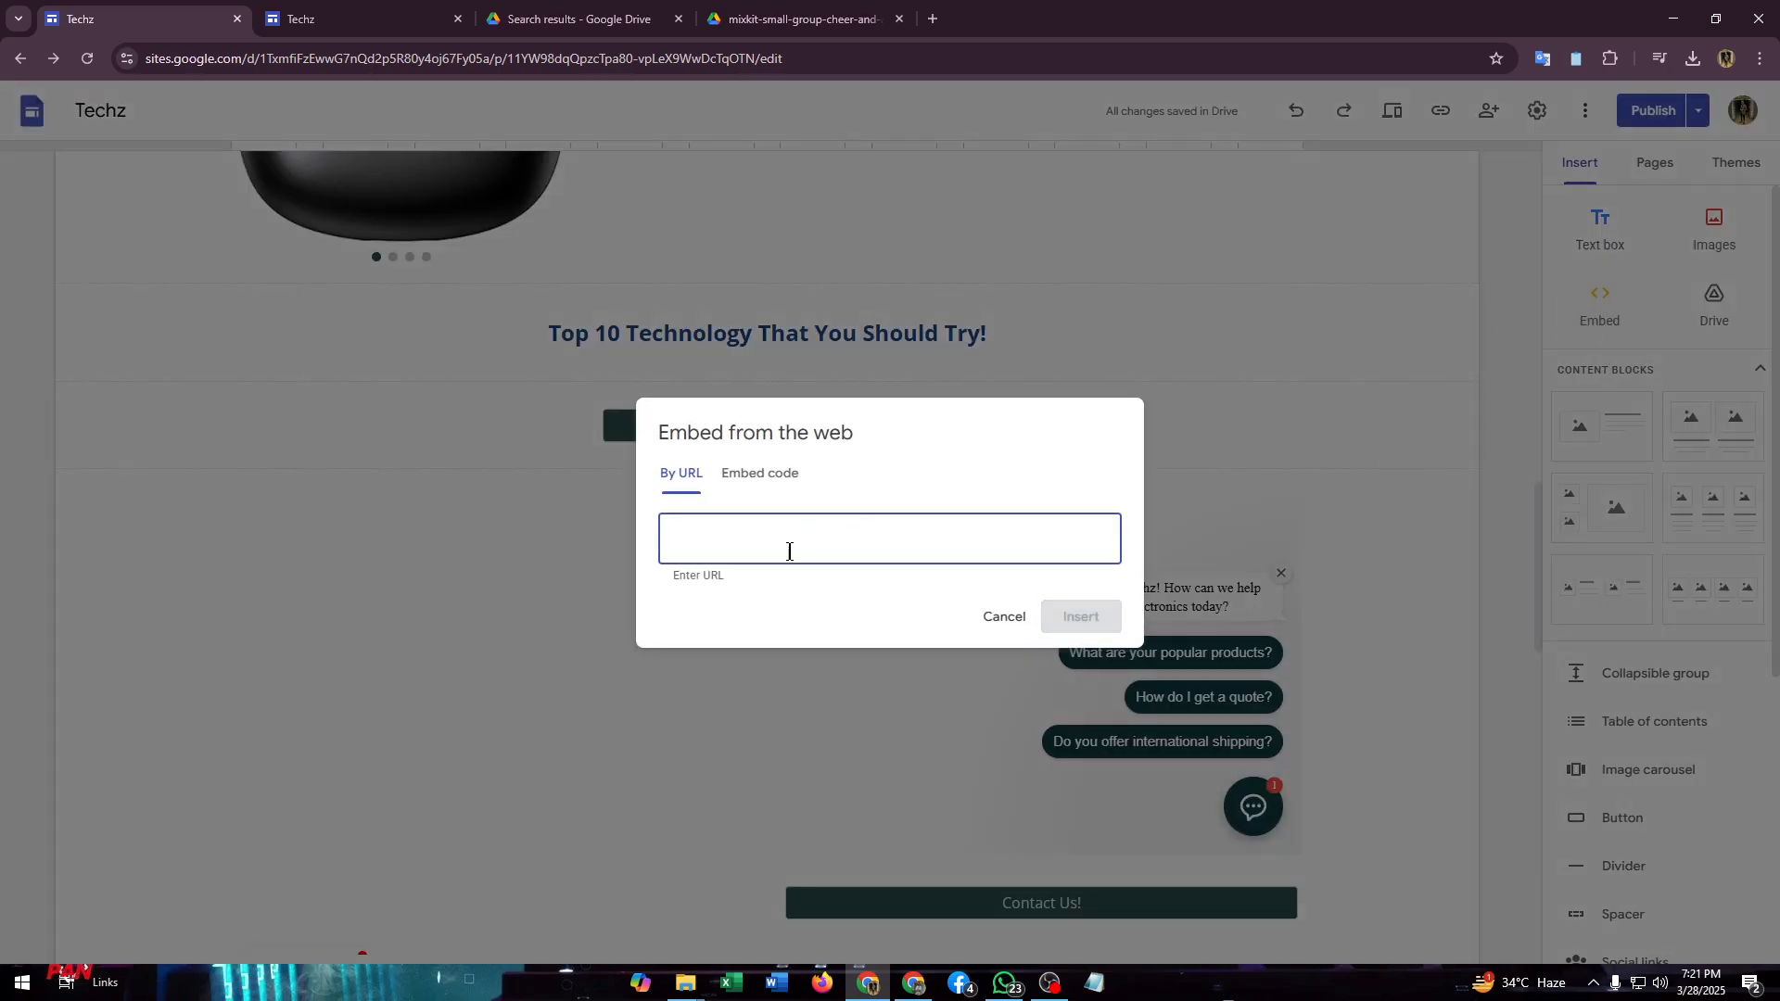
click(773, 474)
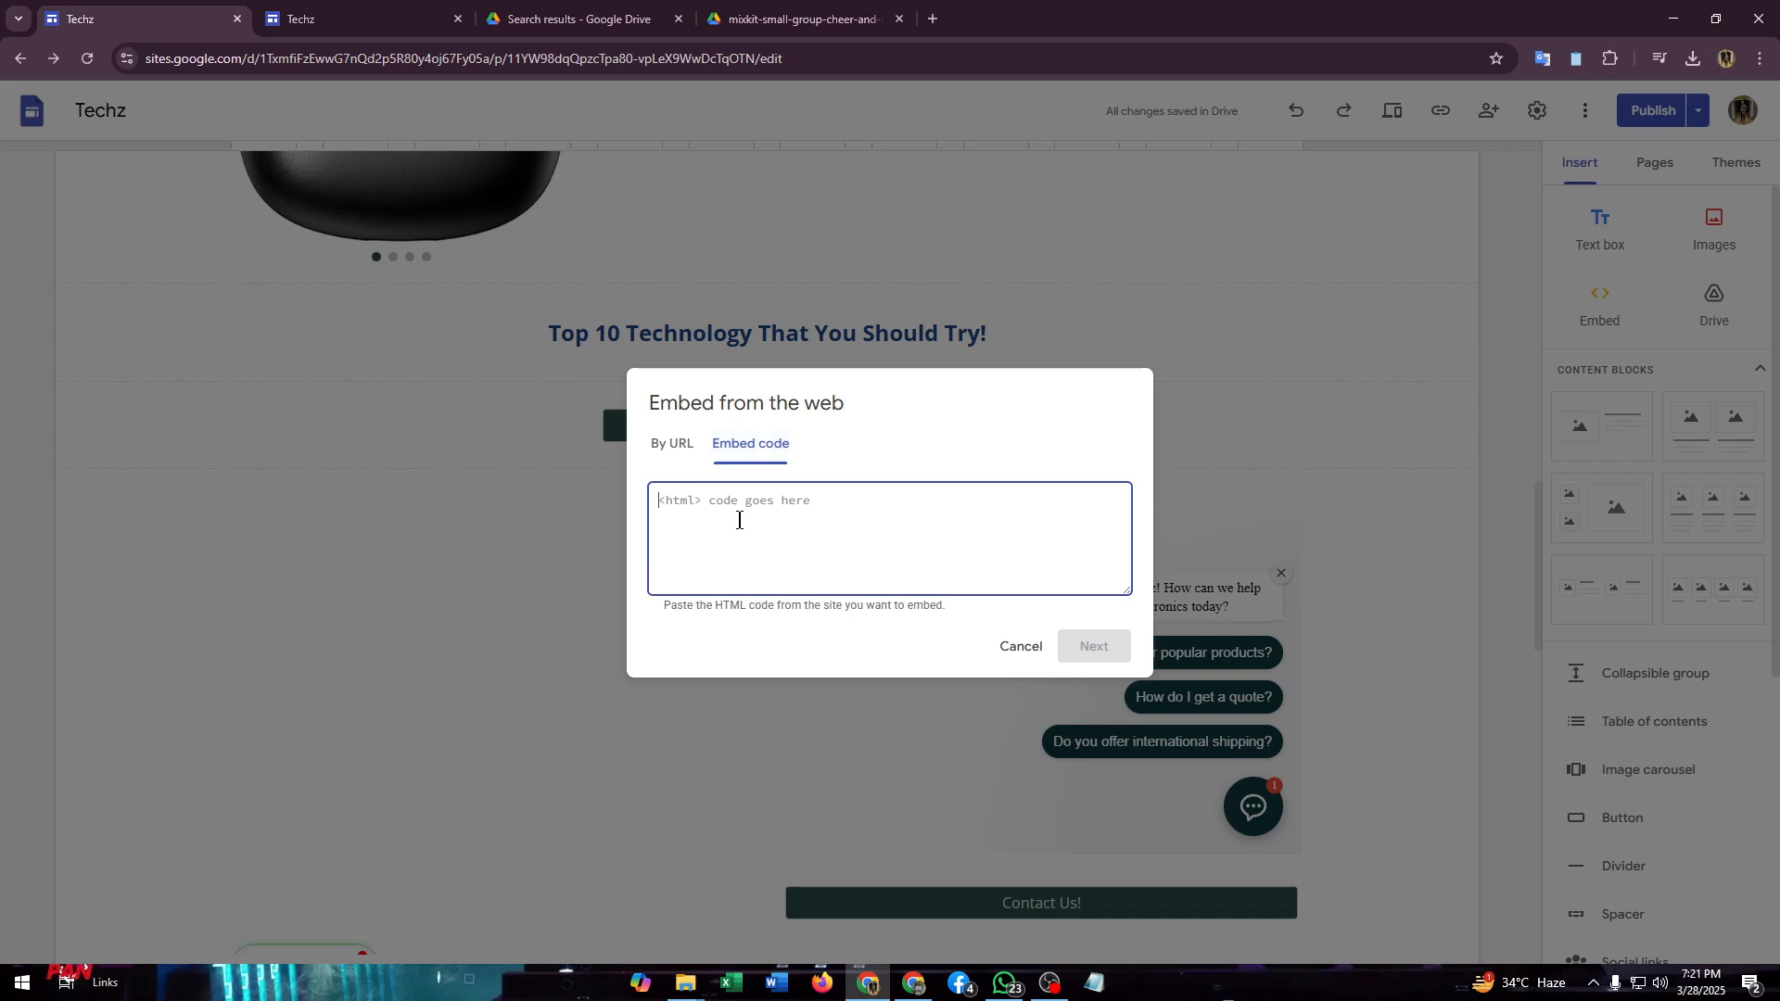
text(<iframe src="https://drive.google.com/file/d/luvkrA_1FqAemqCfYHLgIZ9M8An_raryp/preview" width="640" height="480" allow="autoplay"></iframe>)
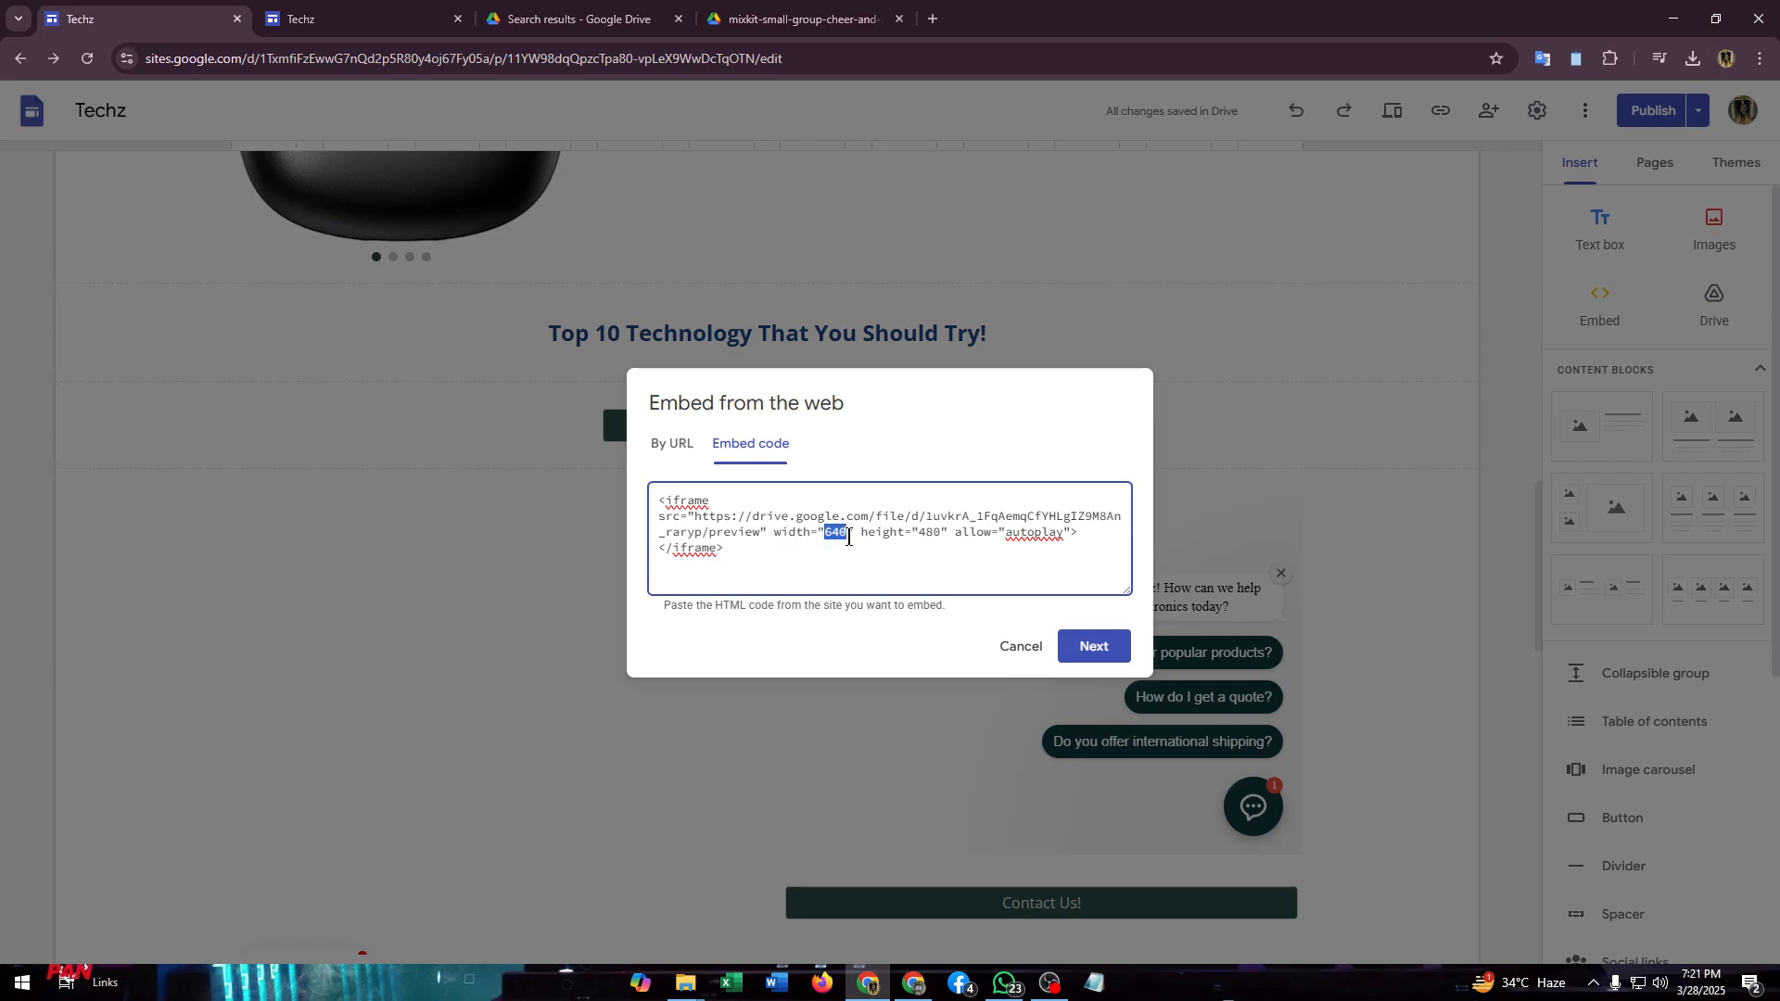
text(350)
text(55)
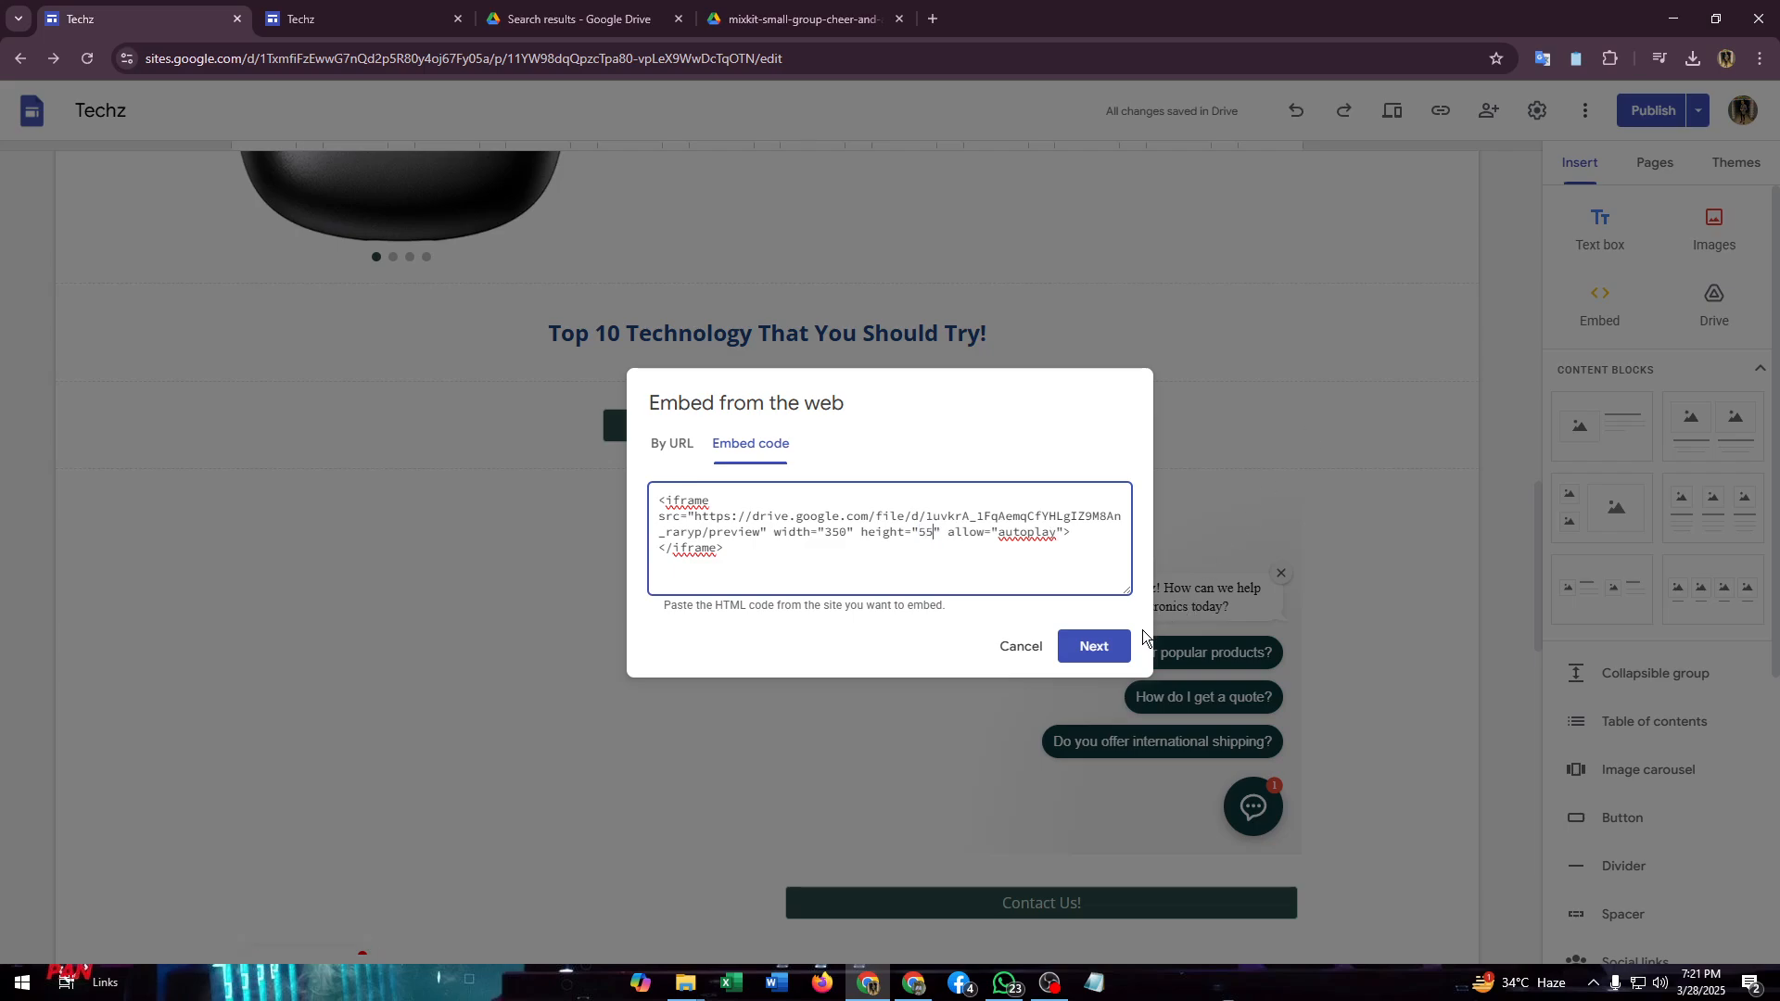
click(1085, 646)
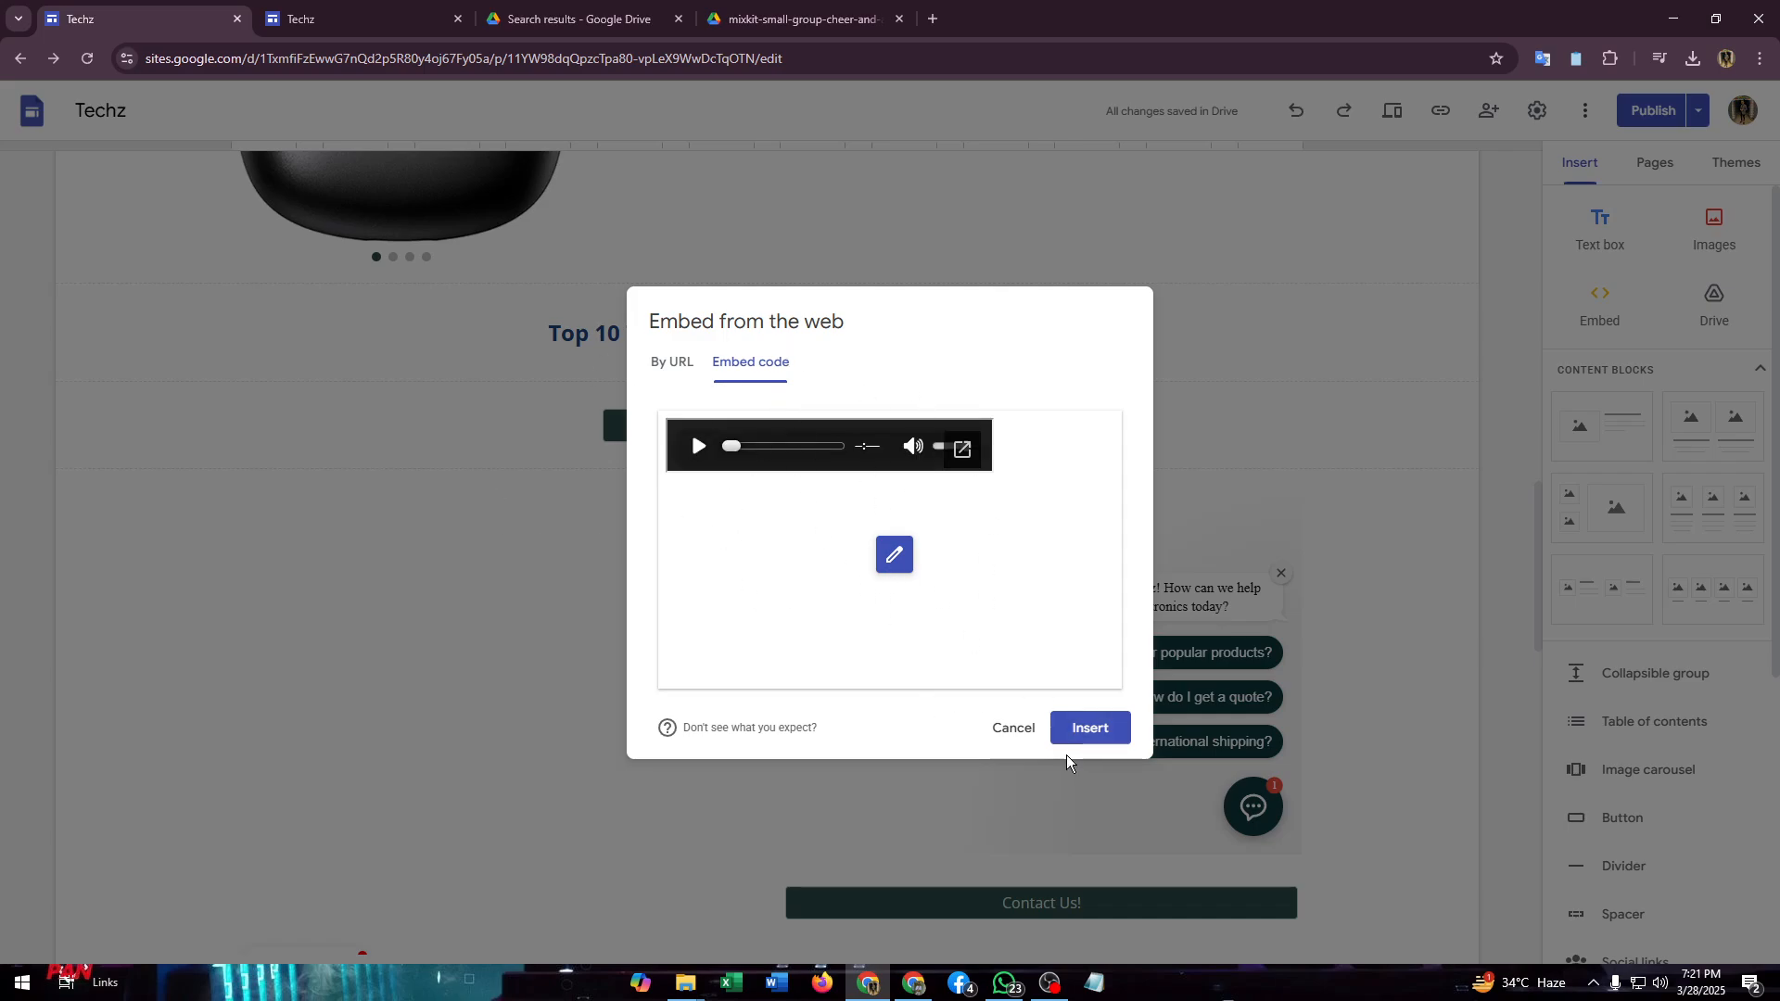
click(1088, 733)
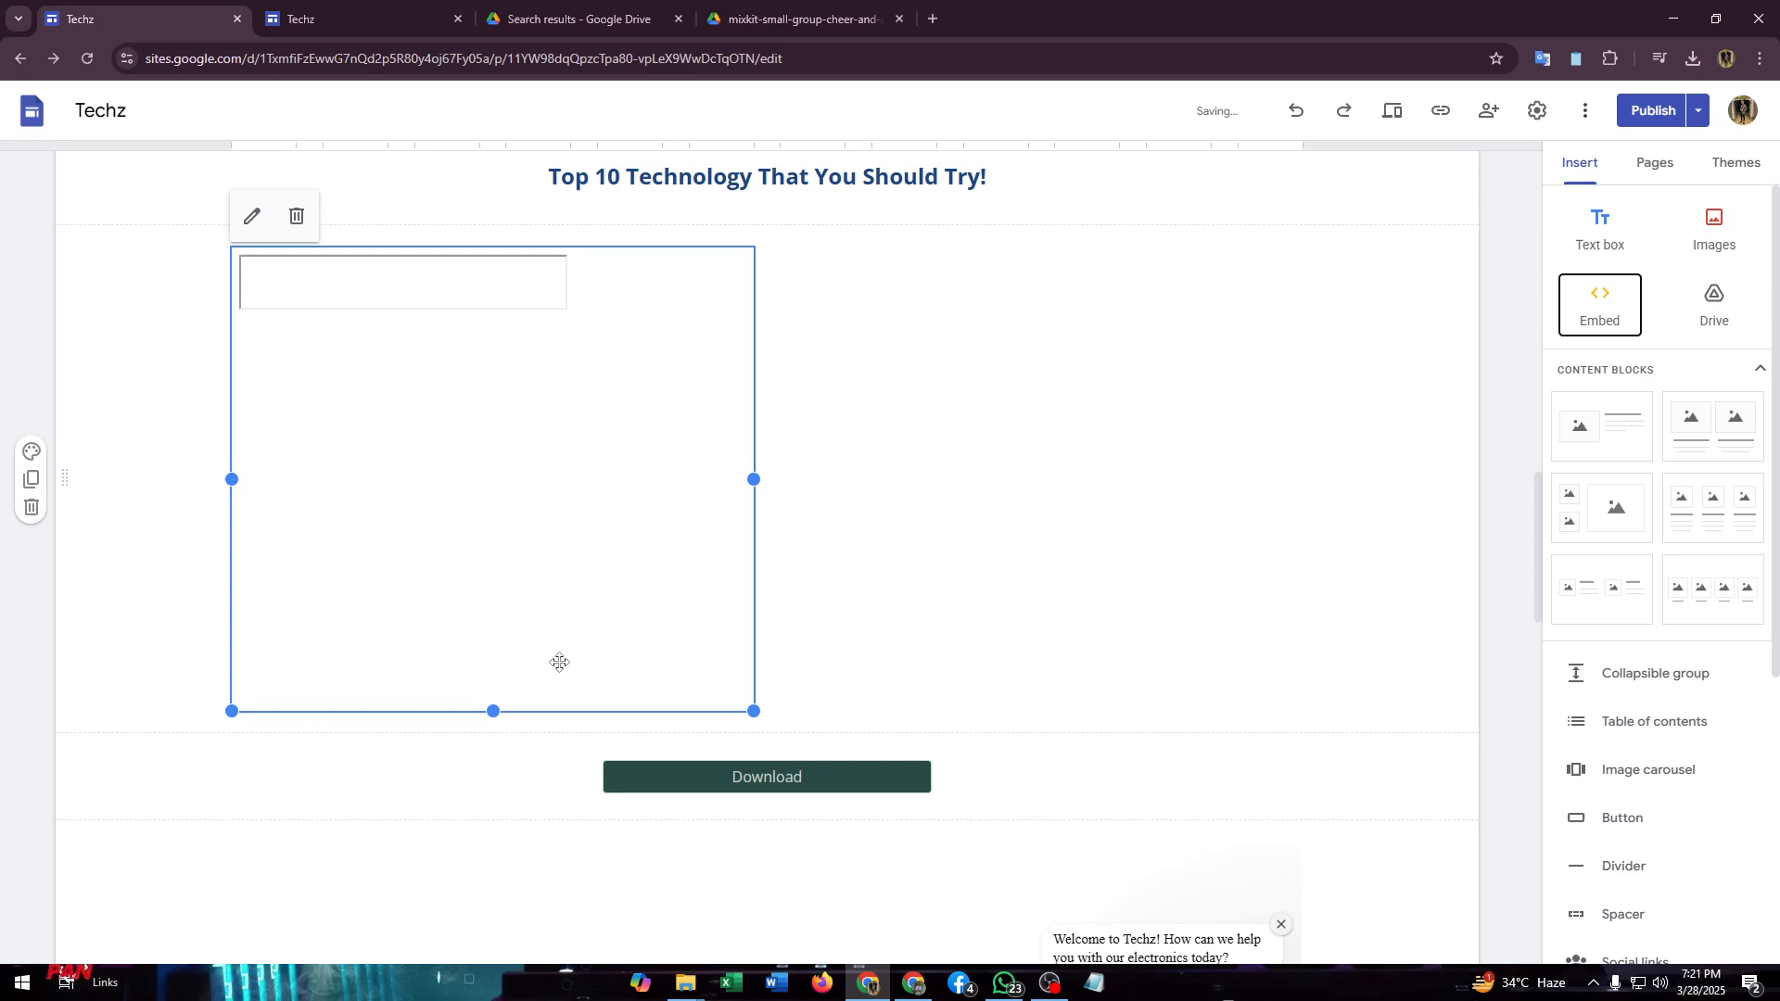
- Shrink the embedded audio frame around its player and move it directly under the "Top 10 Technology That You Should Try!" heading
drag(494, 710, 528, 286)
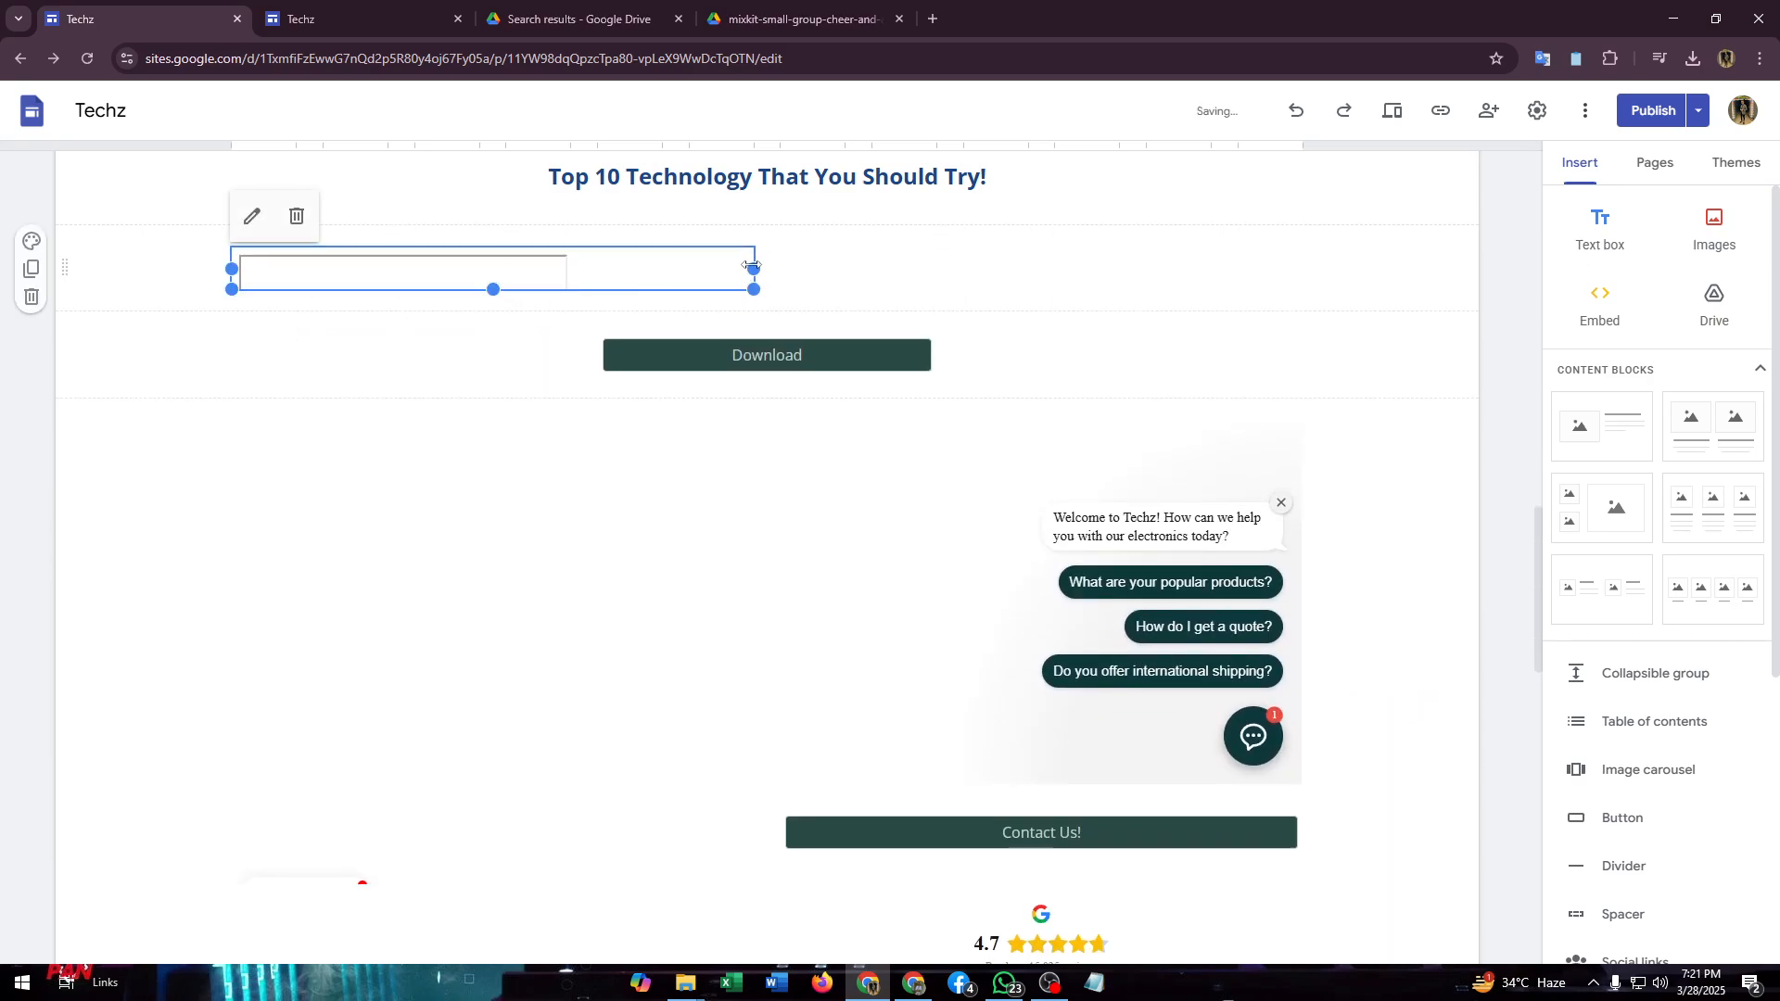
drag(754, 270, 584, 273)
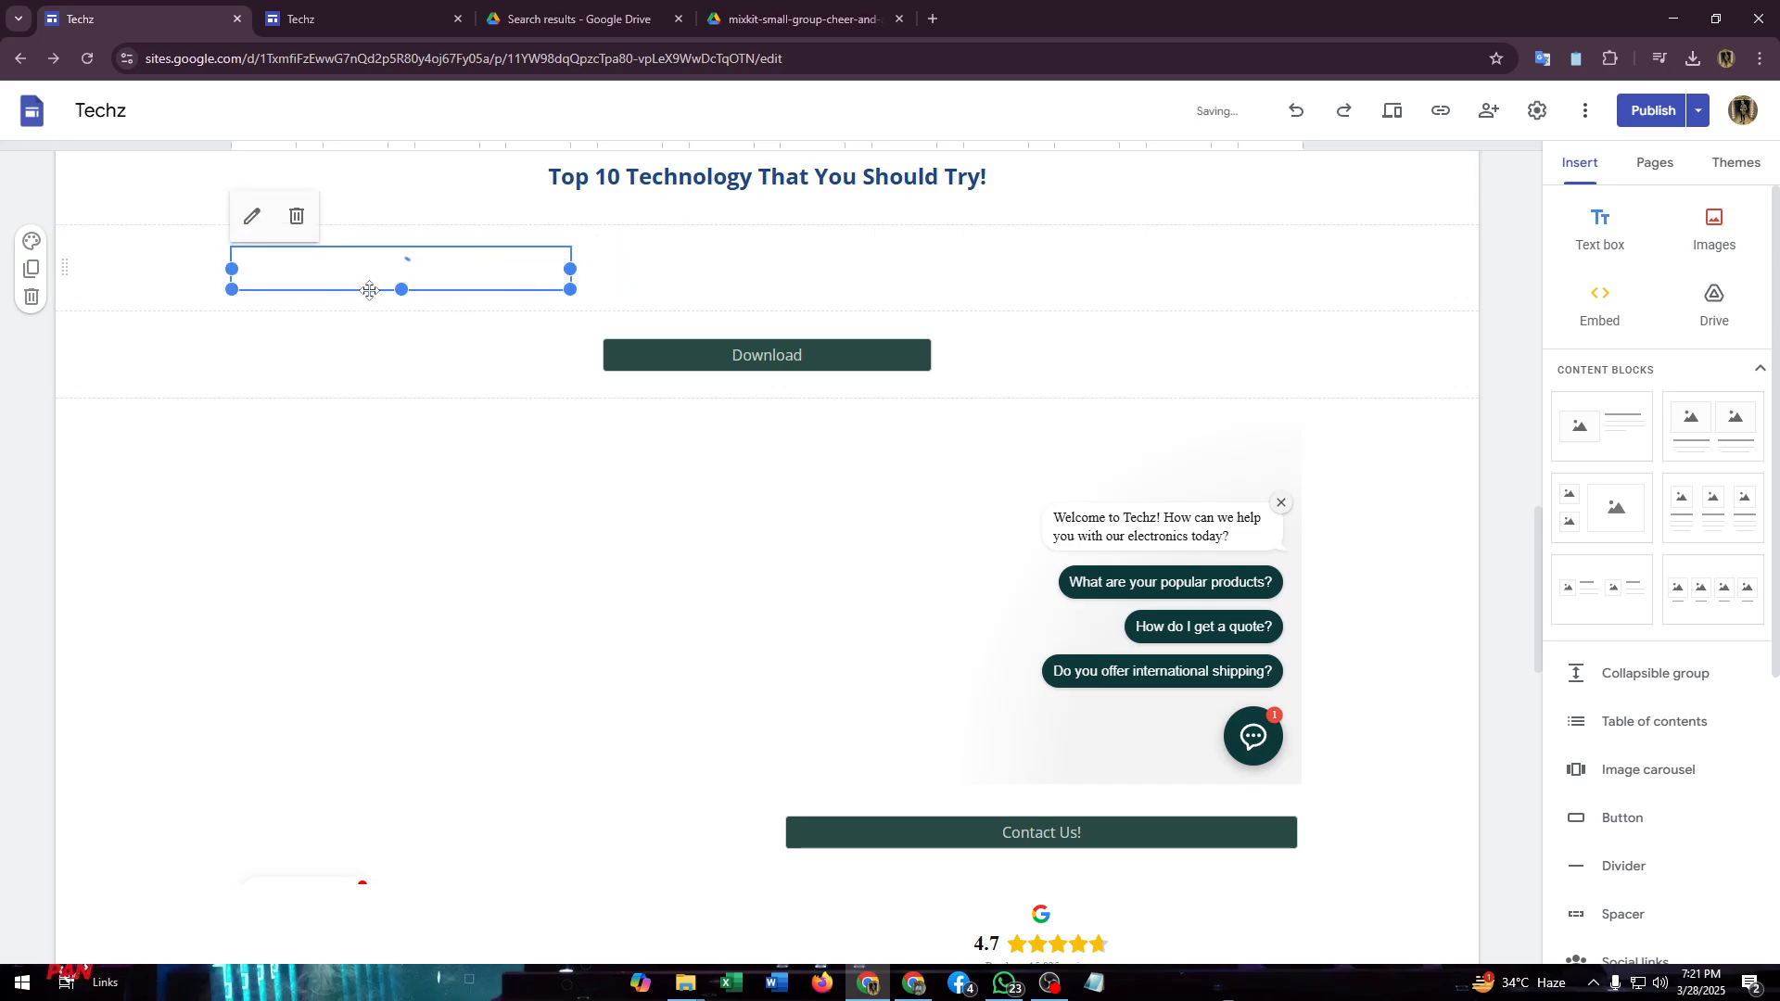
drag(401, 290, 670, 505)
drag(505, 547, 633, 532)
mouse_move(527, 561)
mouse_down()
mouse_move(504, 548)
mouse_move(568, 553)
mouse_move(548, 544)
mouse_up()
click(469, 553)
double_click(457, 621)
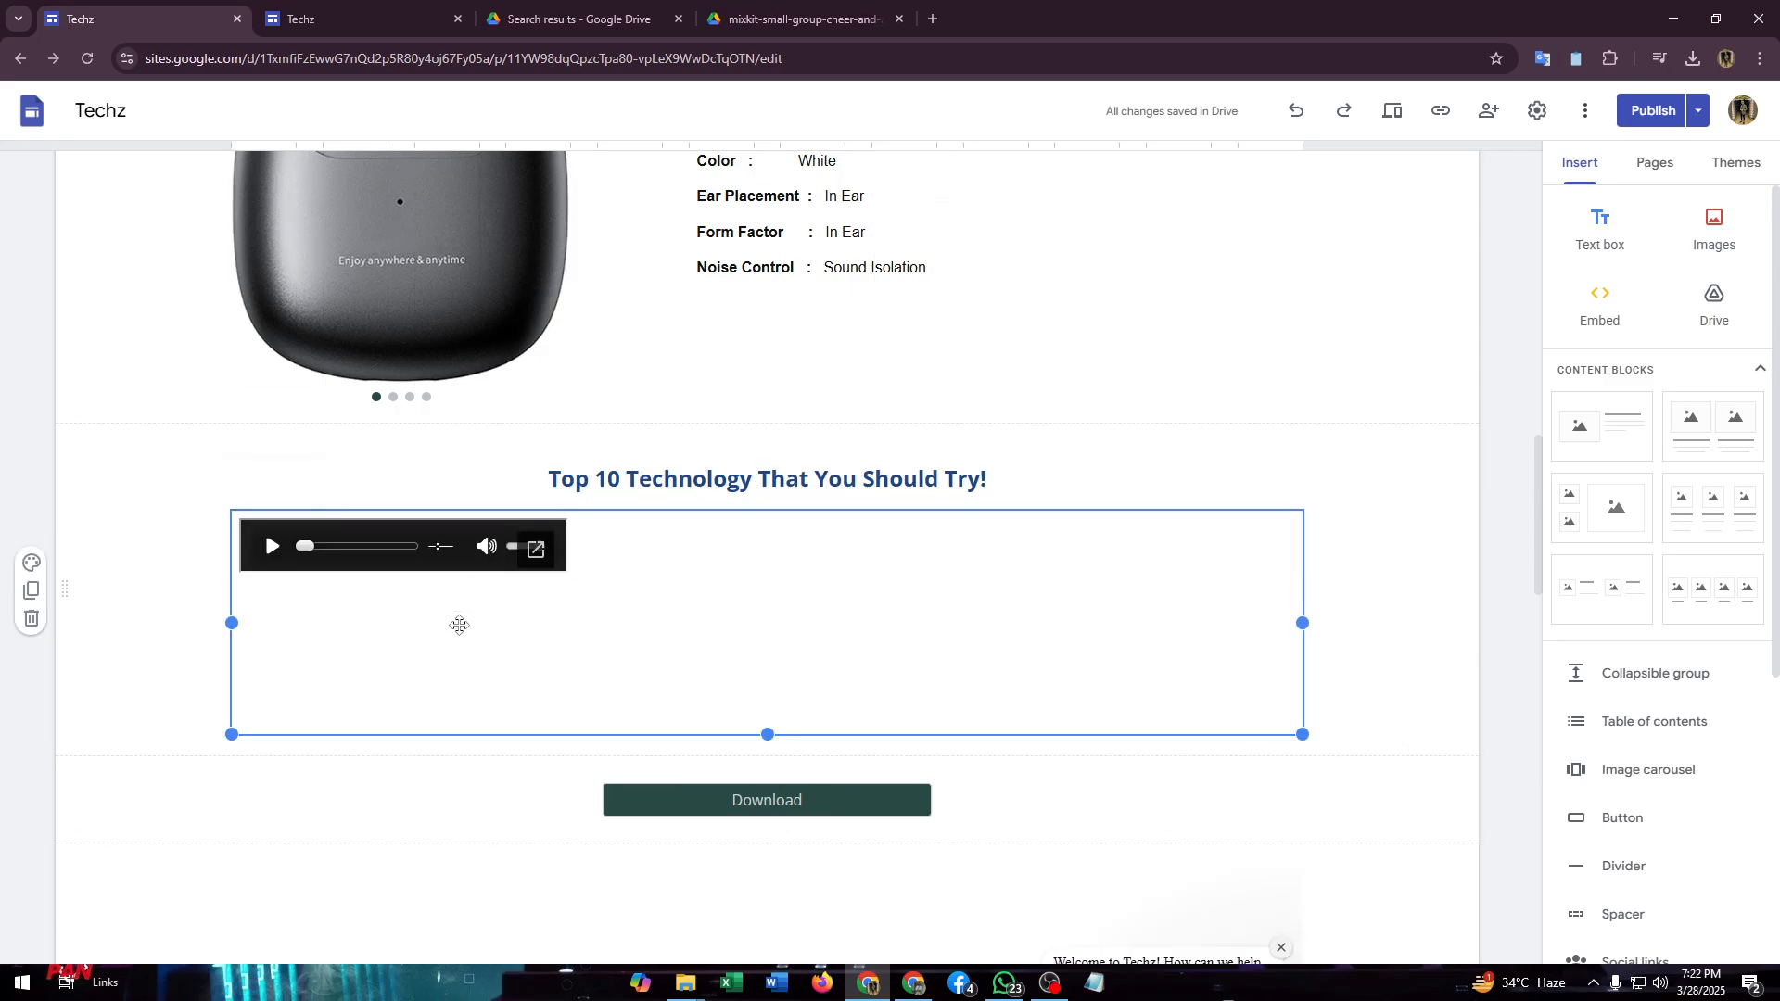
click(1033, 638)
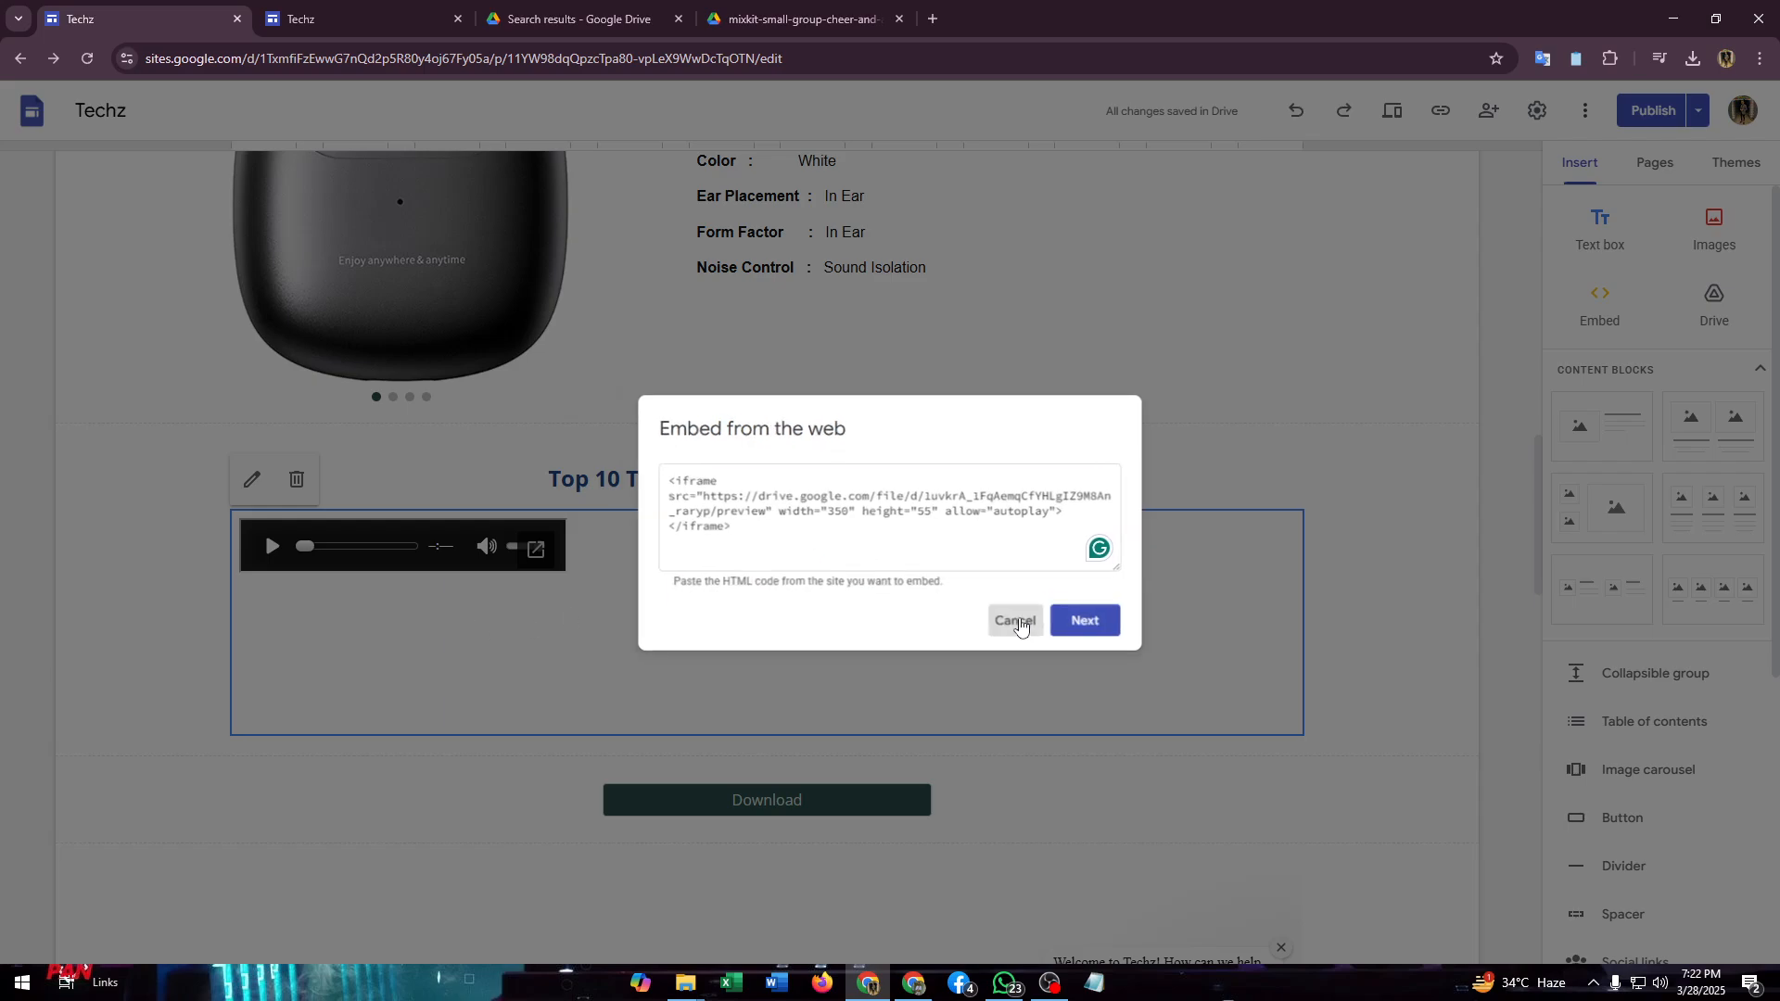
- Try fitting the embed frame to the audio player's size, then widen the heading above it back to the full content width
drag(419, 555, 683, 616)
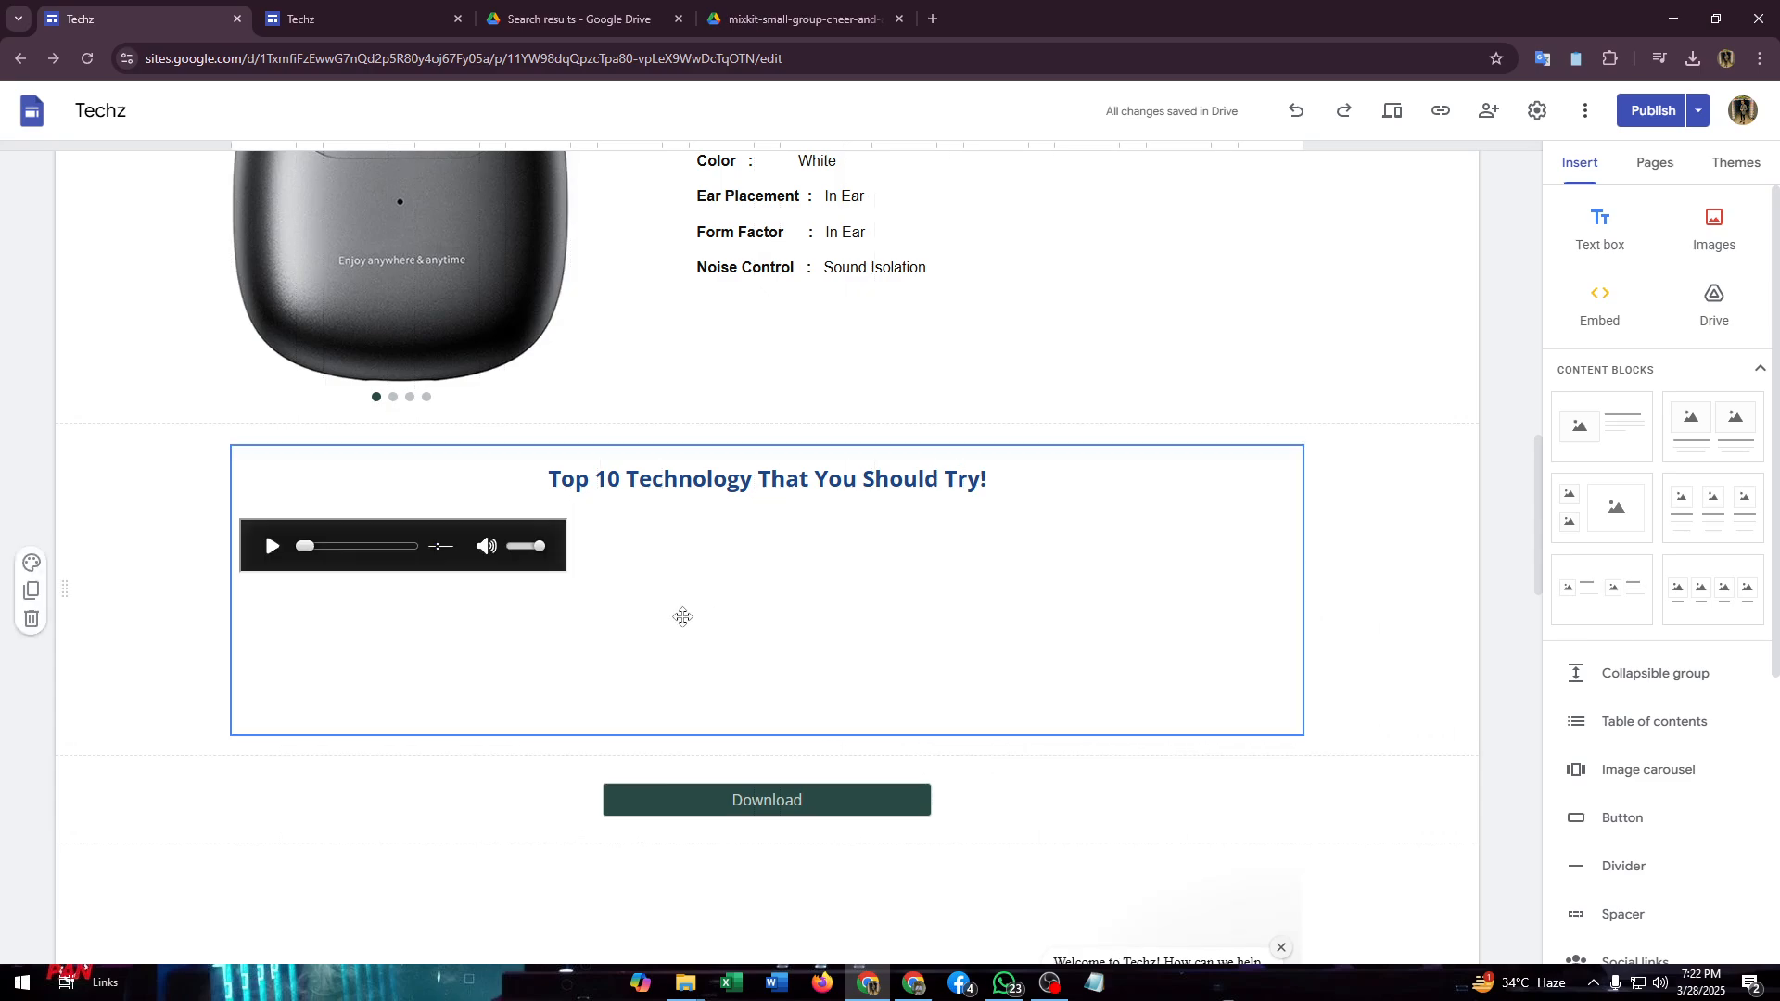
click(1289, 616)
drag(1302, 623, 571, 624)
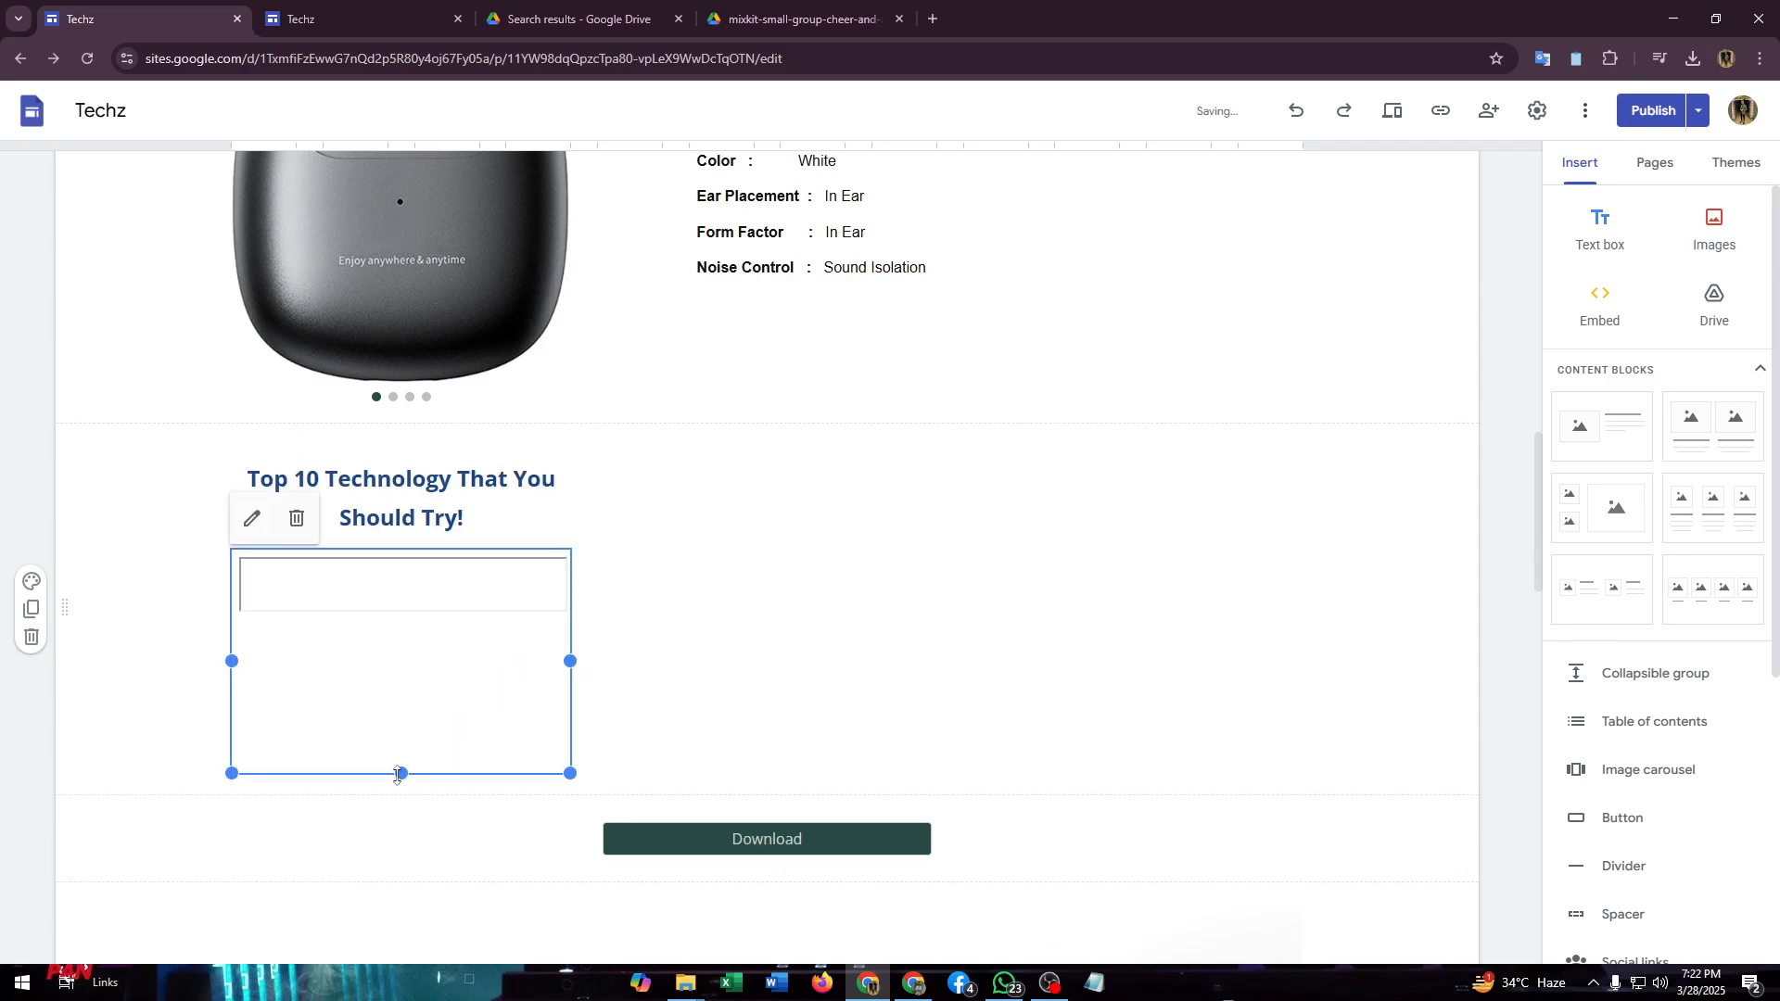
drag(401, 773, 402, 632)
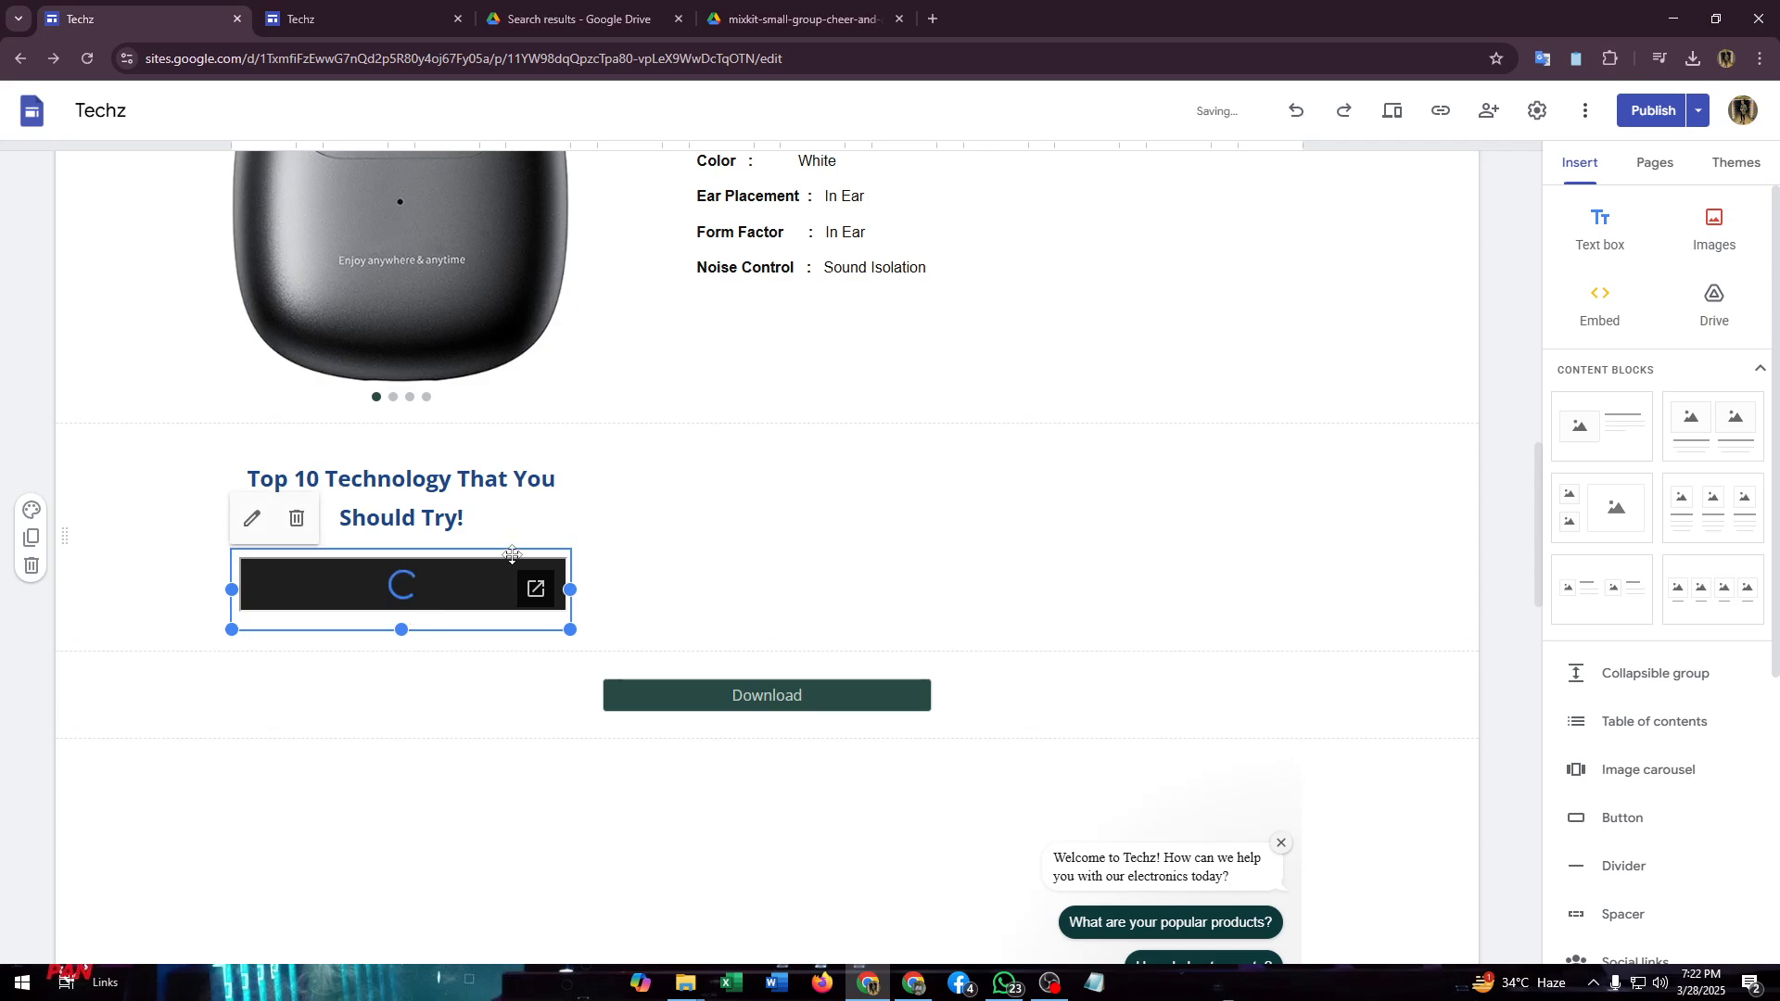
click(506, 496)
drag(571, 501, 1312, 469)
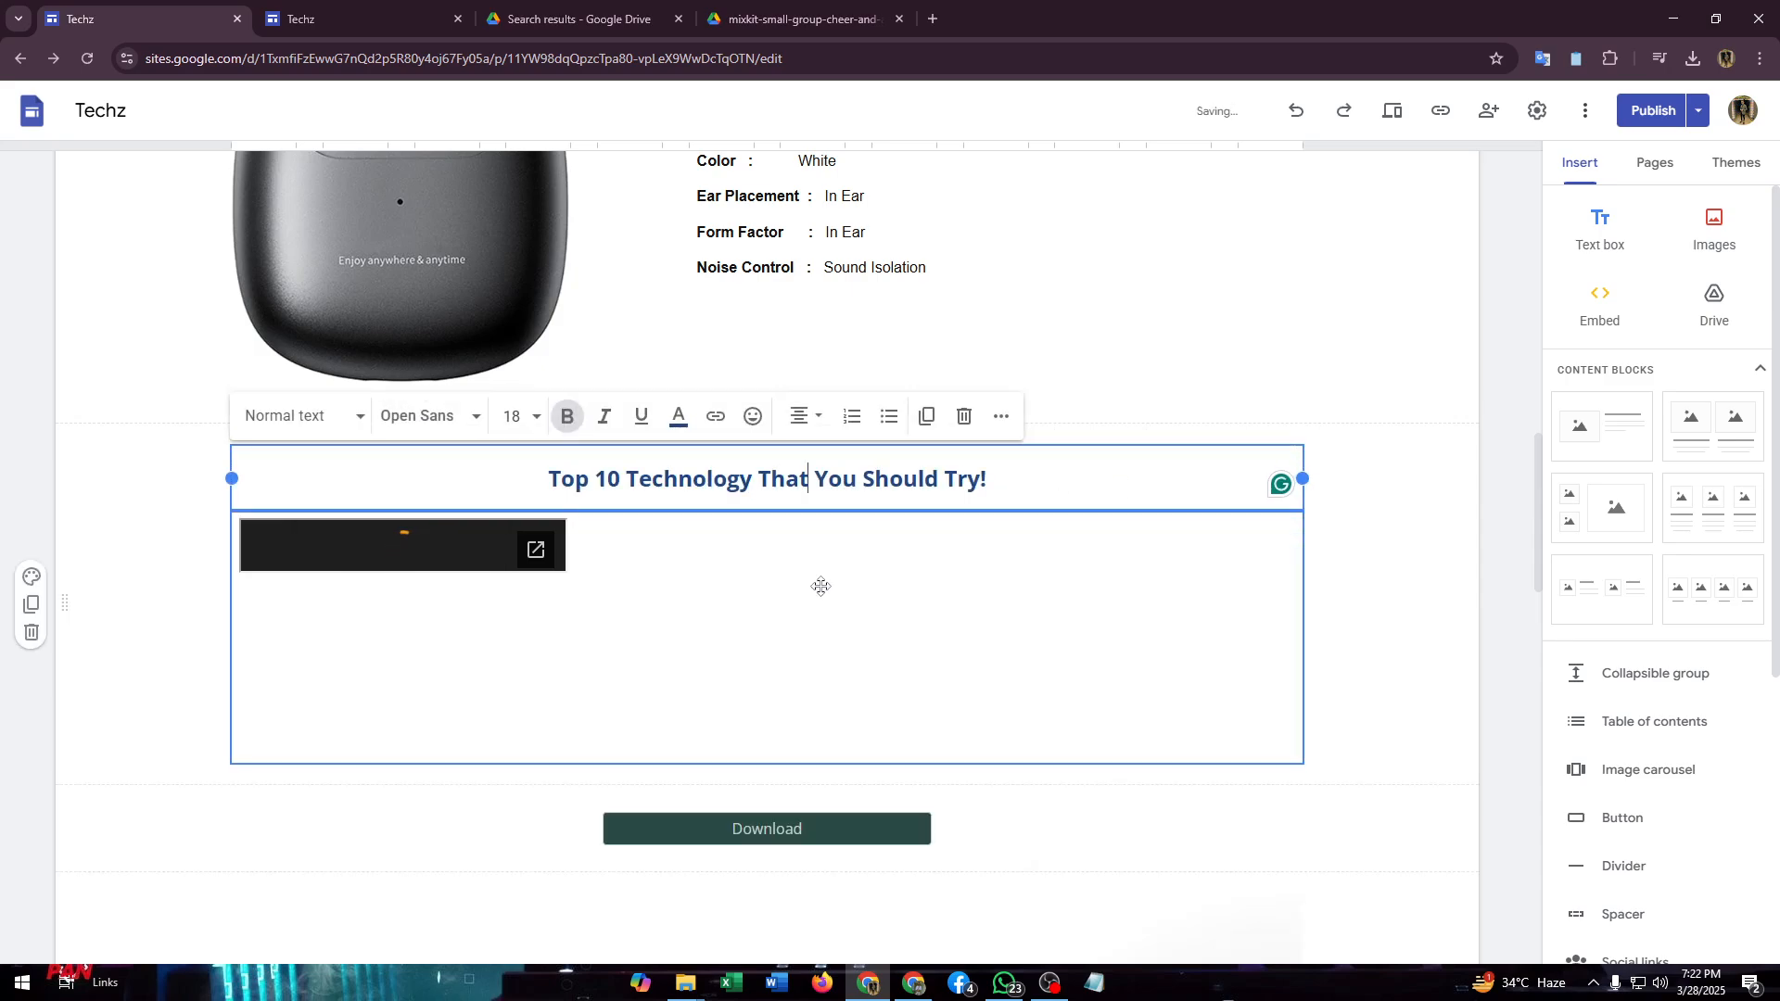
- Shorten the group holding the Top 10 heading and the audio player so it ends just below the player
drag(536, 560, 614, 554)
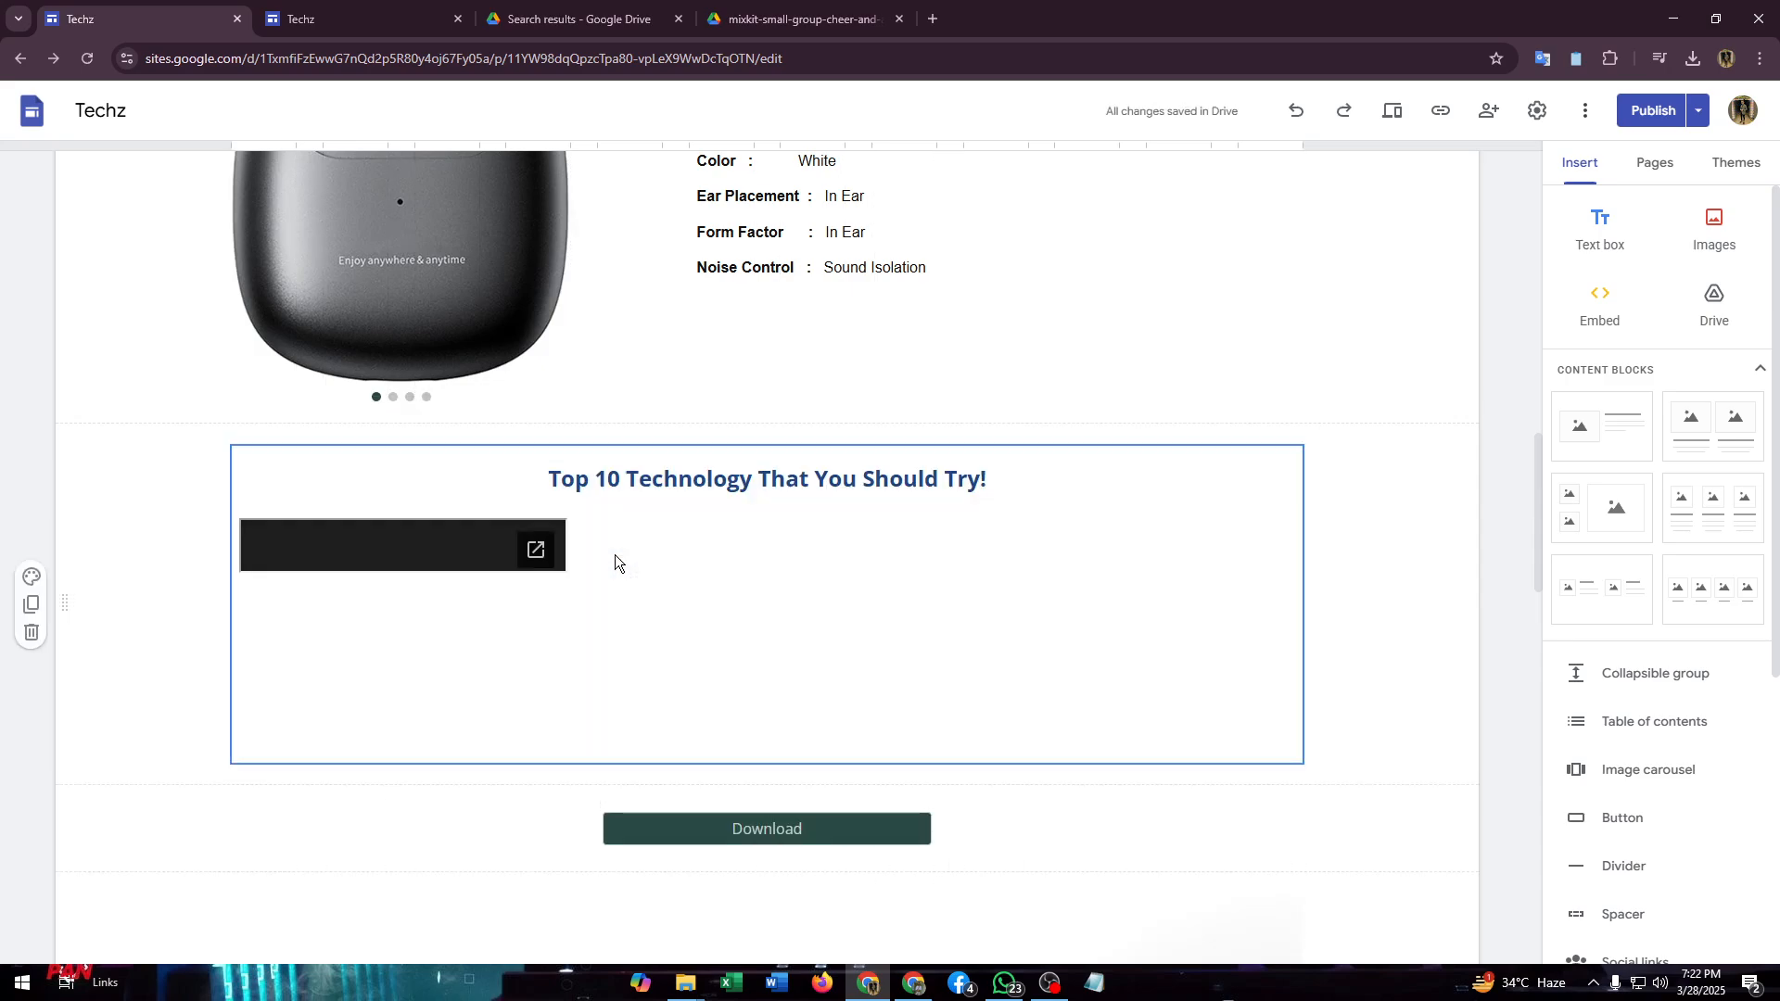
drag(482, 550, 638, 570)
click(408, 548)
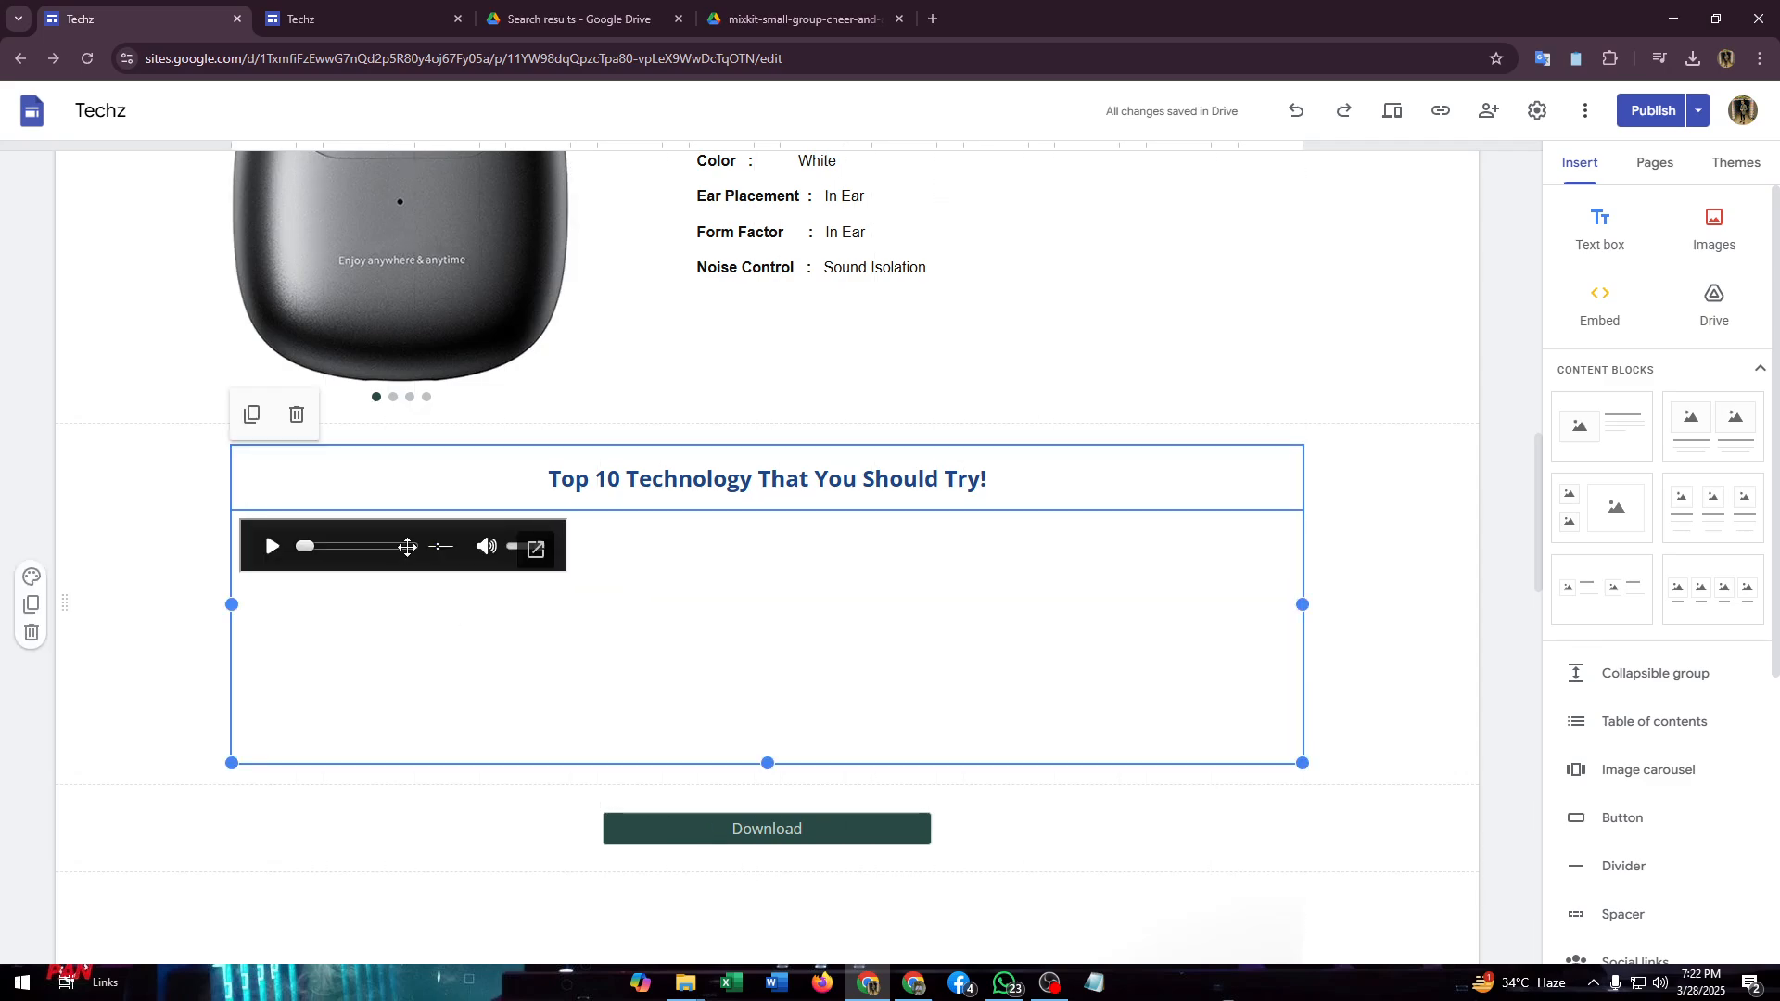
drag(767, 761, 775, 584)
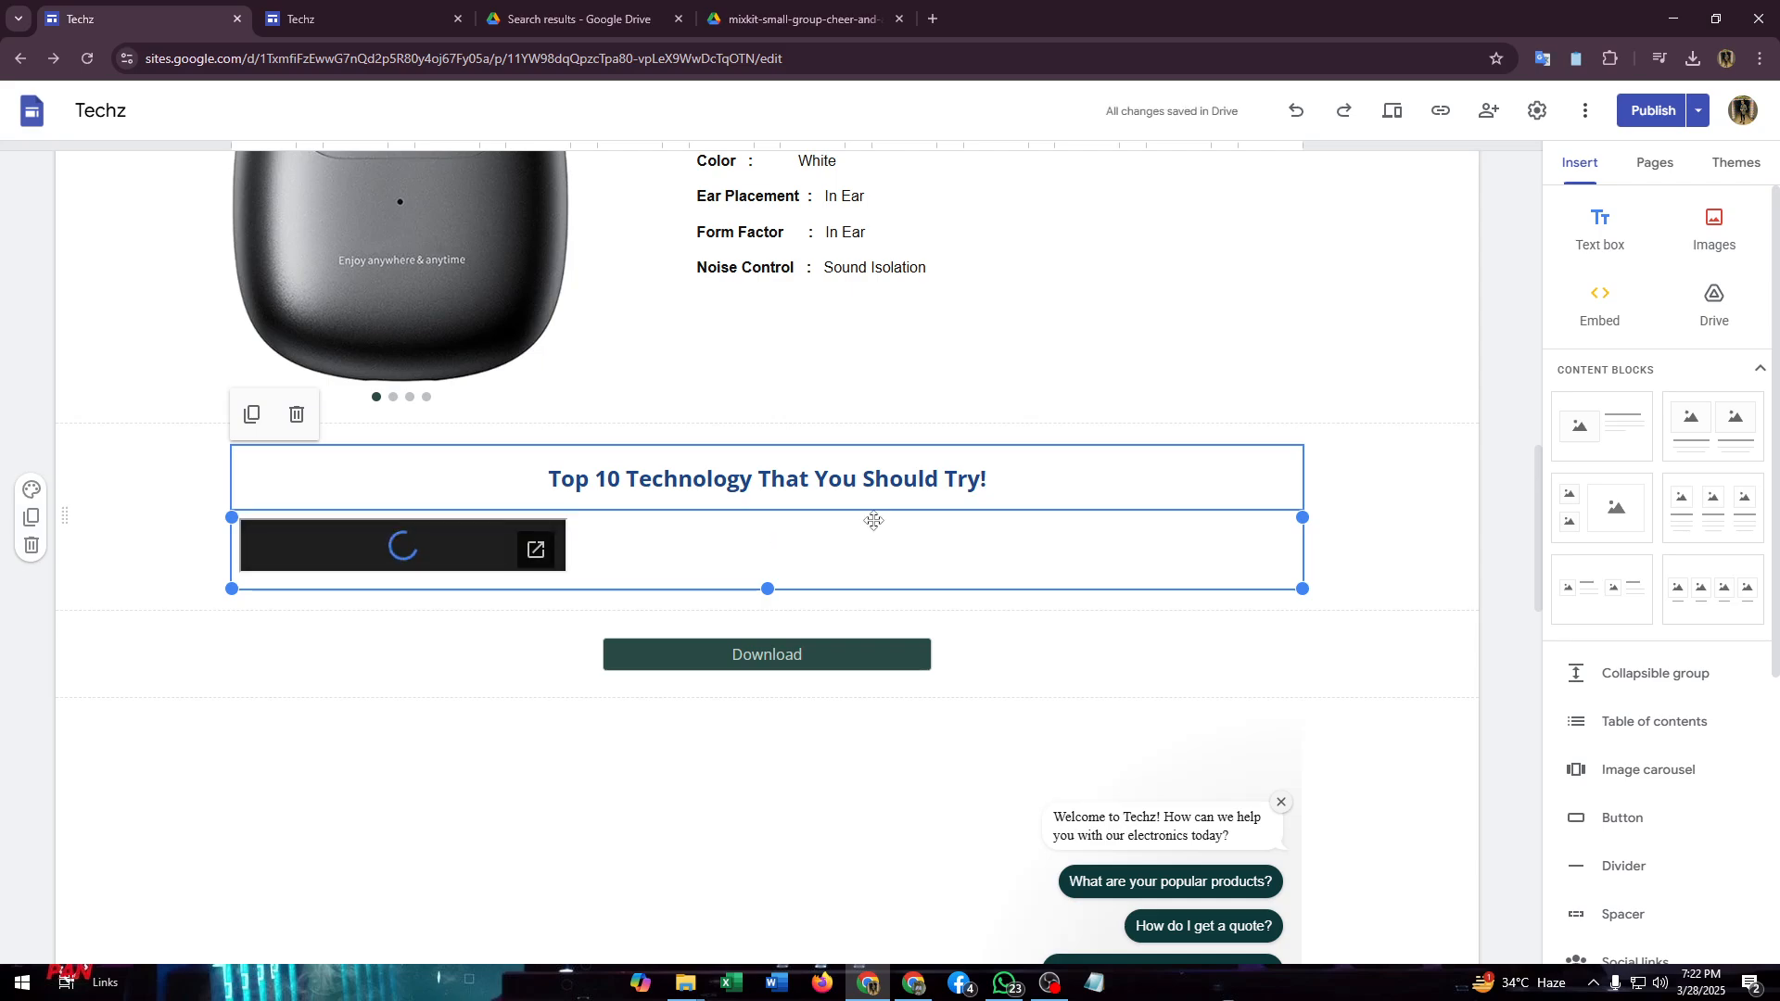
- Publish the site with the updated Home page and return to the audio player in the editor
click(1638, 104)
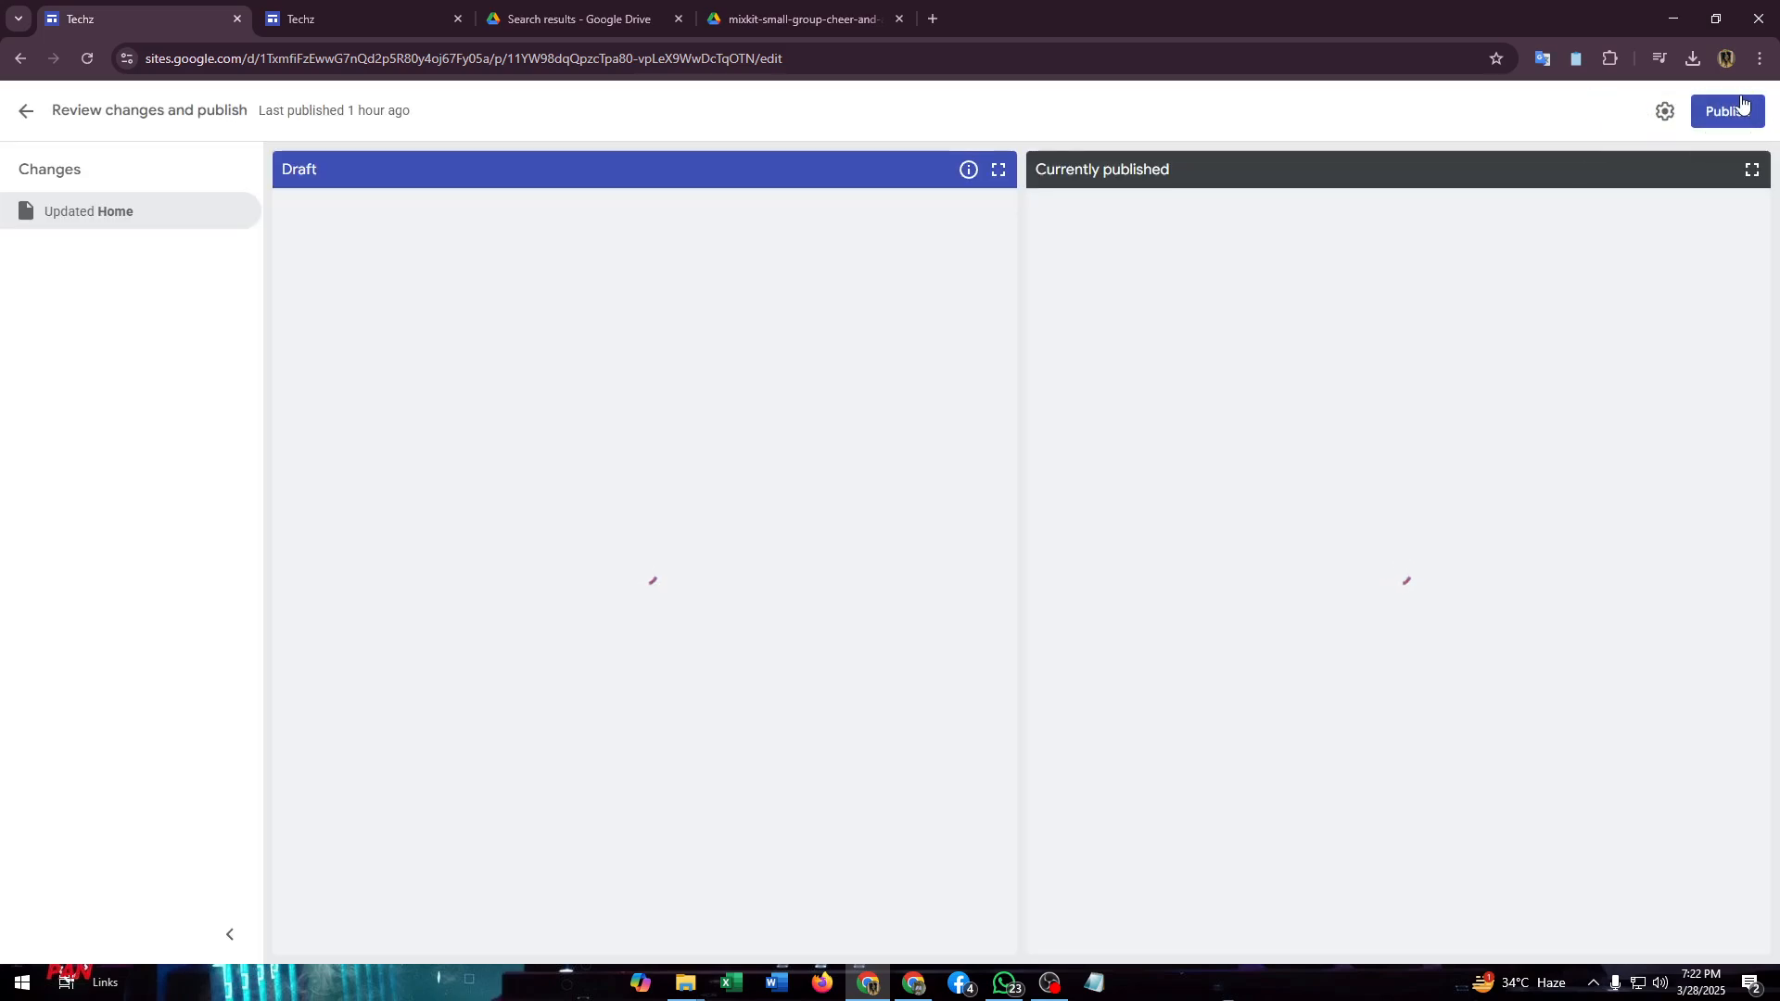
click(1735, 111)
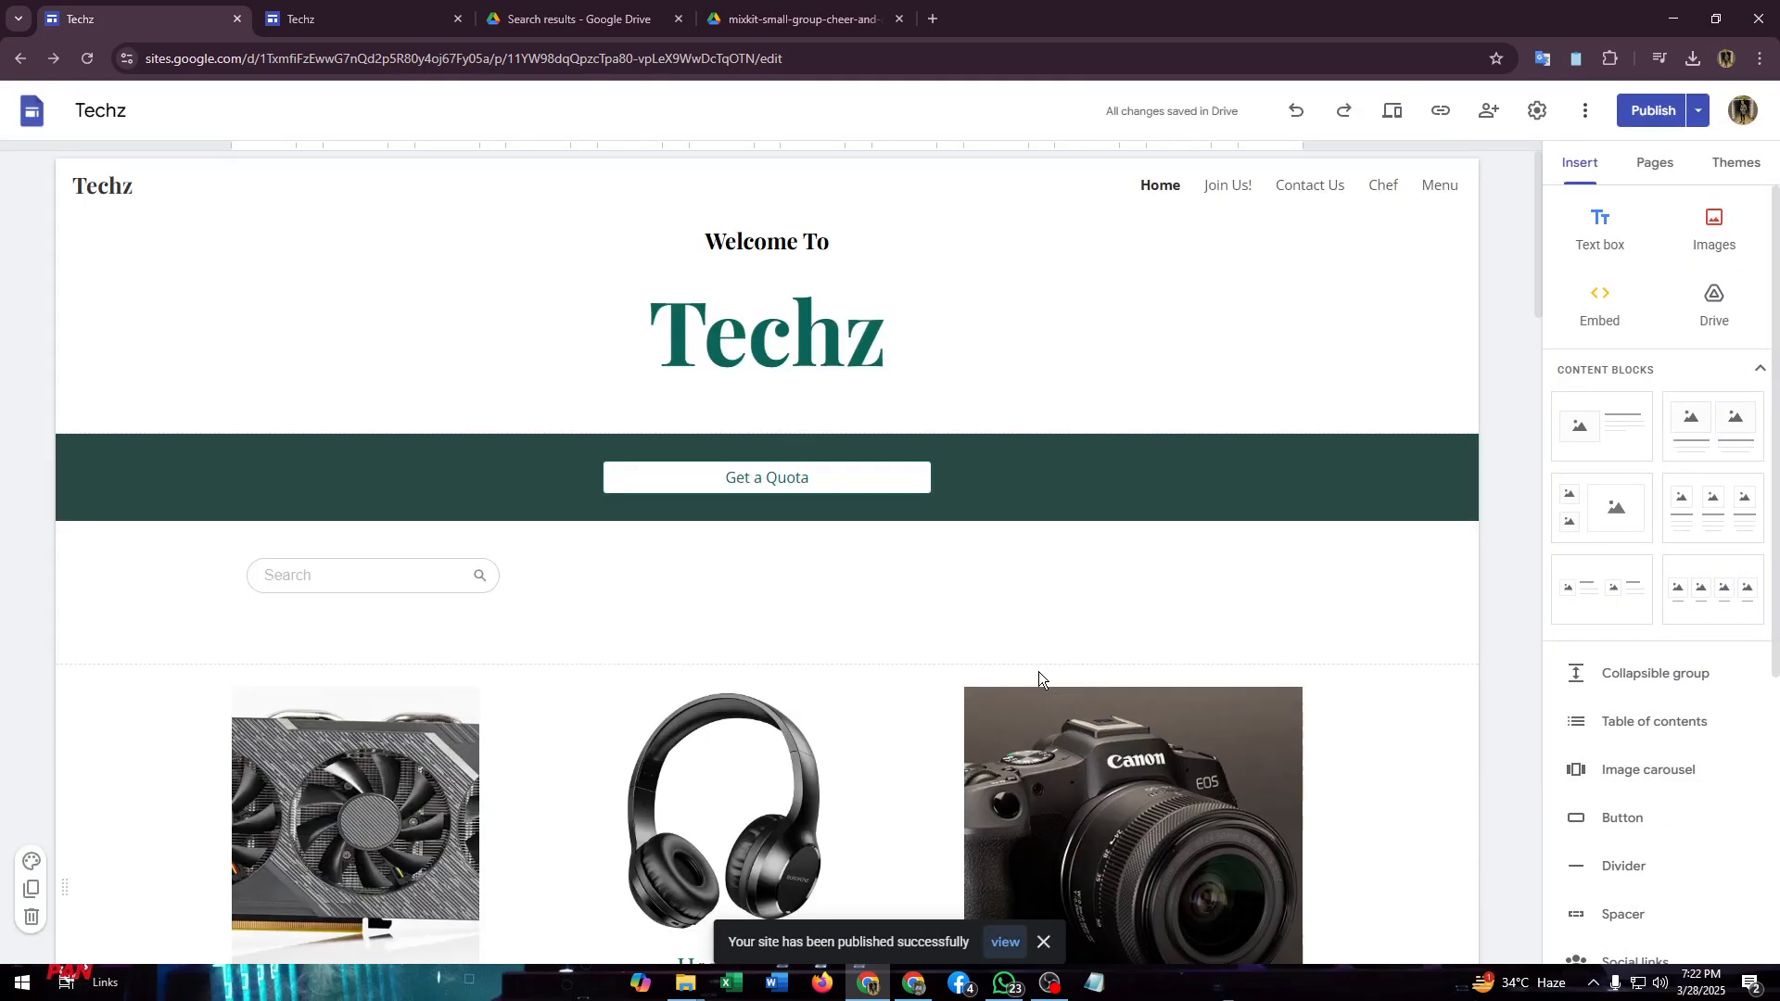
scroll(973, 632, down, 8)
scroll(955, 629, down, 8)
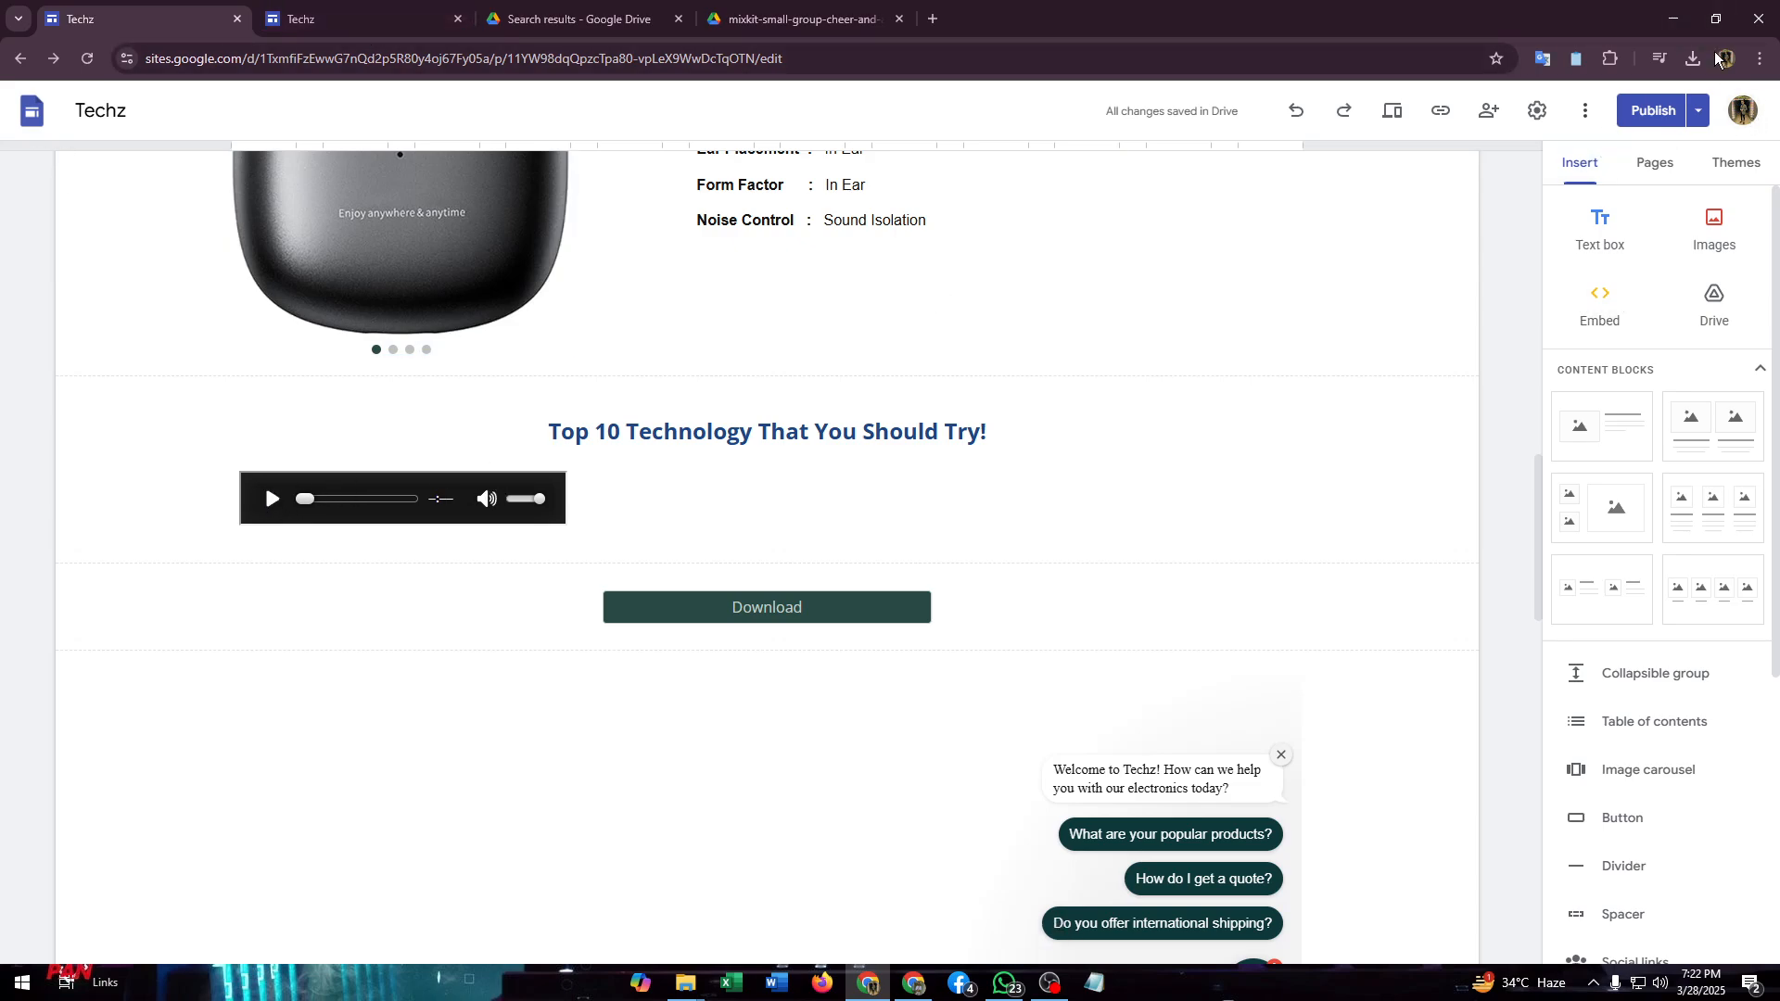
- View the published site in place of its older tab and check the audio player under the Top 10 heading
click(1699, 119)
click(1397, 220)
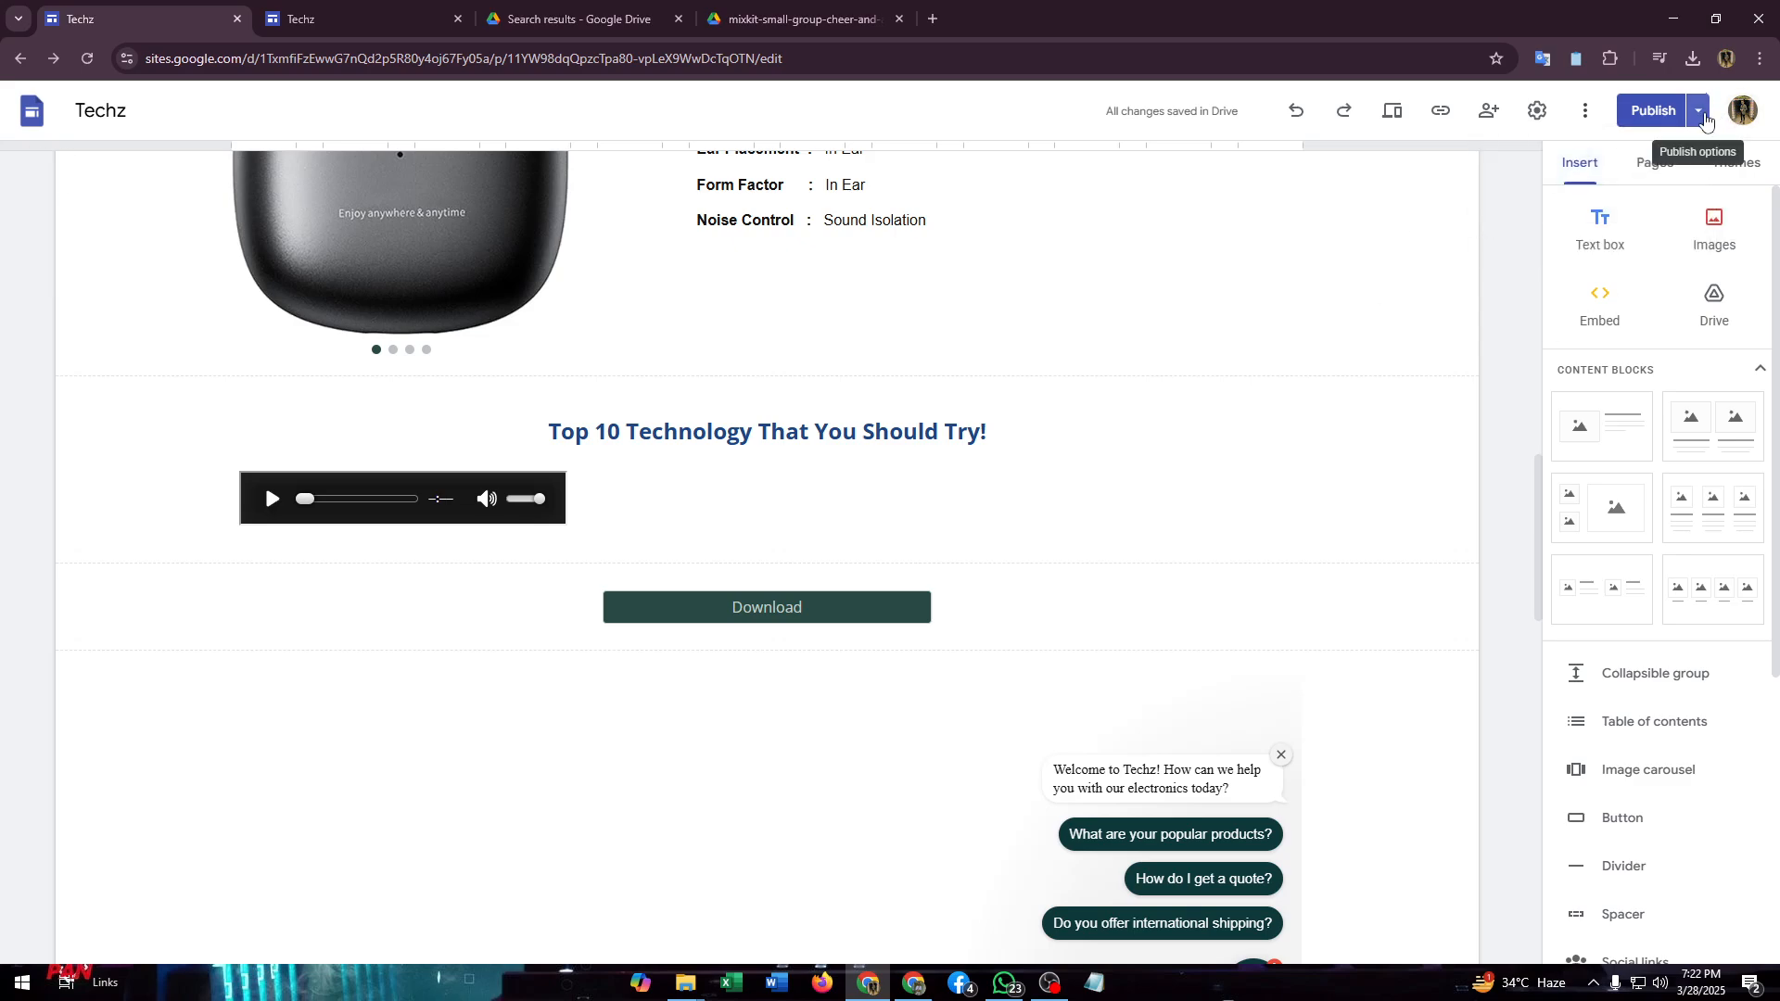
click(1703, 113)
click(1555, 209)
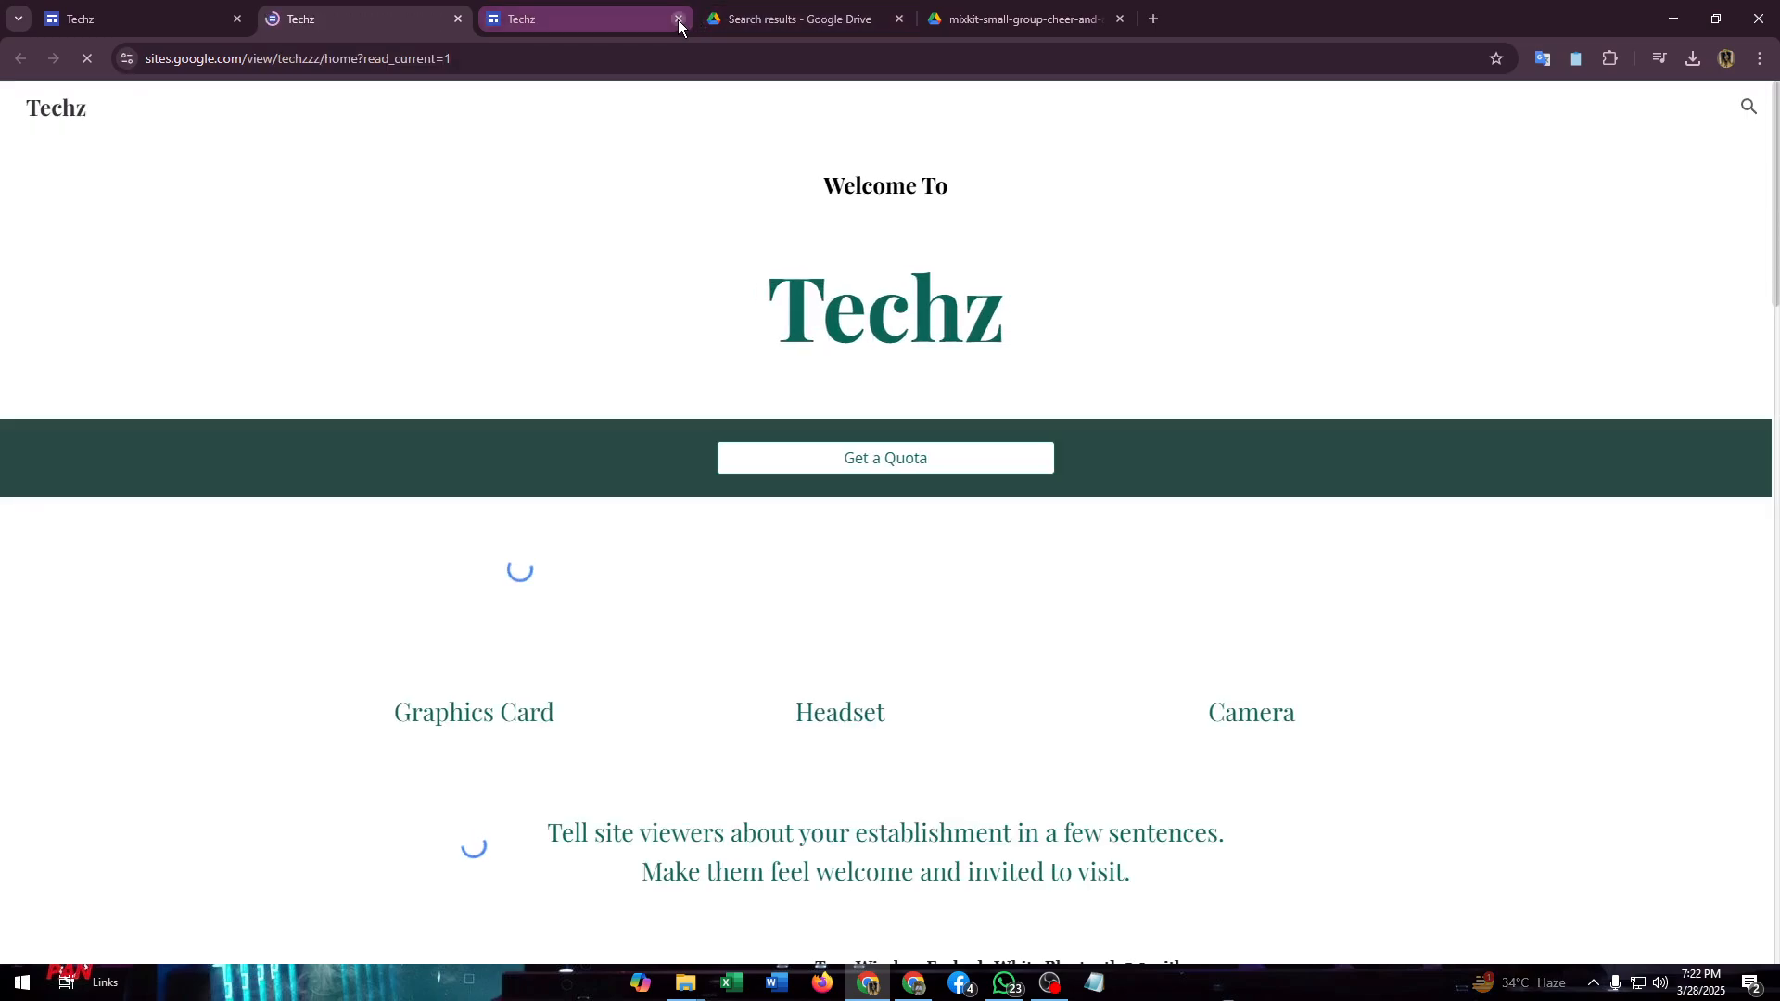
click(678, 18)
scroll(381, 438, down, 7)
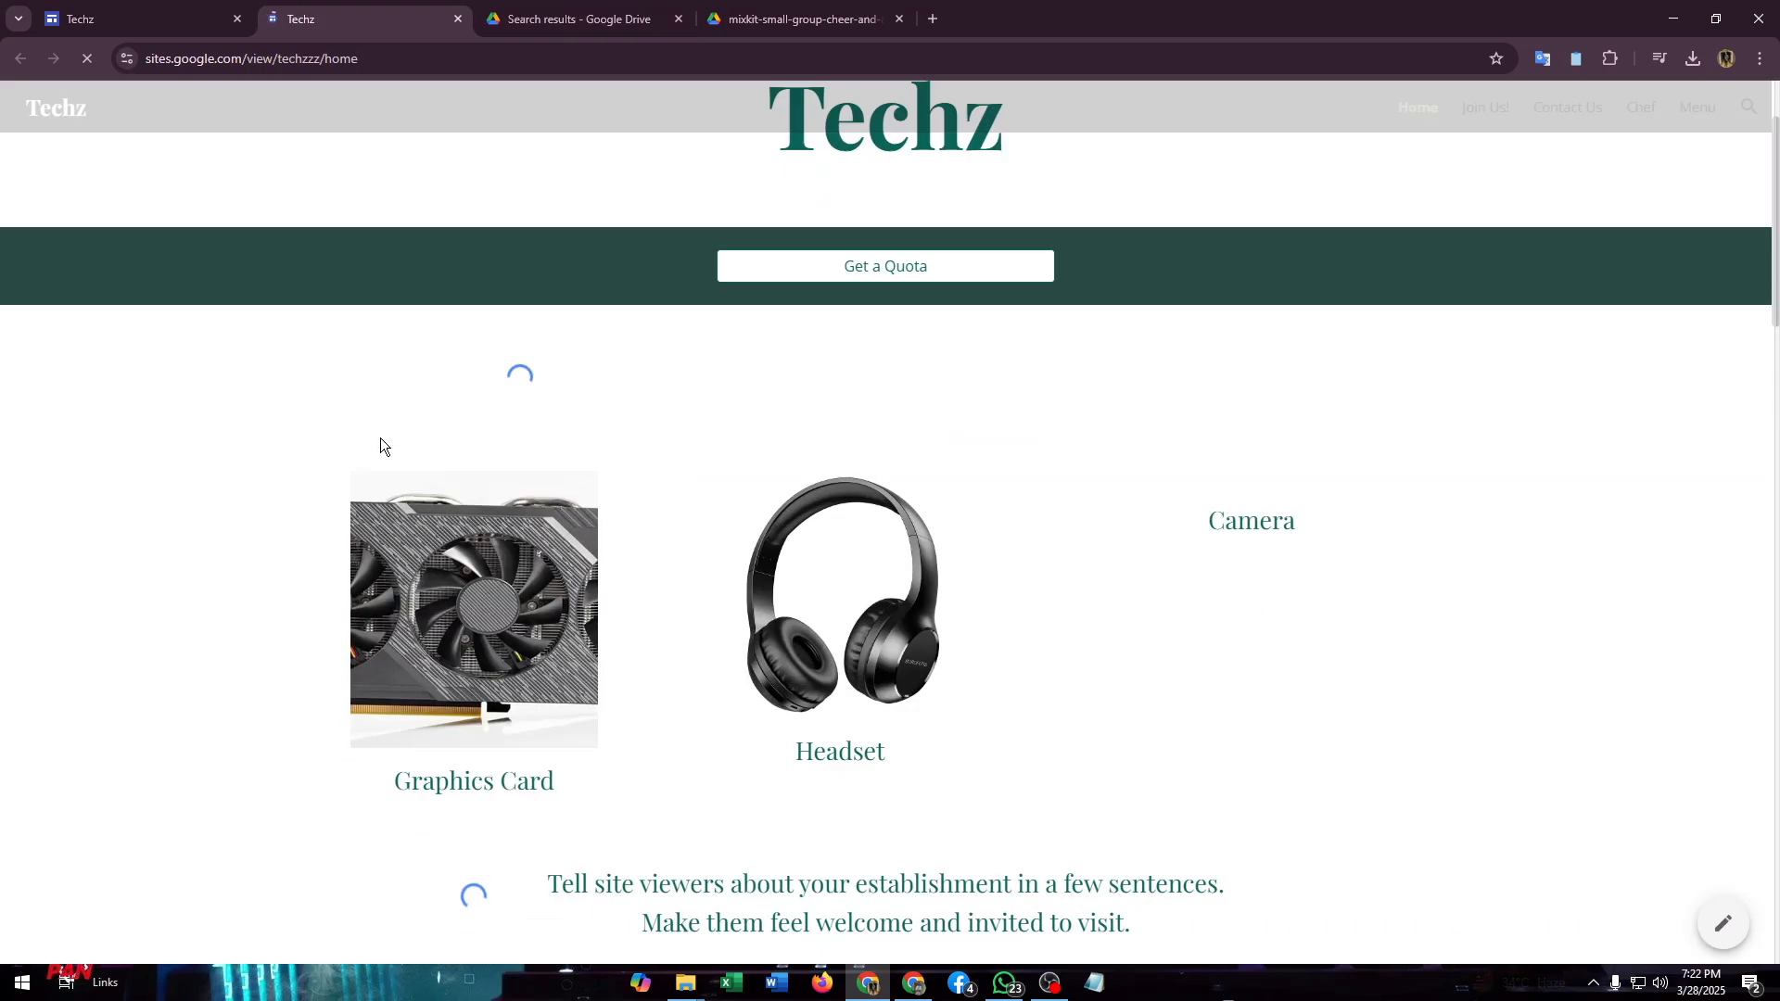
scroll(558, 439, down, 14)
scroll(559, 441, up, 6)
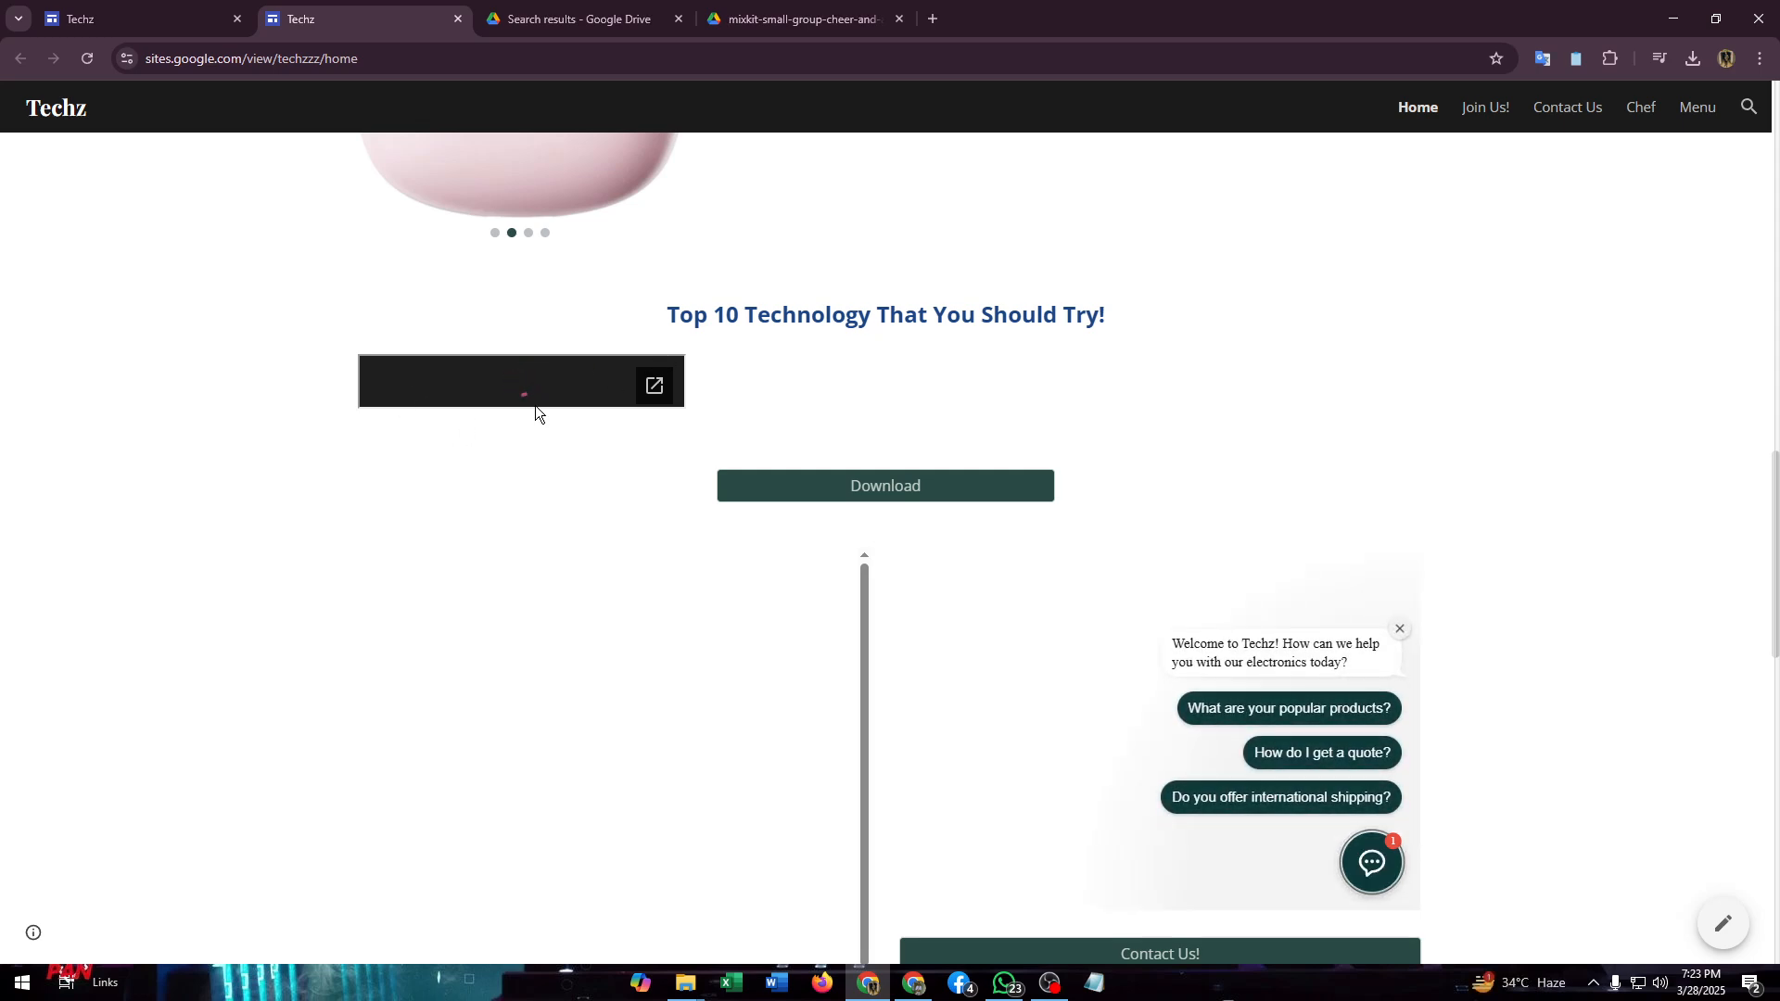
scroll(565, 411, up, 1)
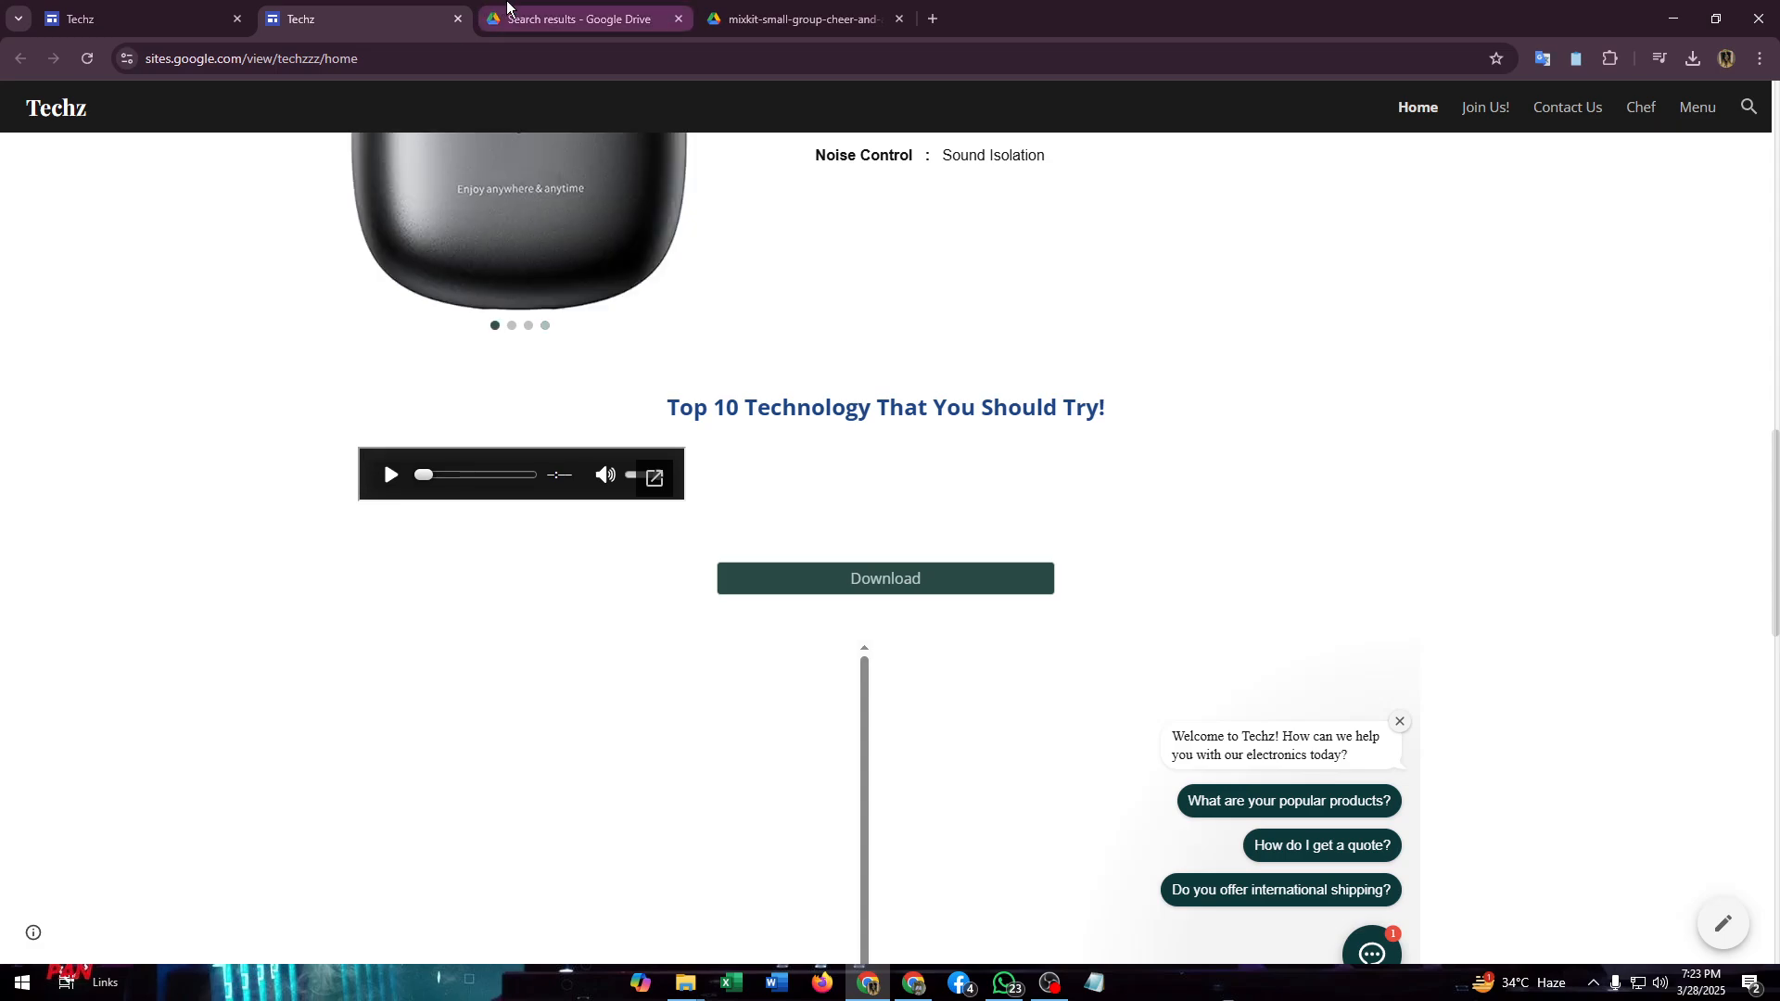
- Switch to Google Drive and set general access for mixkit-small-group-cheer-and-applause-518.wav to Anyone with the link as Viewer
key(ctrl+Tab)
click(822, 8)
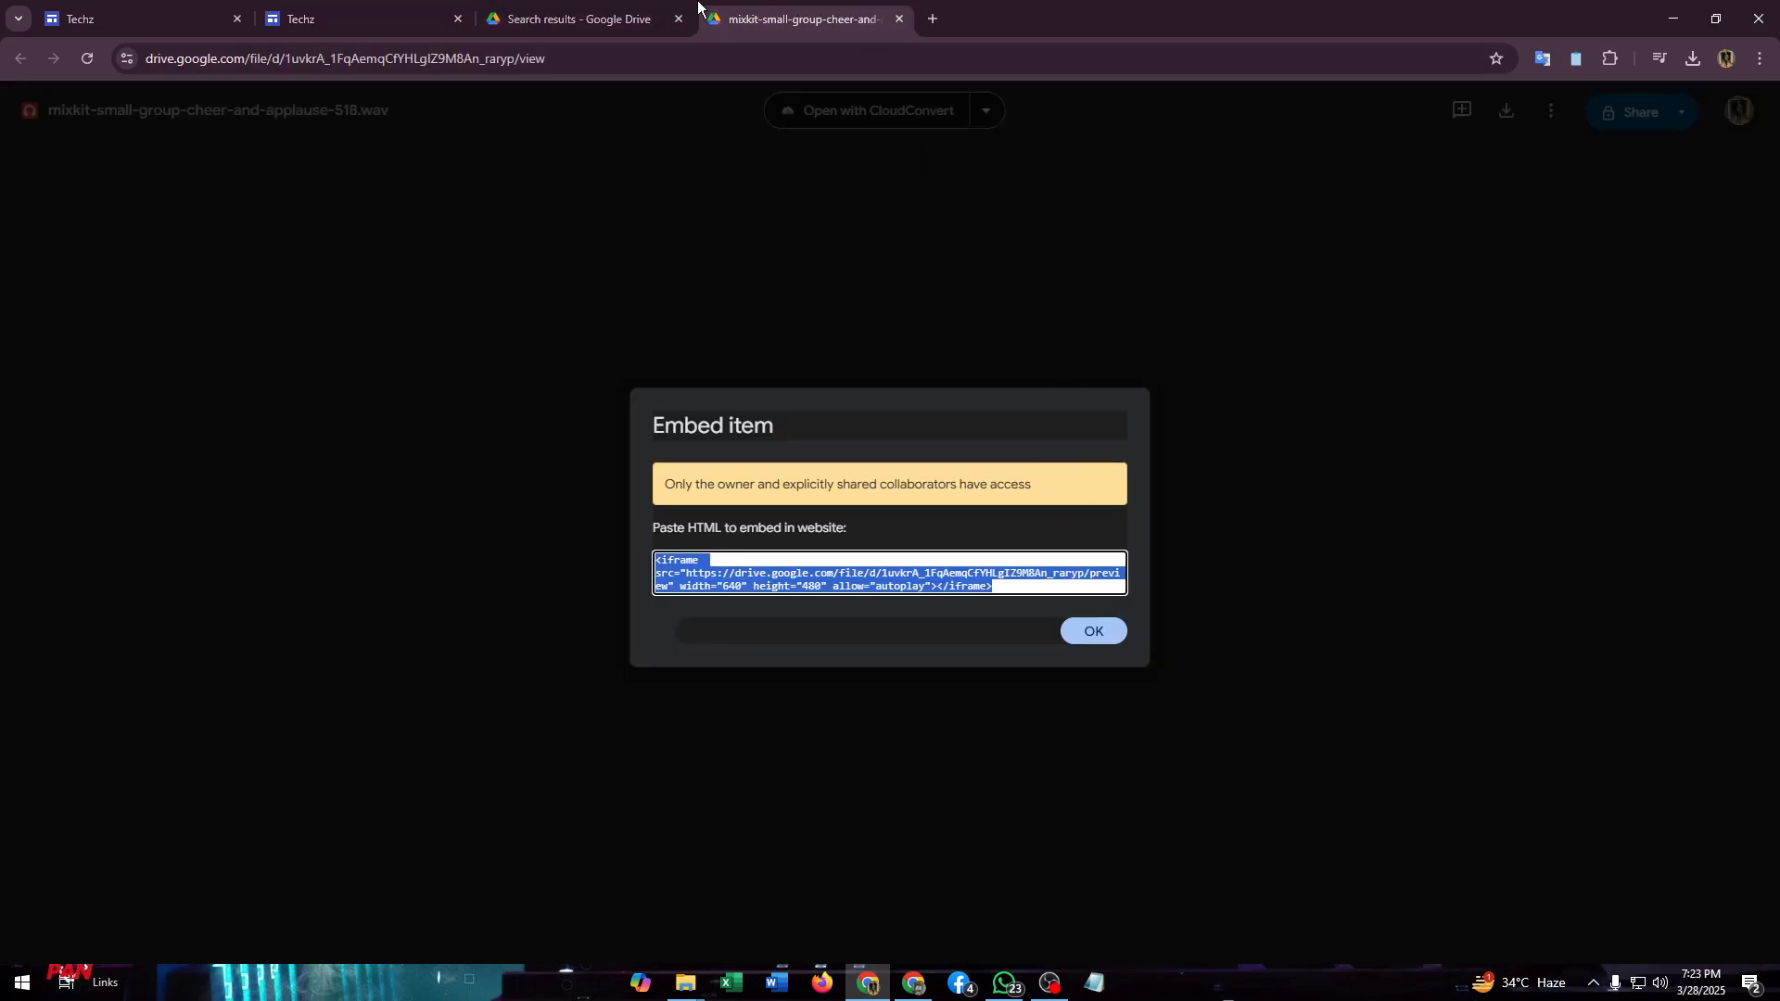
click(593, 10)
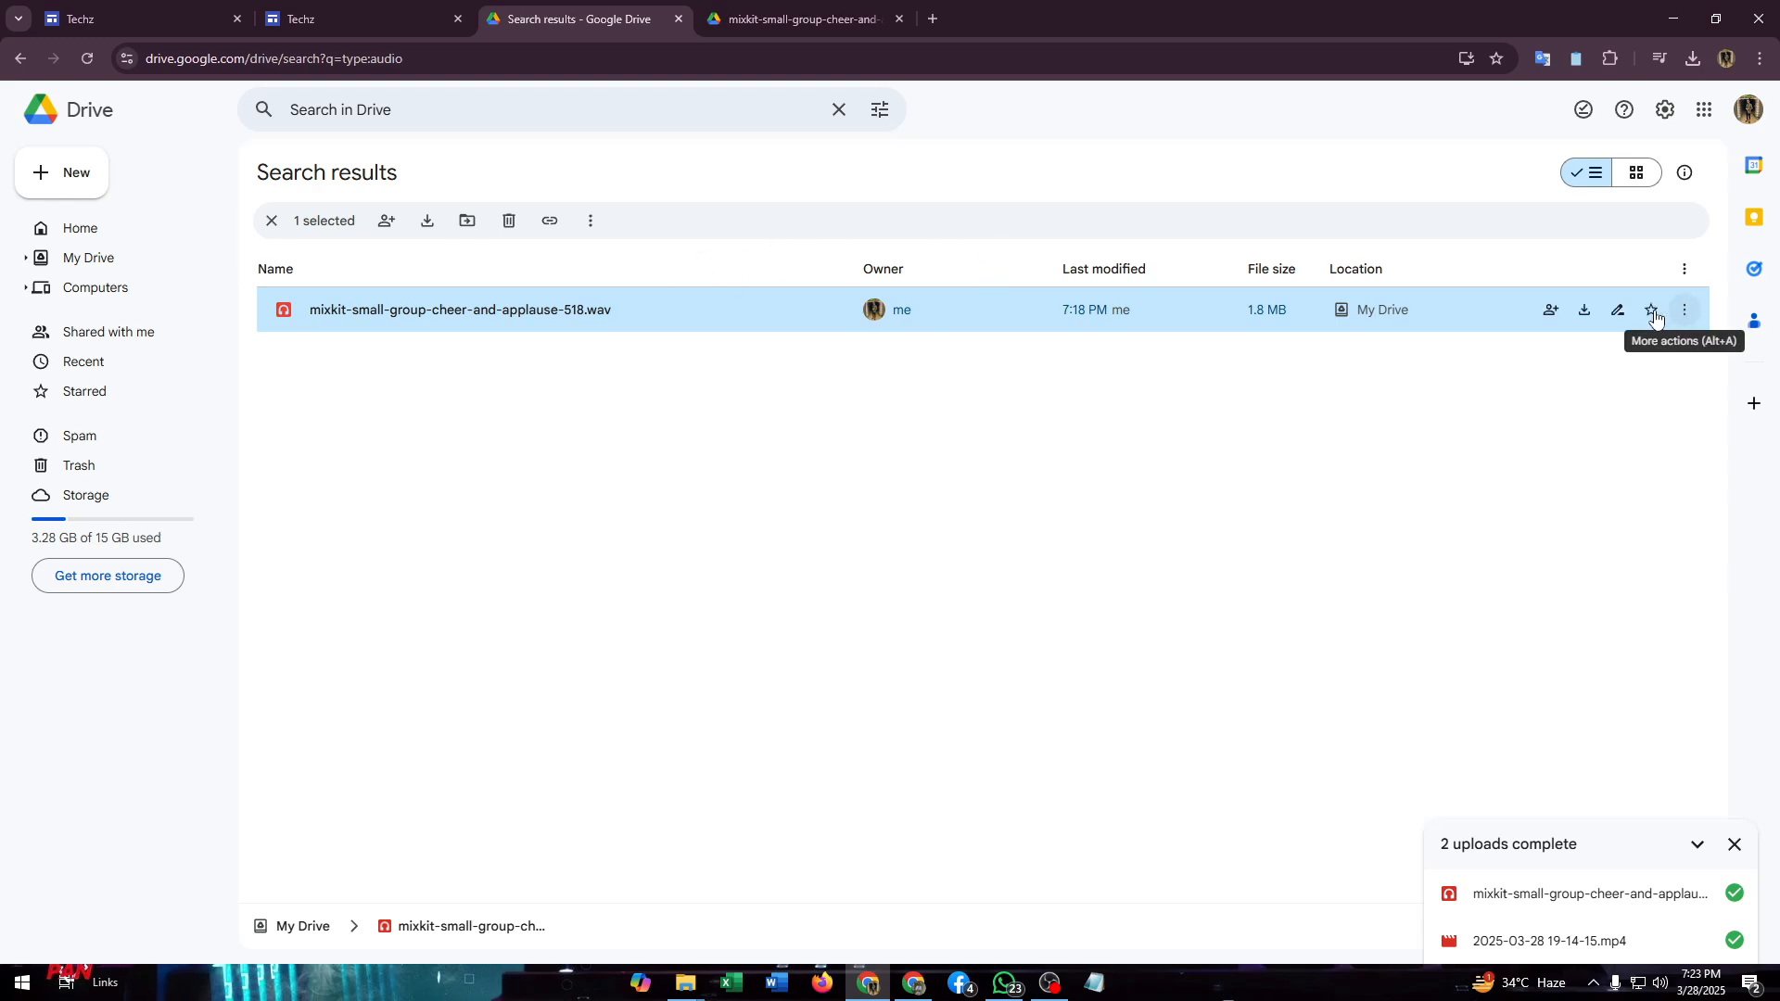
click(1551, 310)
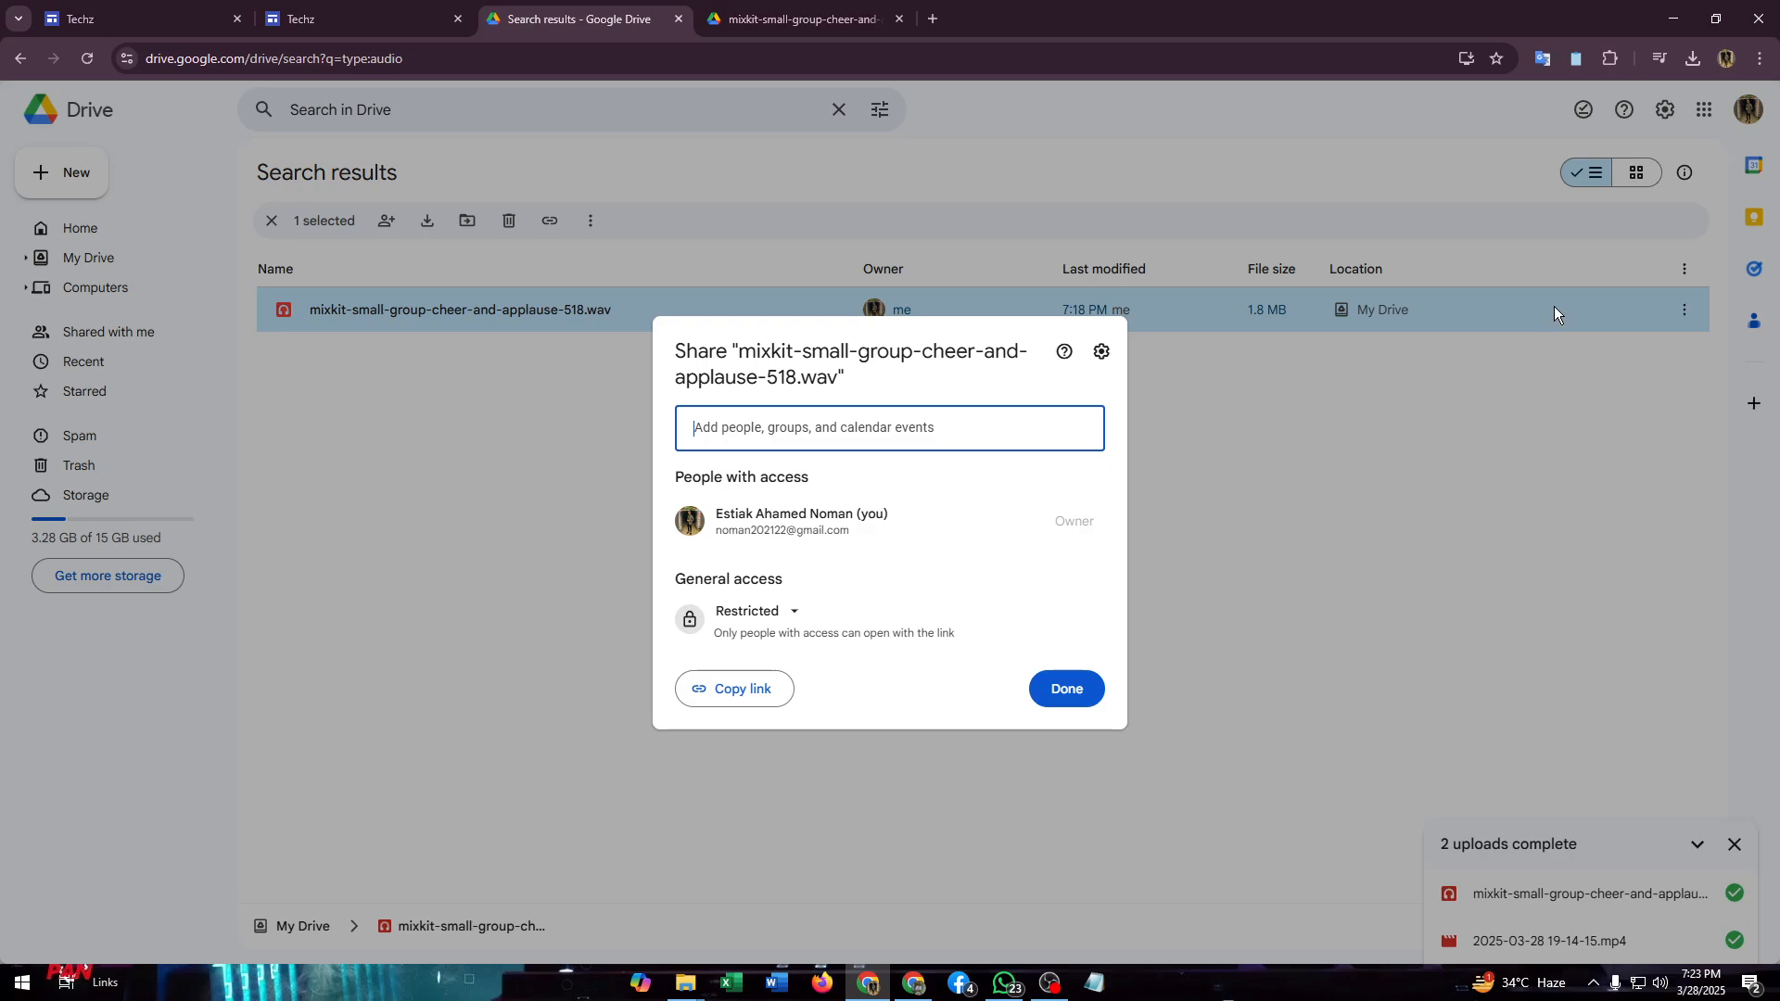
click(748, 621)
click(783, 698)
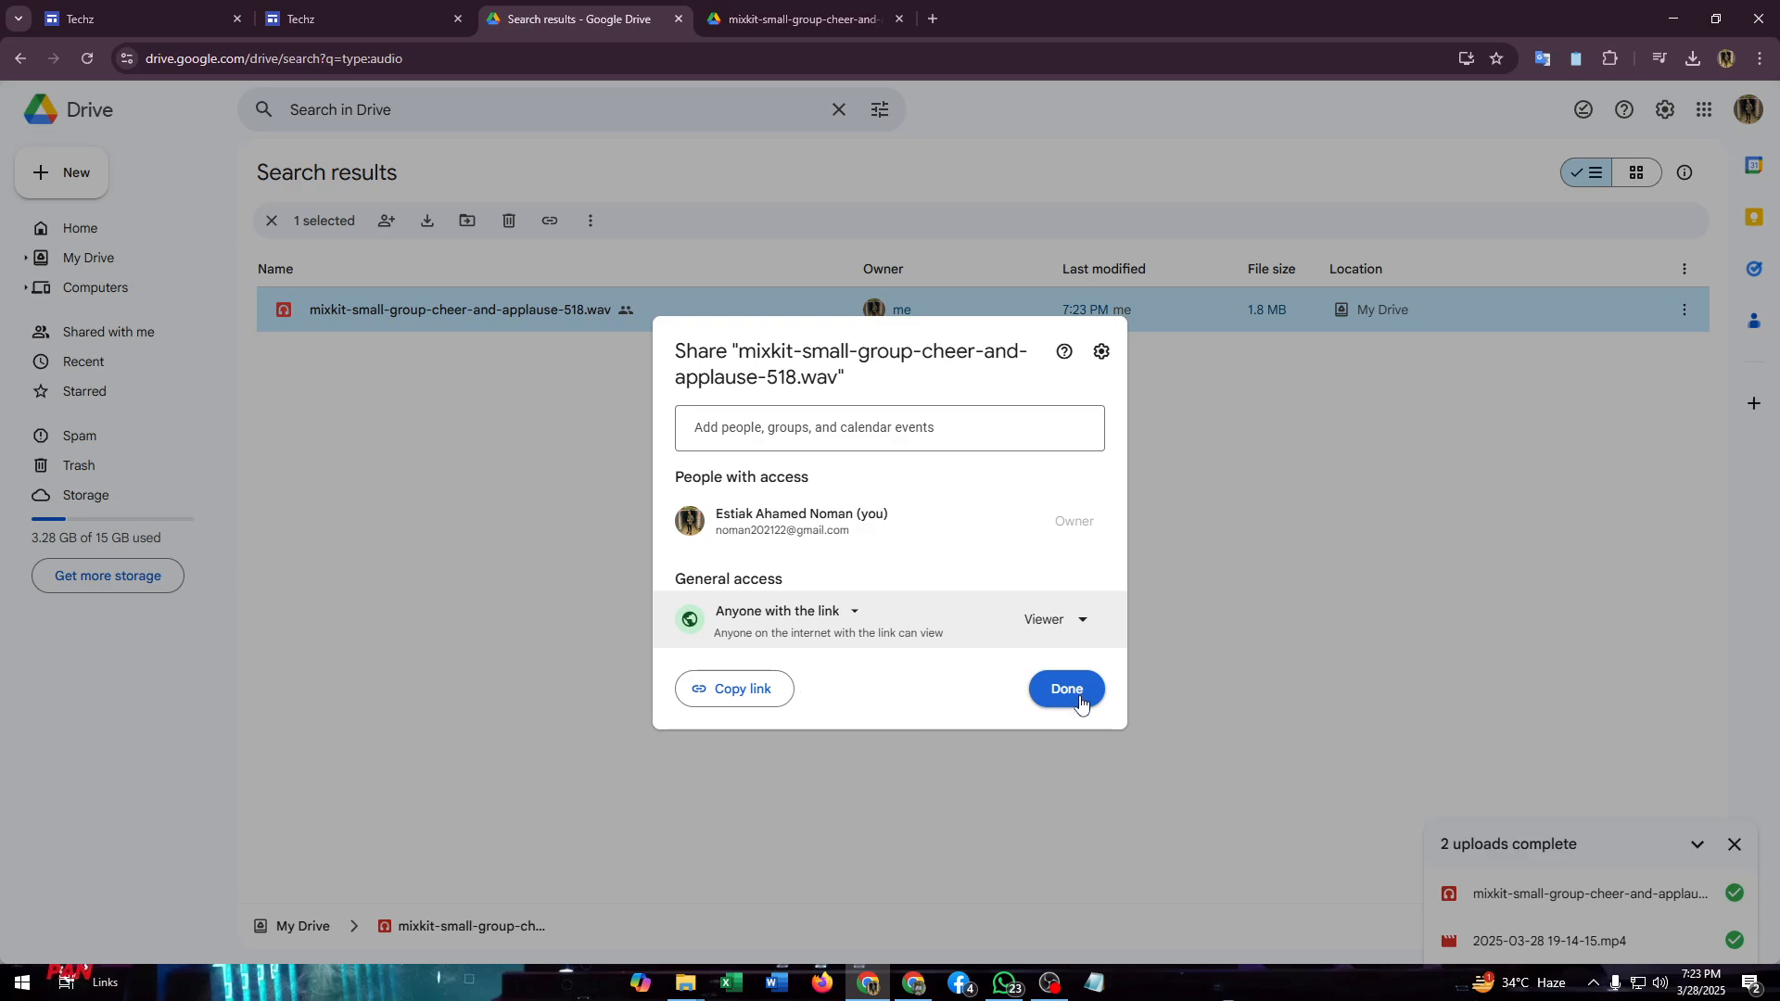
click(1076, 690)
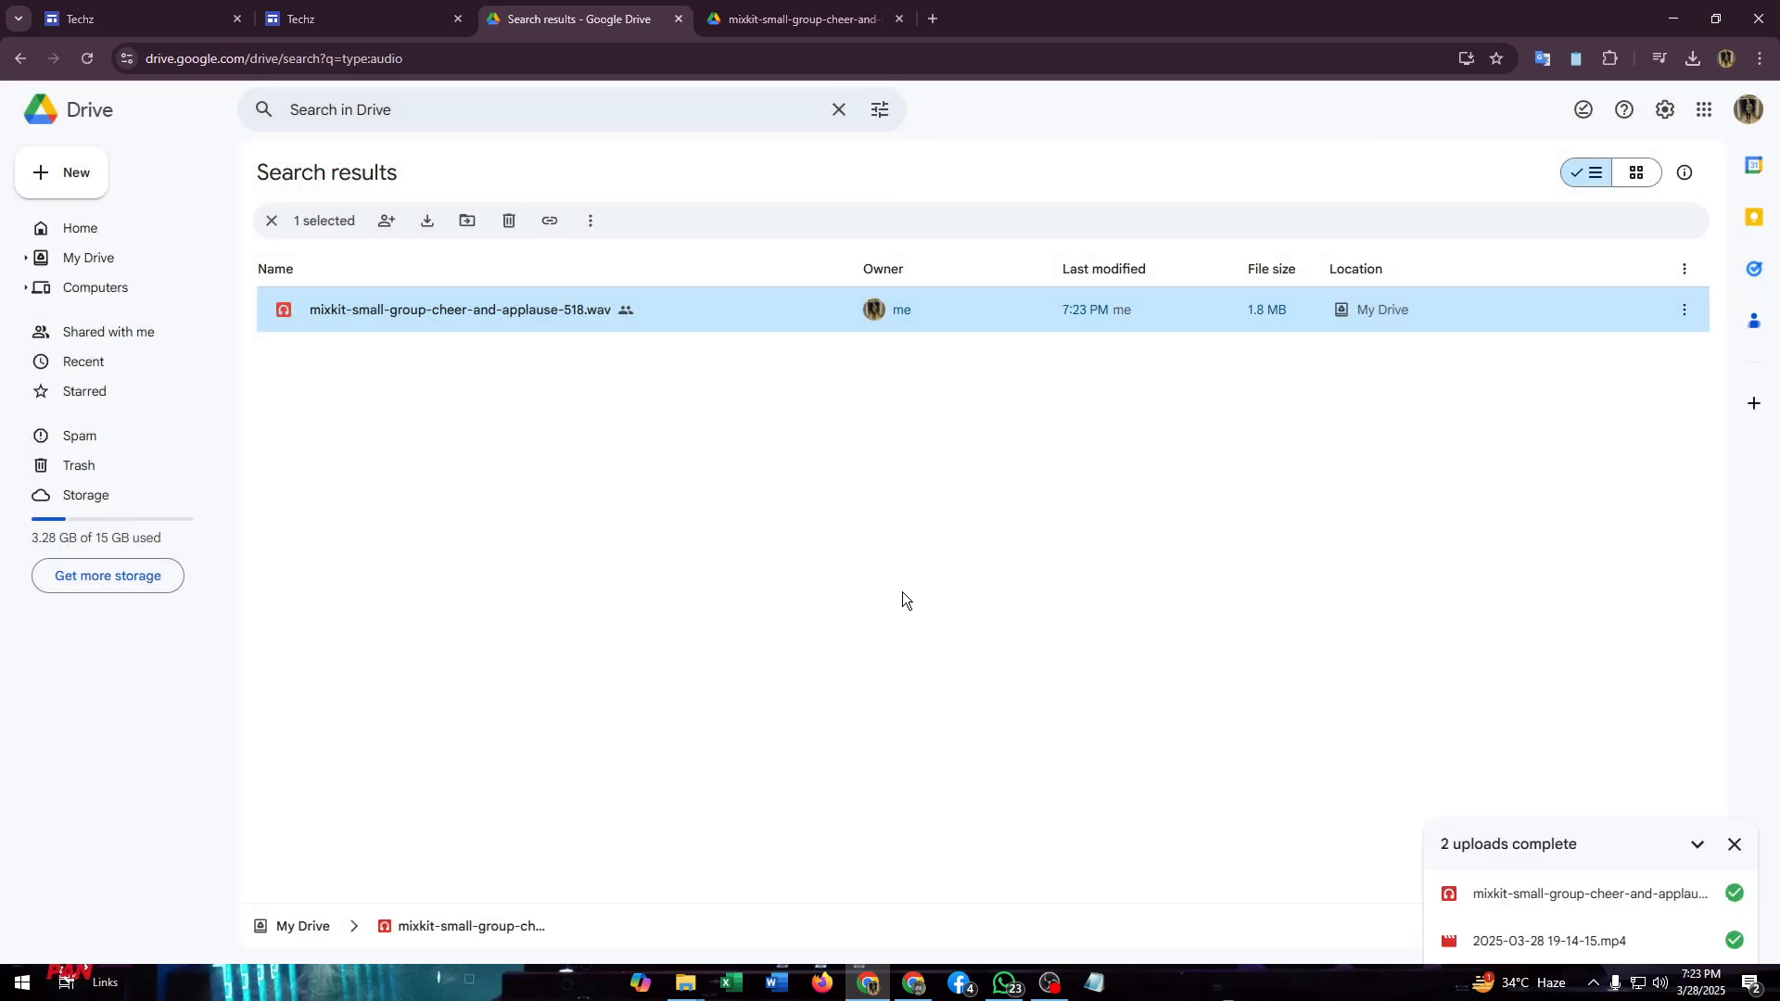
- Check the player in the editor and the published site, review the audio file's sharing settings in Google Drive, and return to the site editor
click(246, 13)
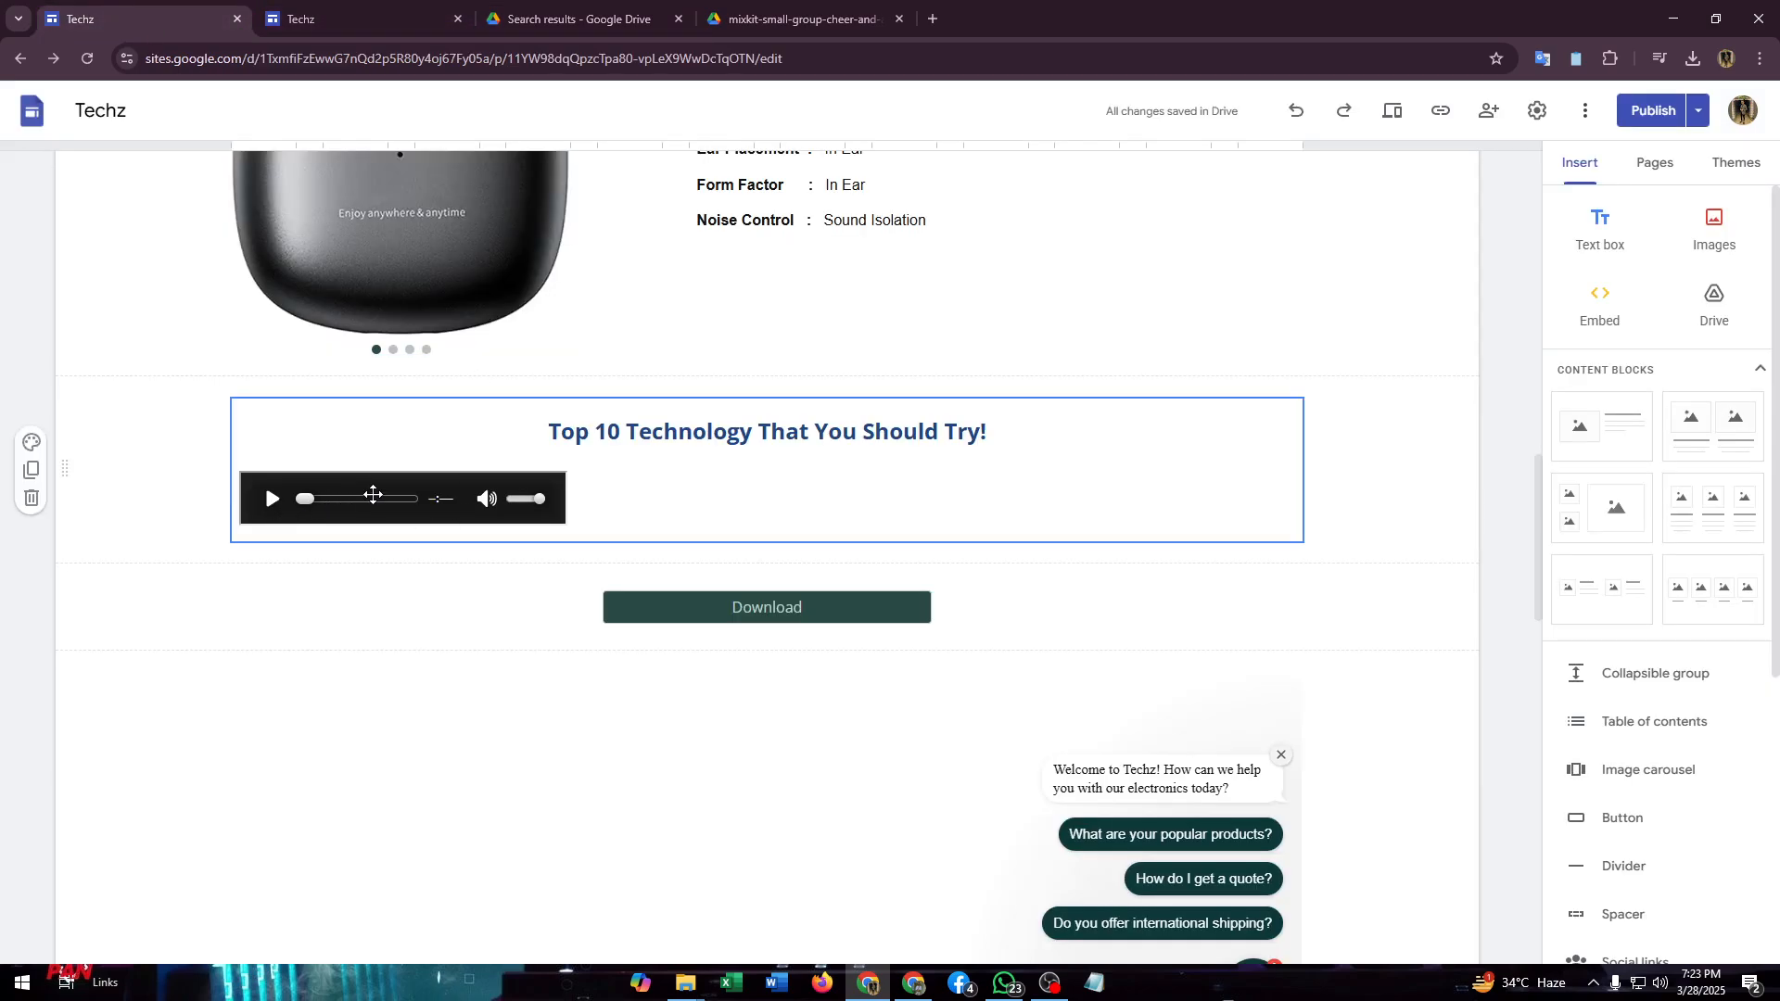
click(265, 9)
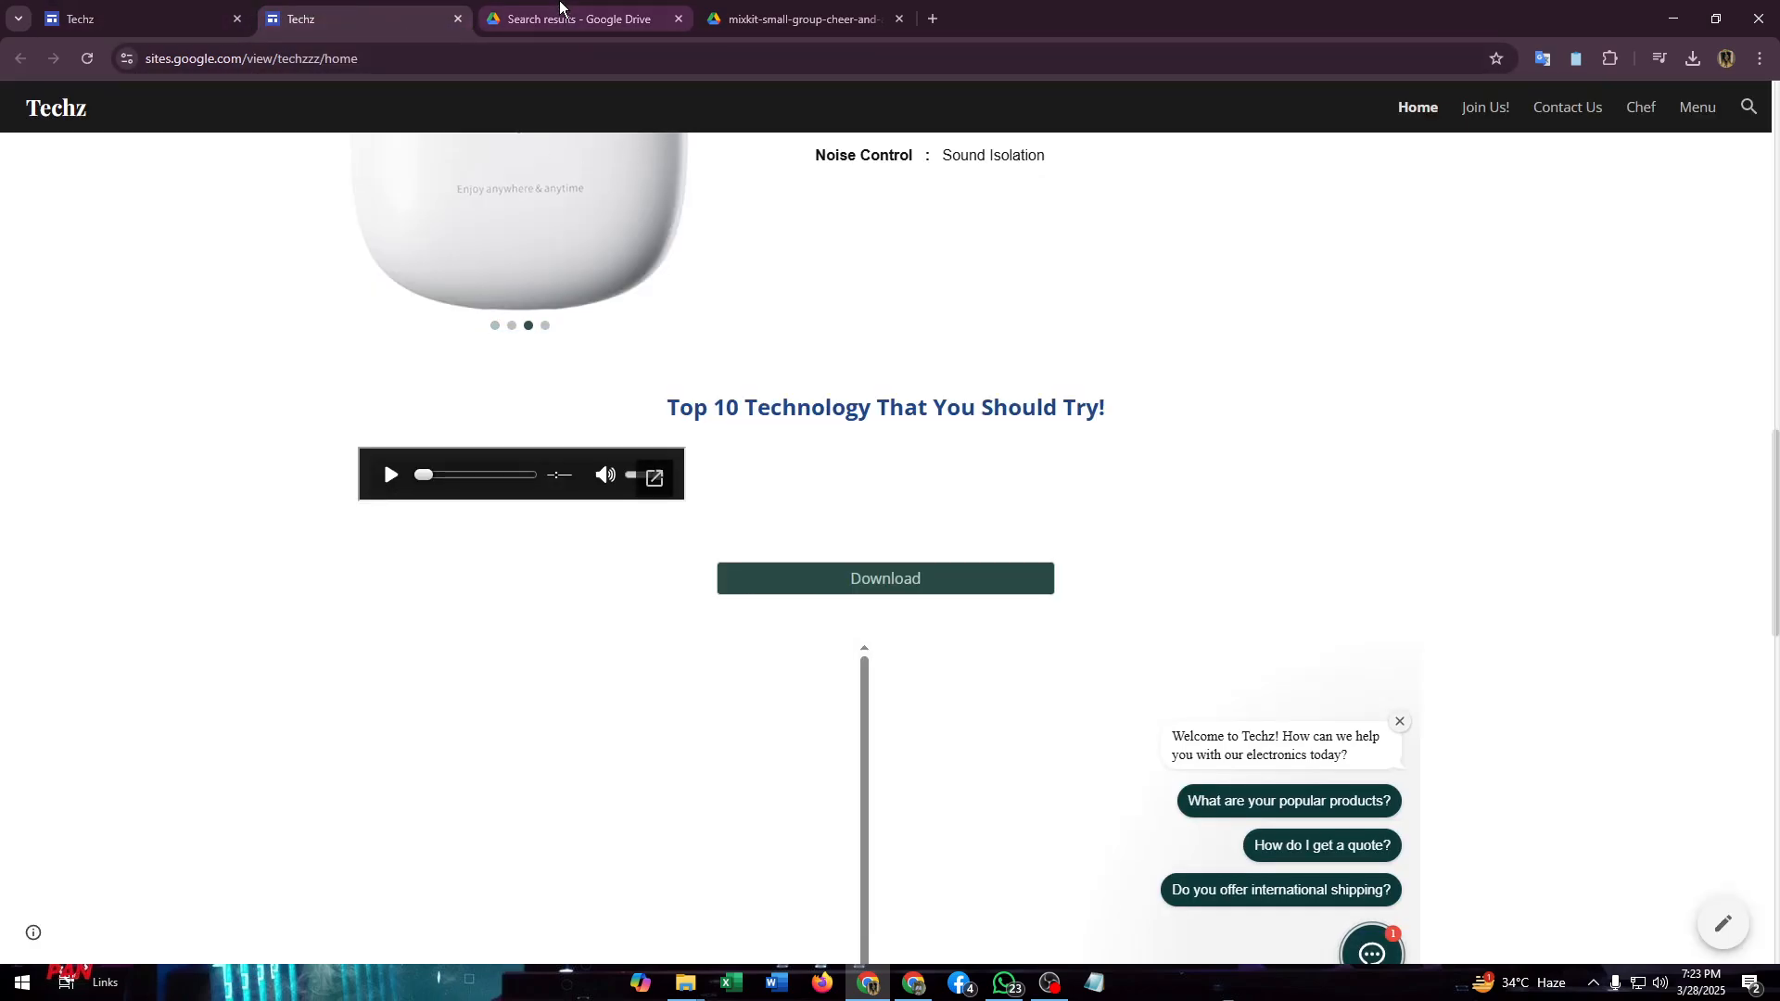
click(573, 13)
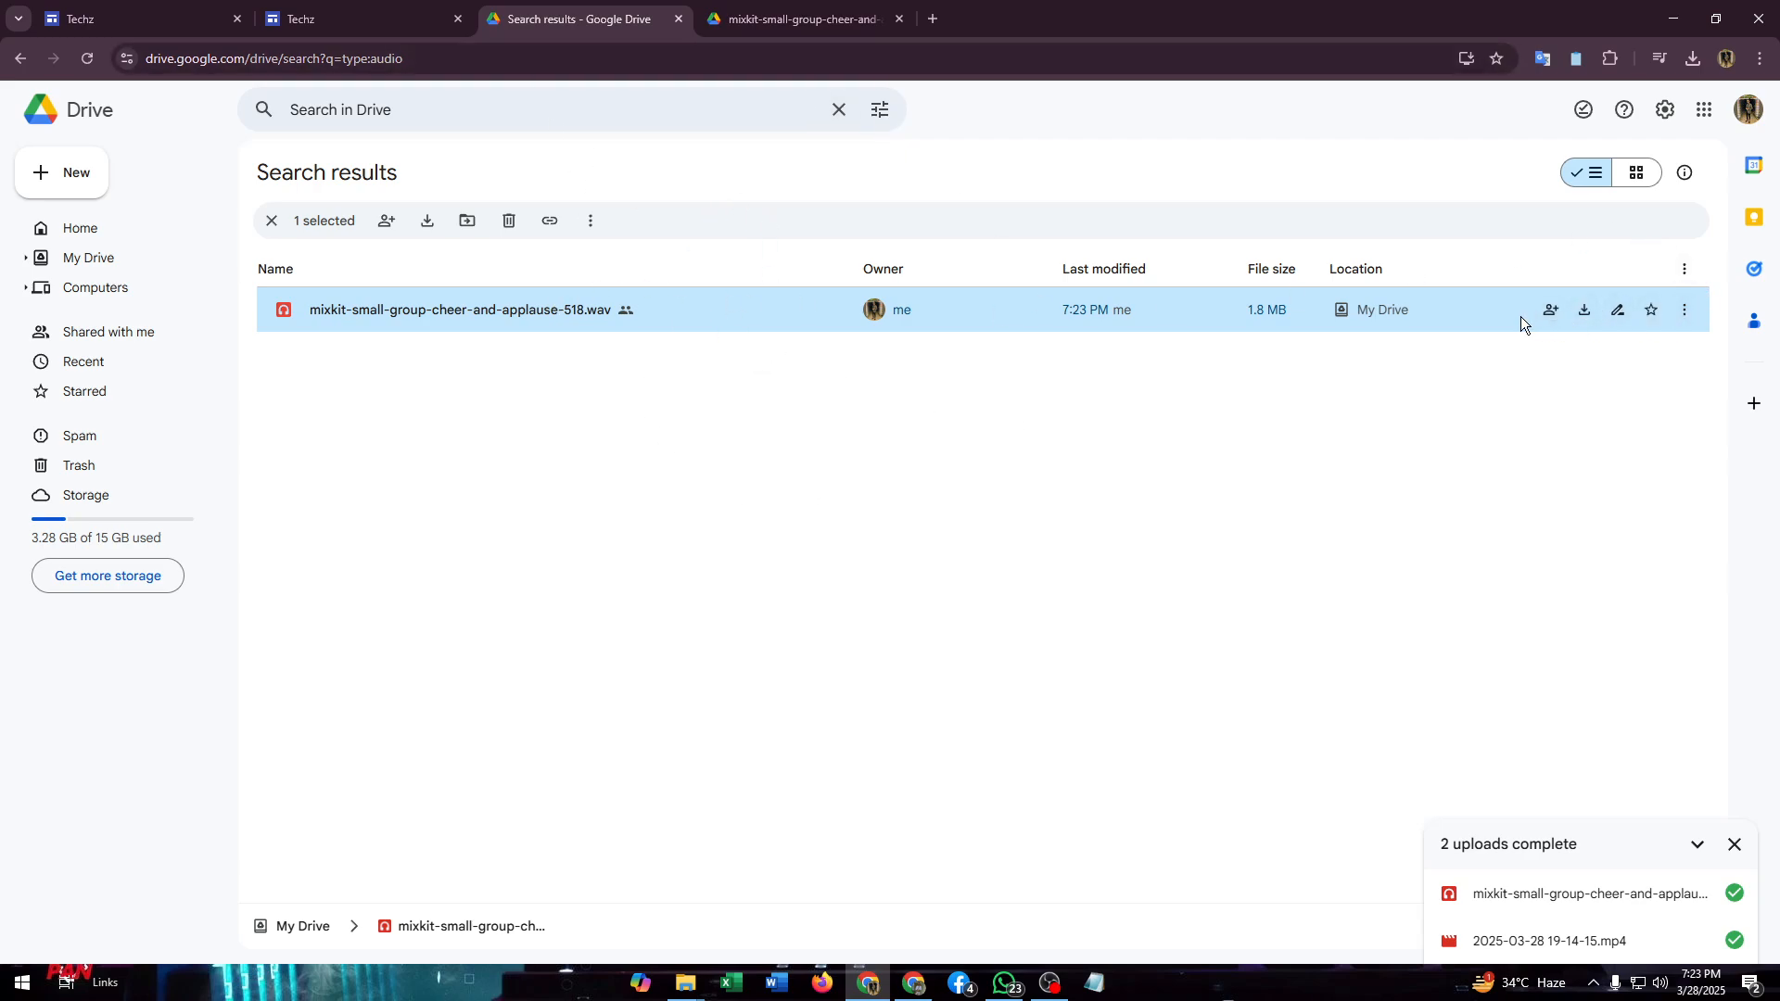
click(1553, 315)
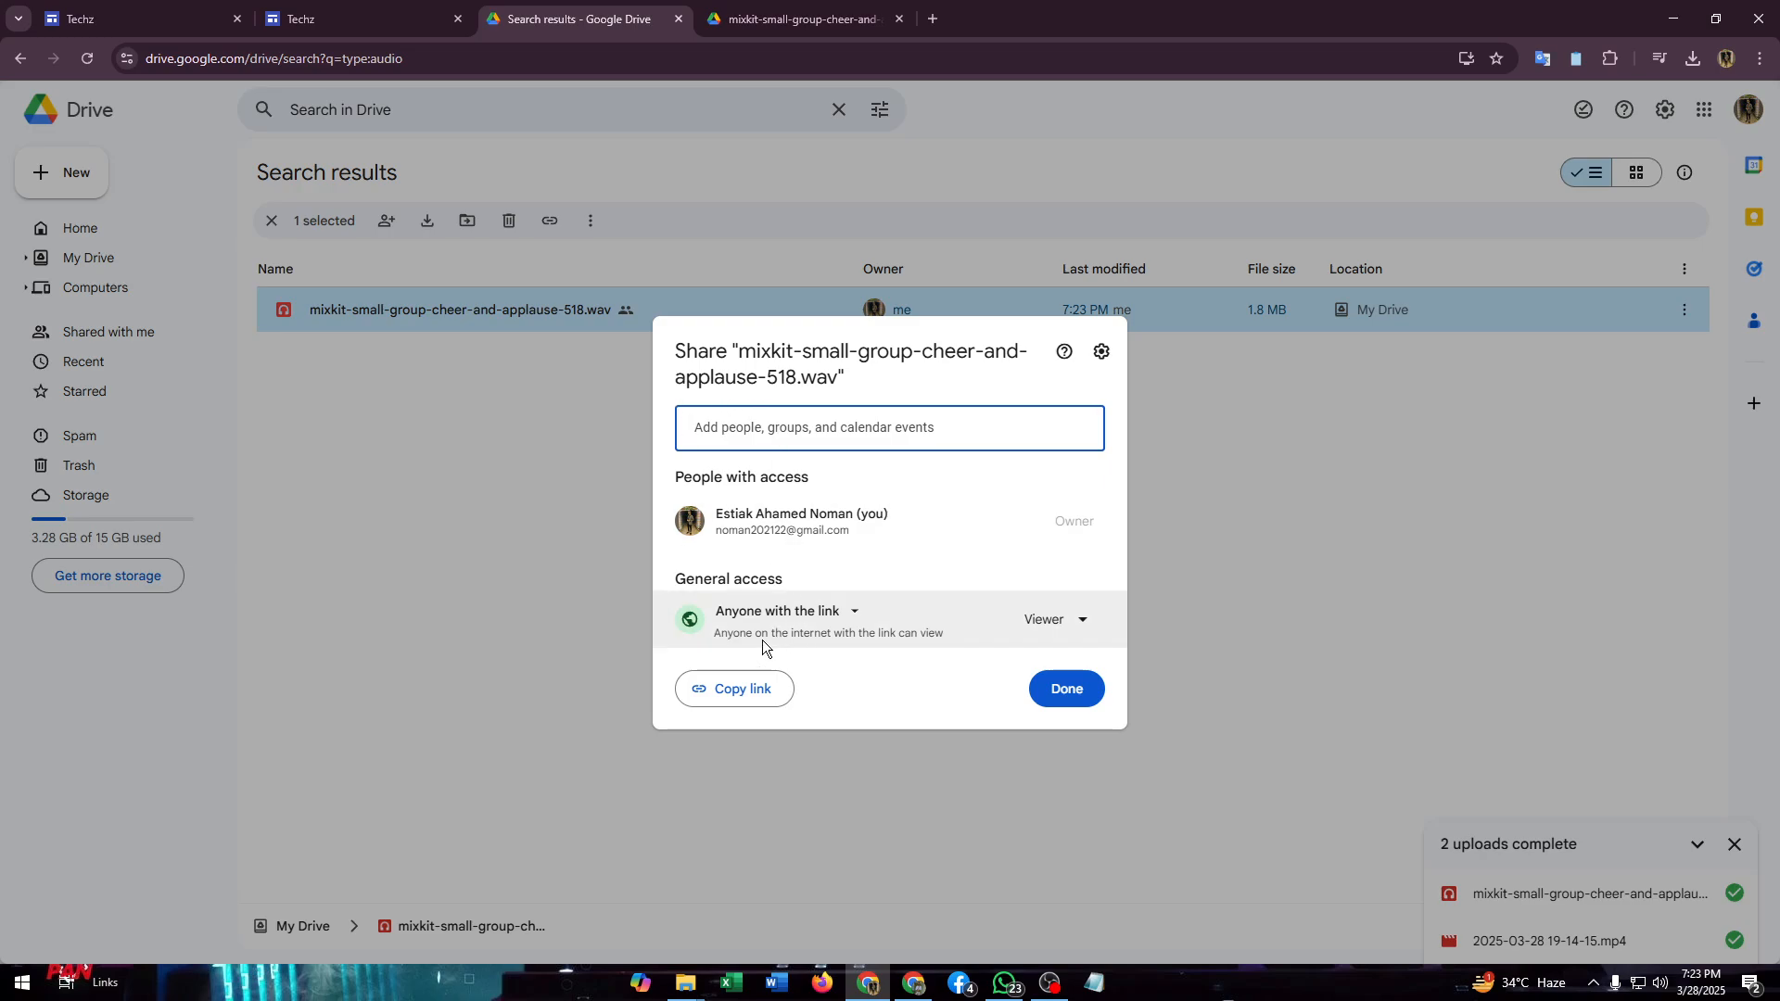
click(1067, 689)
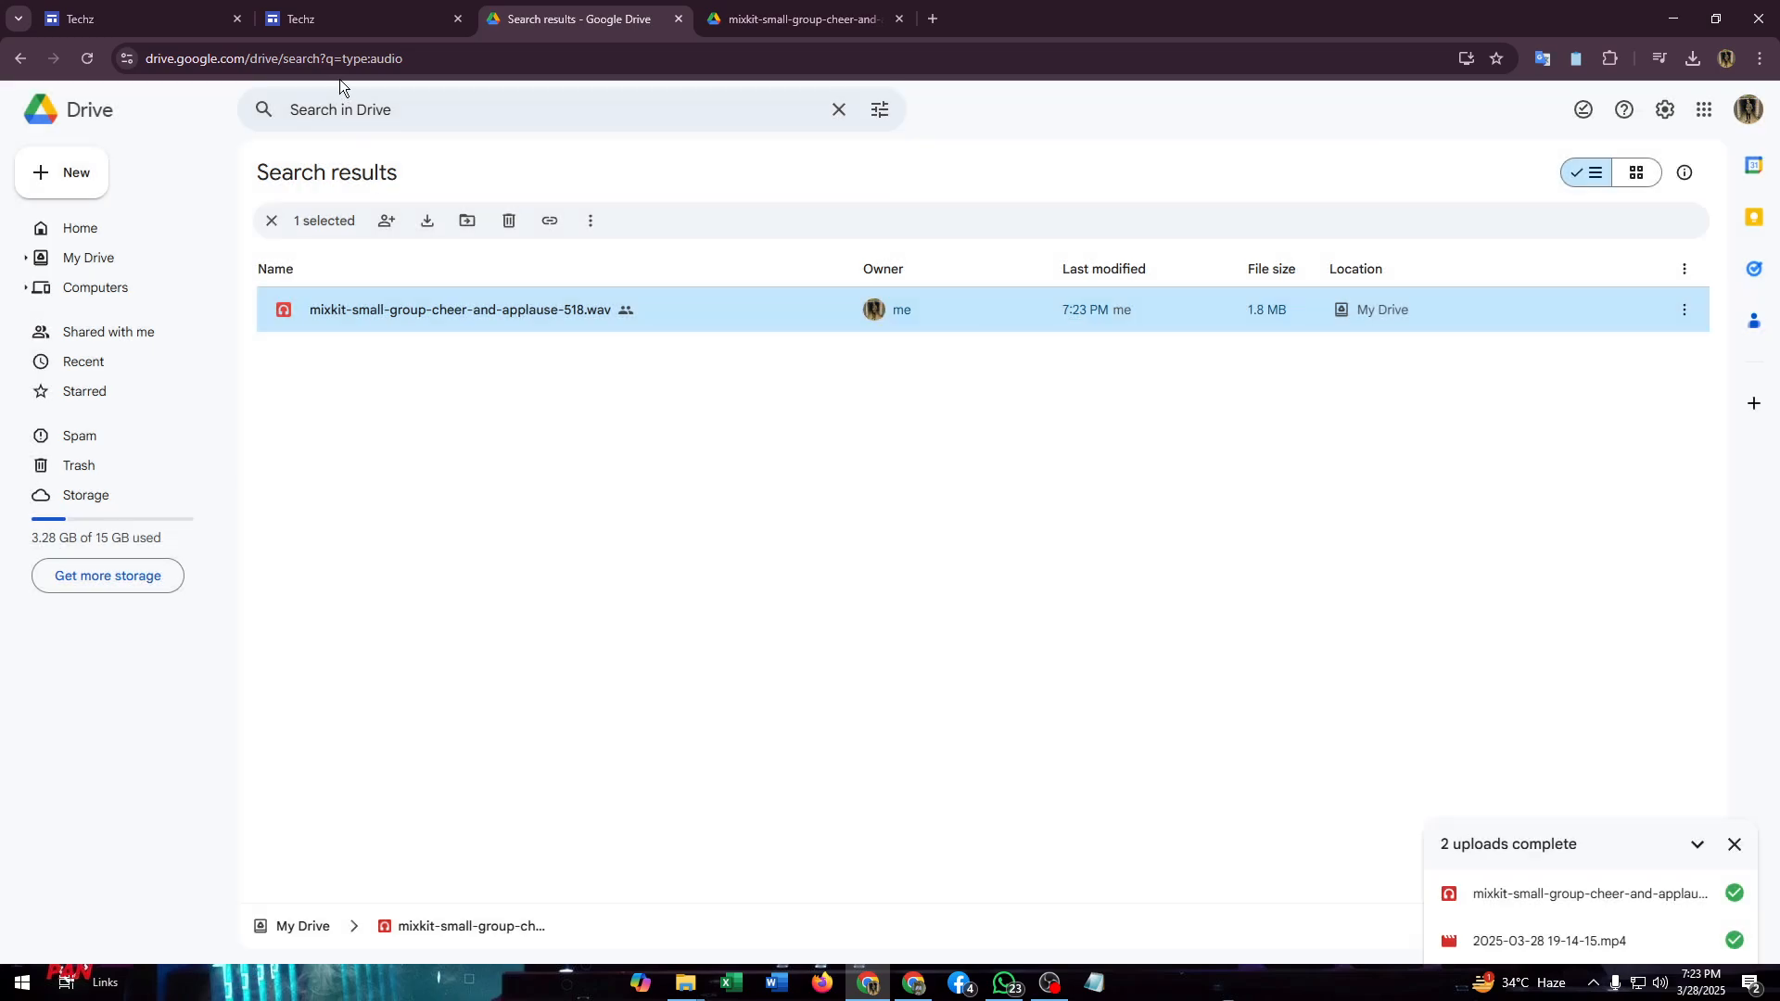
click(121, 16)
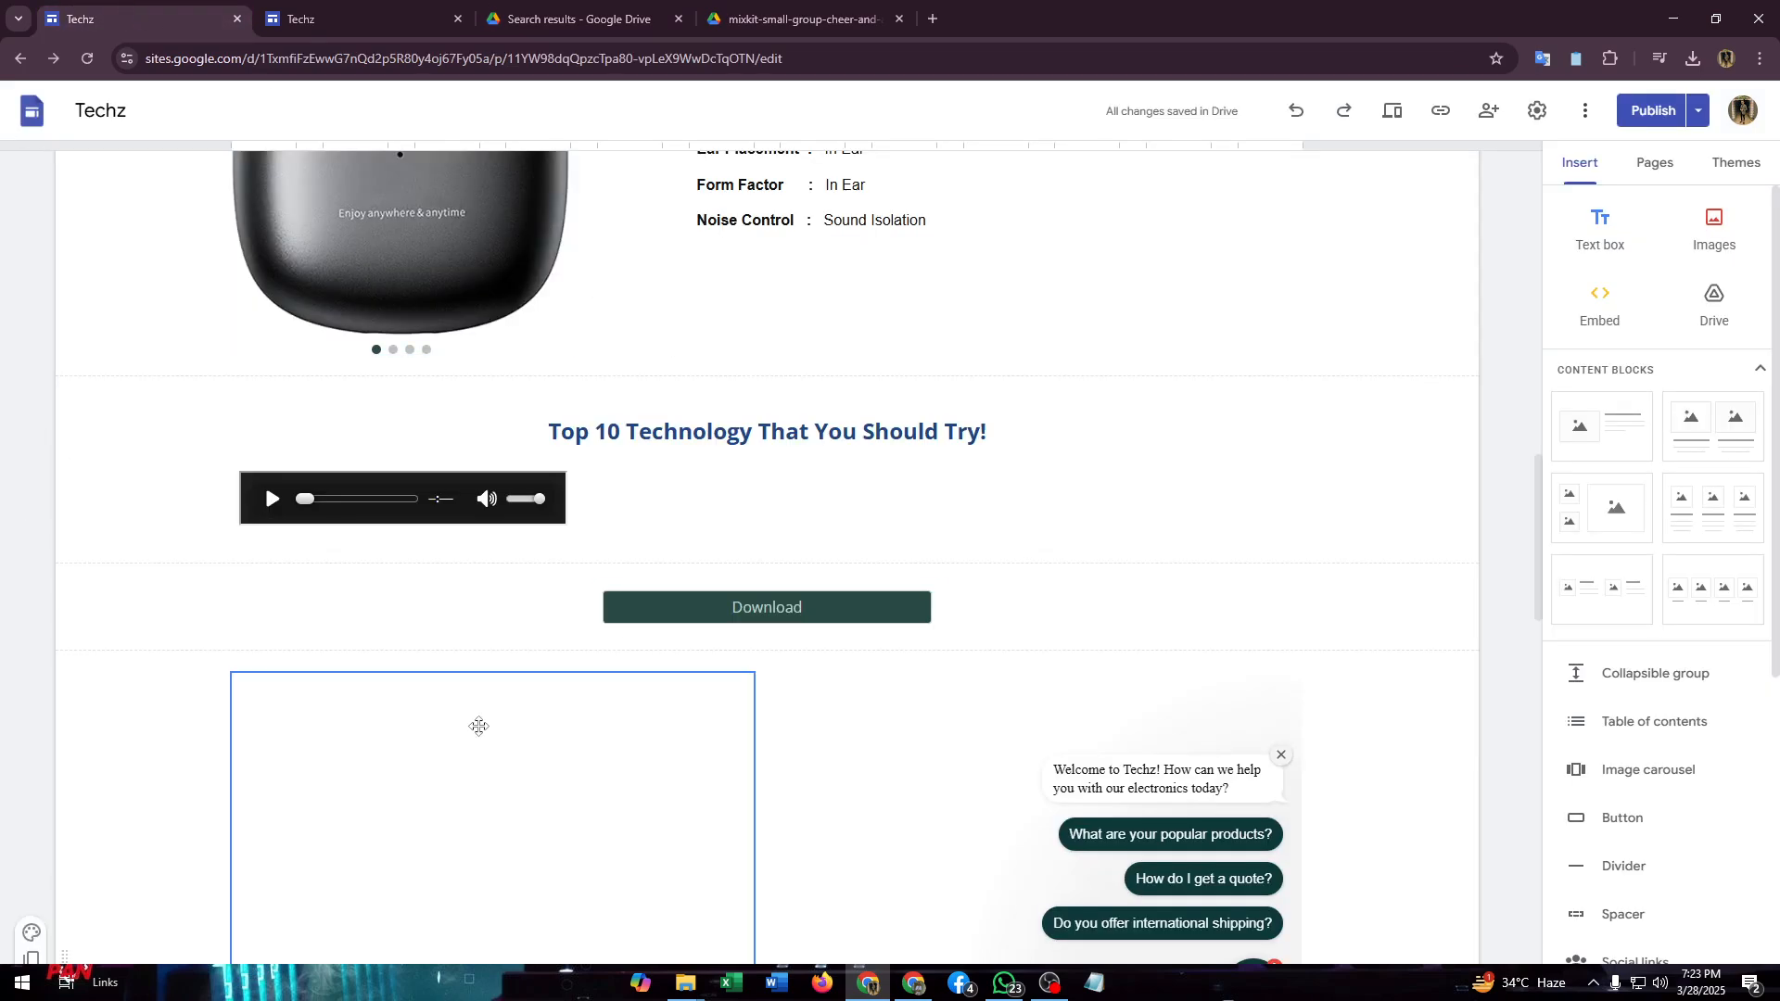